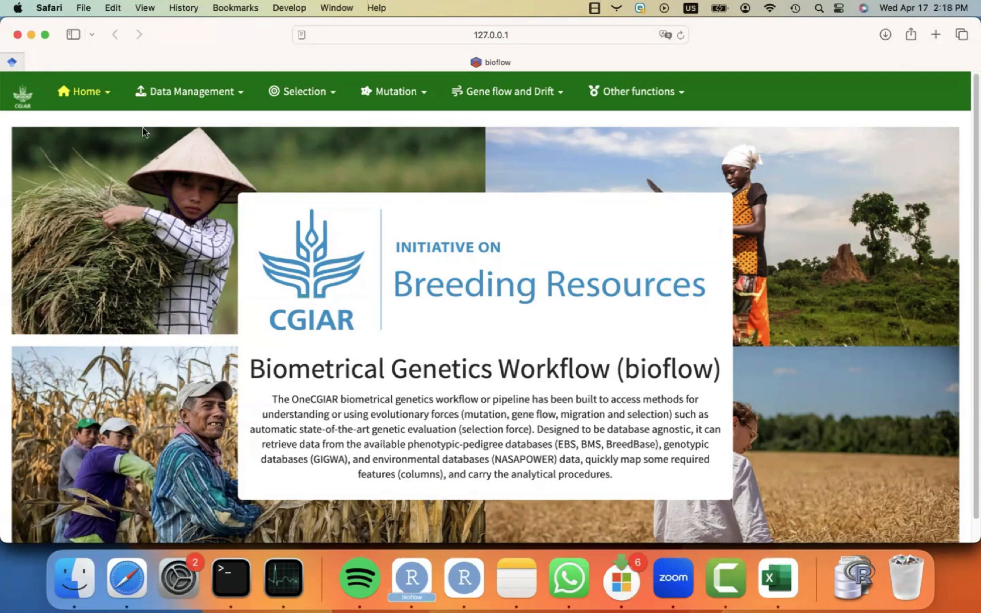
click(217, 96)
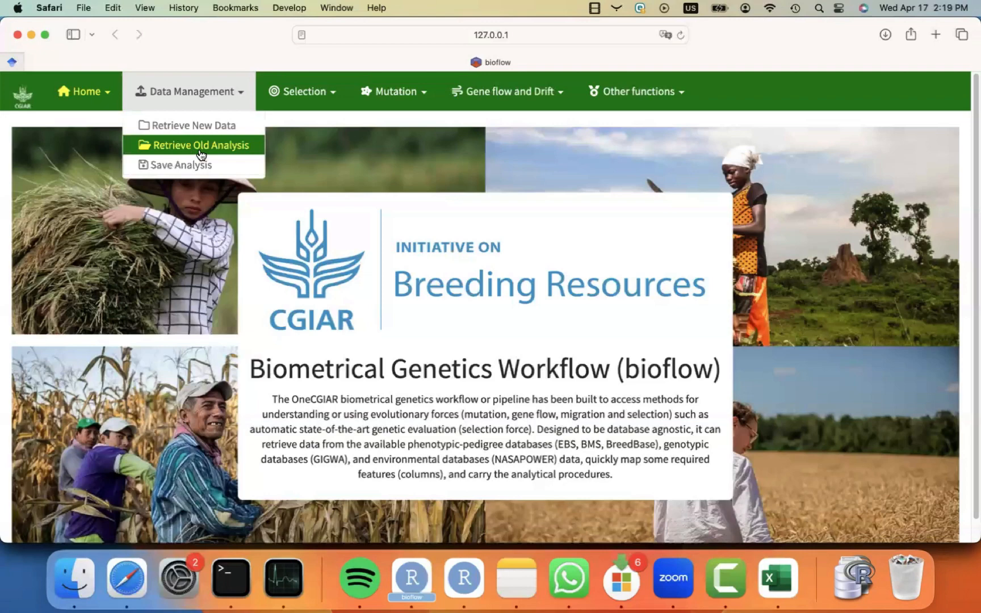
click(311, 98)
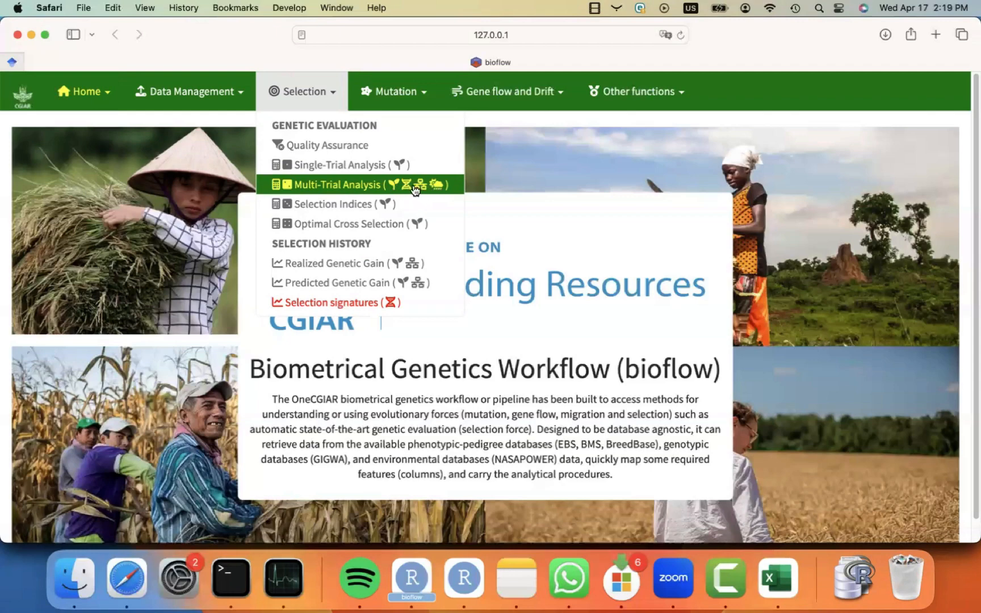
Step: Retrieve the old analysis by uploading sta_done.RData from the Downloads folder and loading its object
click(219, 92)
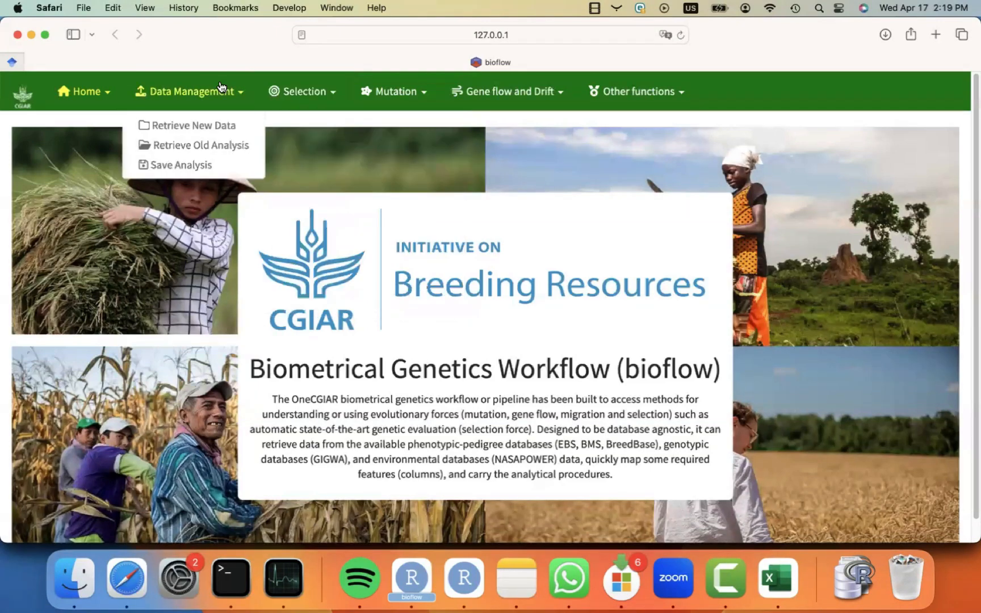
click(213, 148)
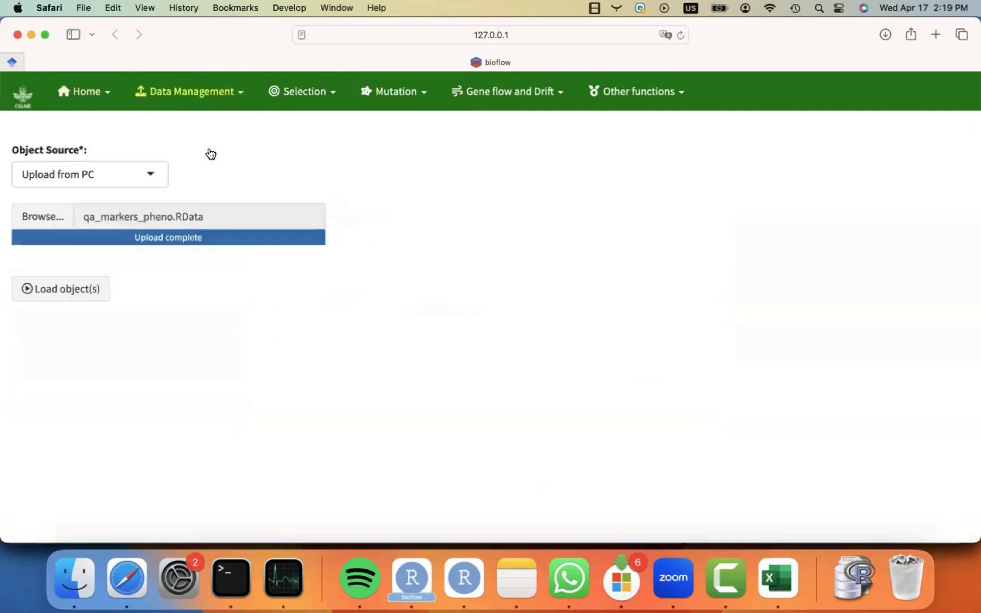
click(50, 221)
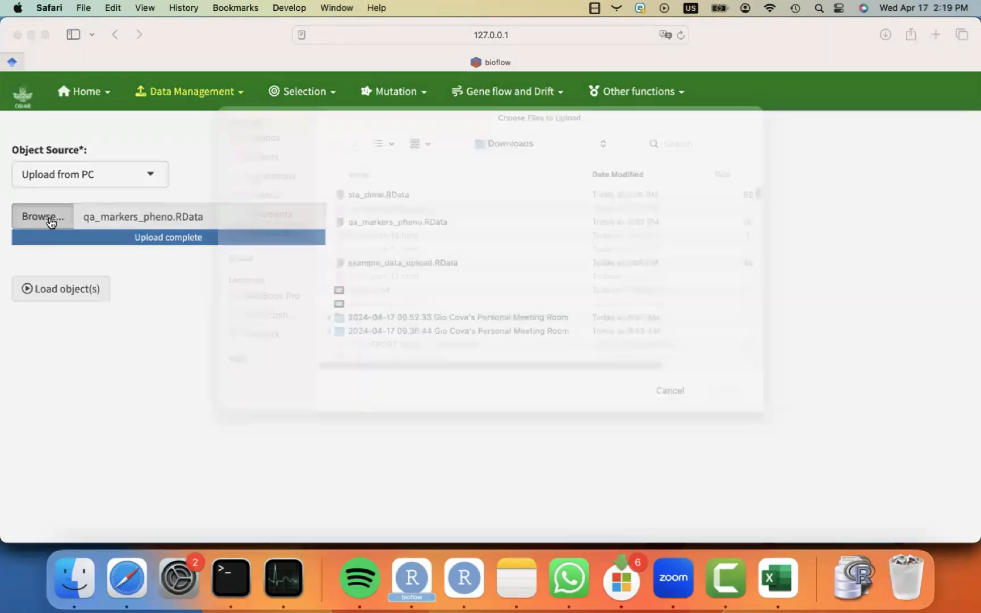
click(388, 215)
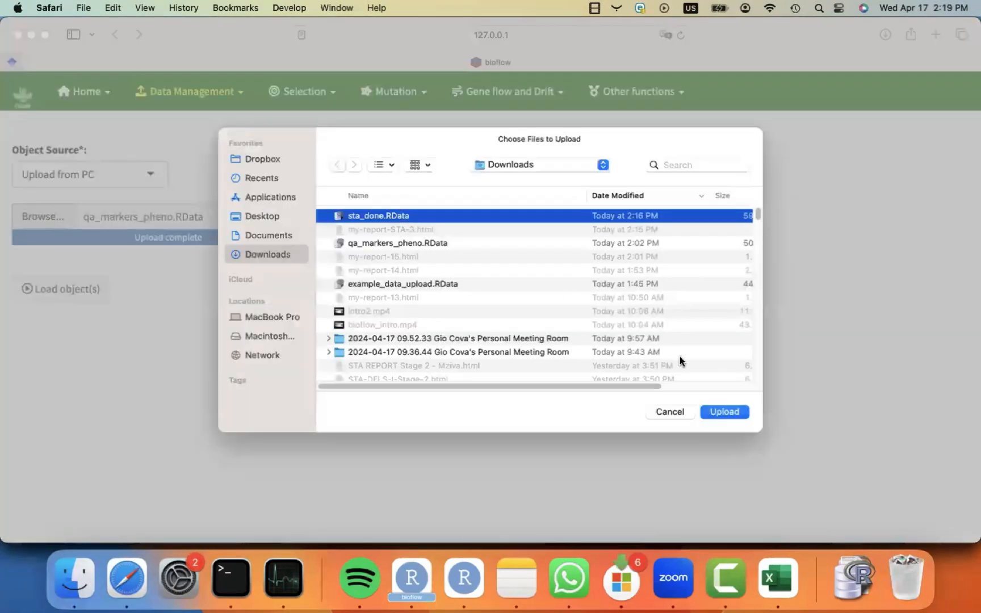
click(734, 412)
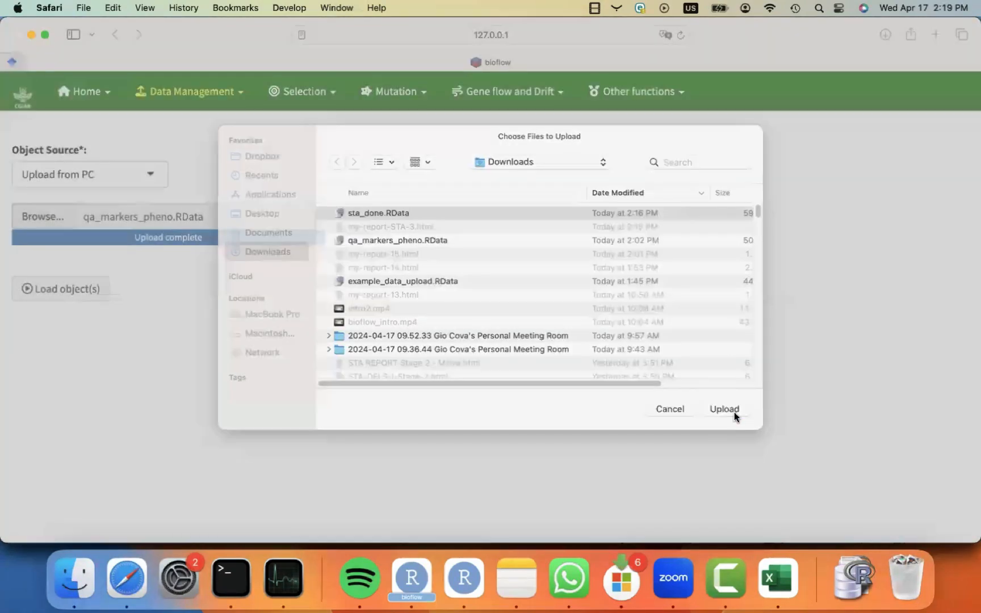
click(69, 291)
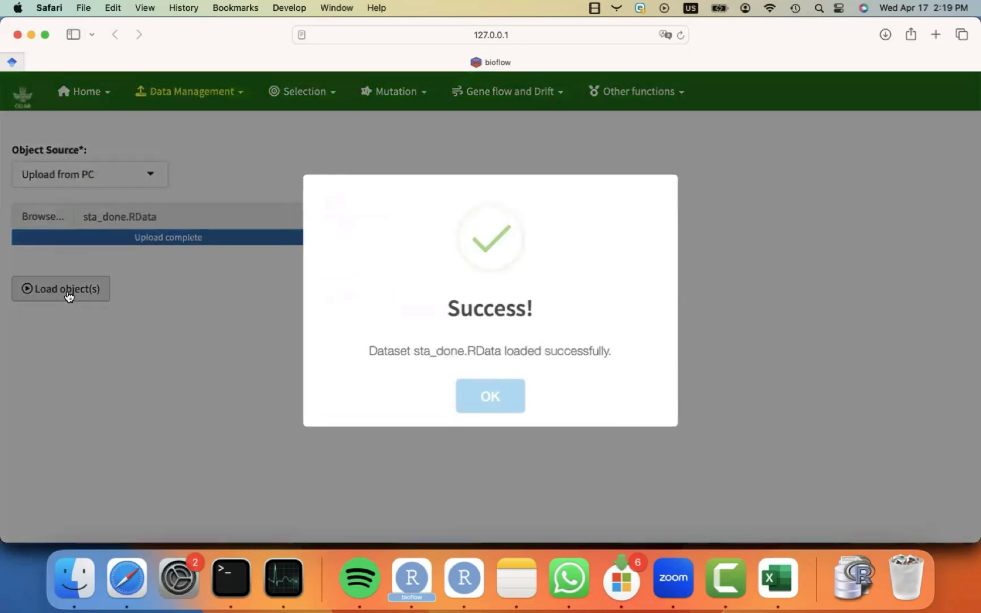
key(Return)
Step: Open the Multi-Trial Analysis module for genetic evaluation
click(301, 107)
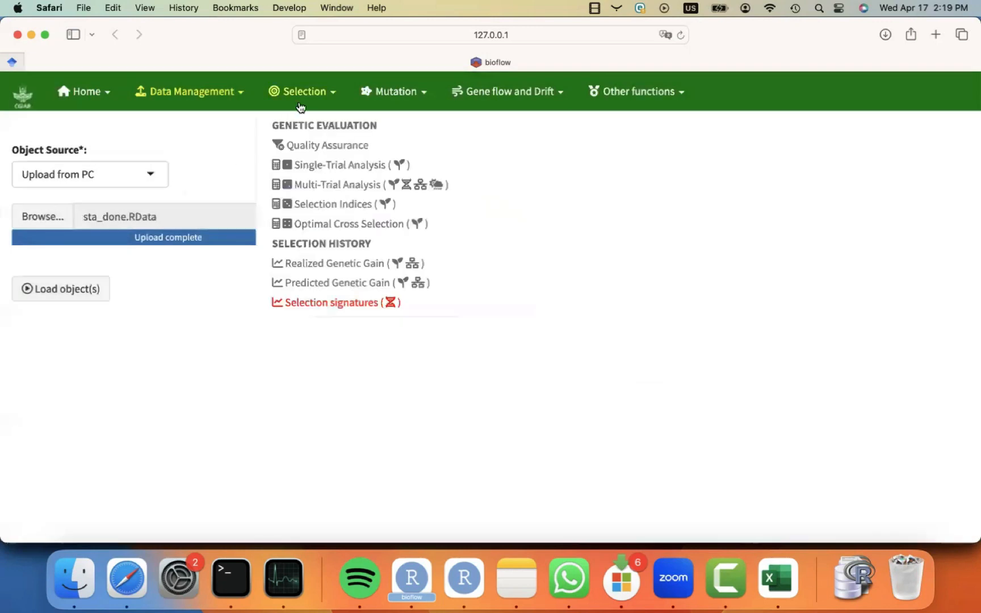
click(329, 96)
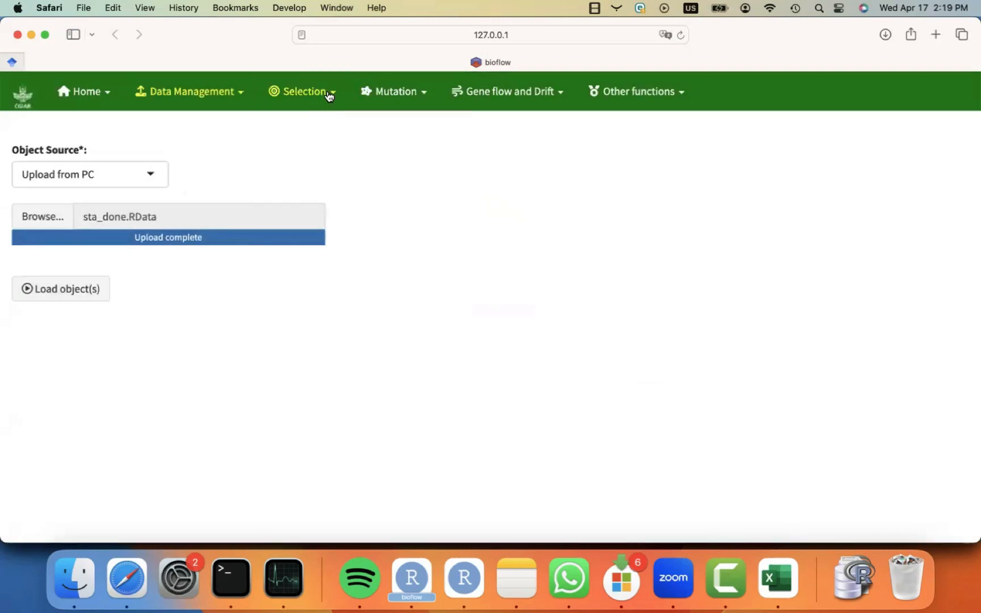
click(329, 95)
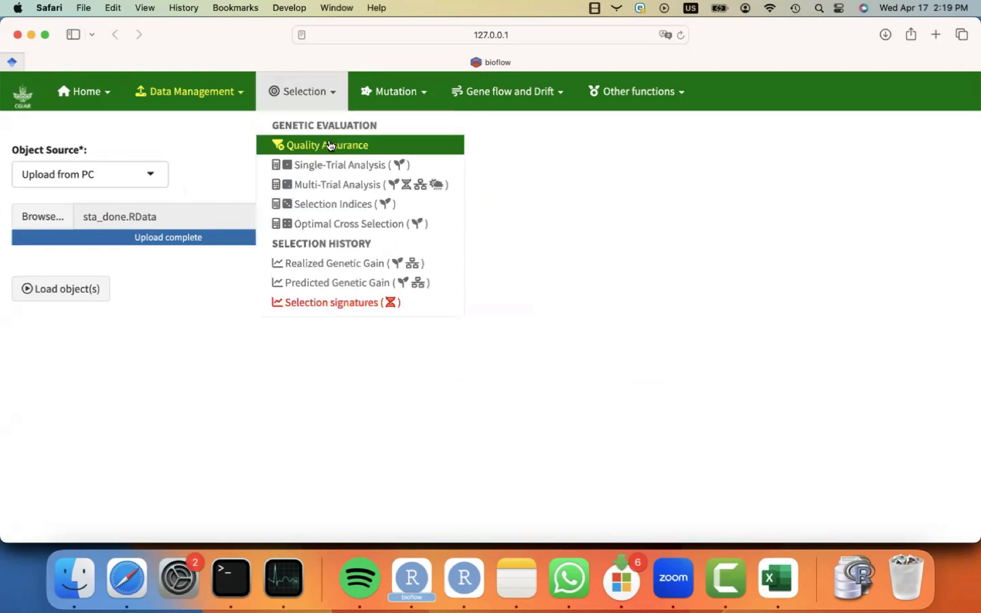
click(332, 185)
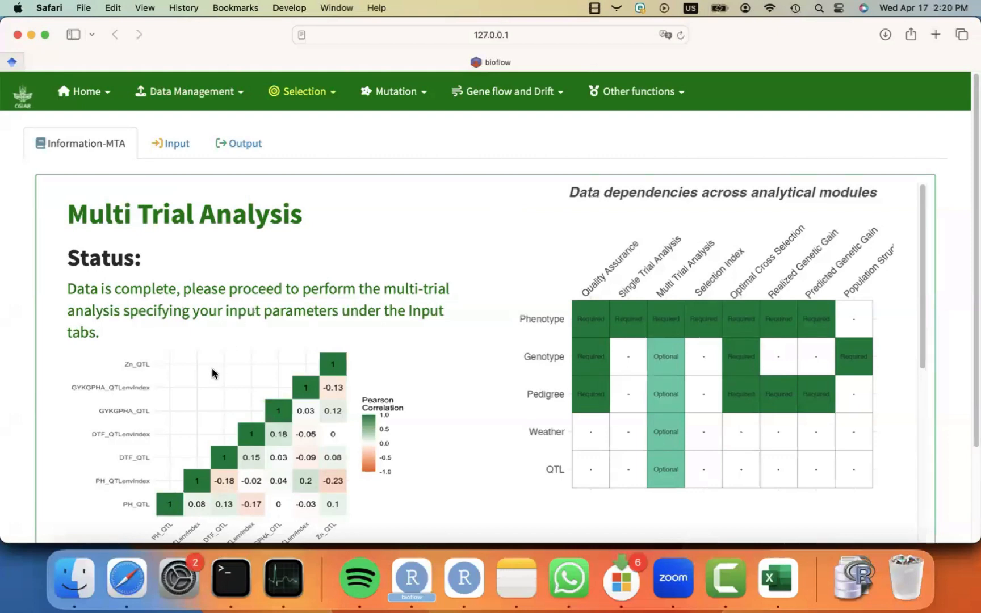
Step: Review the Multi Trial Analysis information page, including the data status, parameter details, references and data dependencies chart
scroll(213, 373, down, 2)
scroll(212, 372, up, 2)
scroll(145, 292, down, 5)
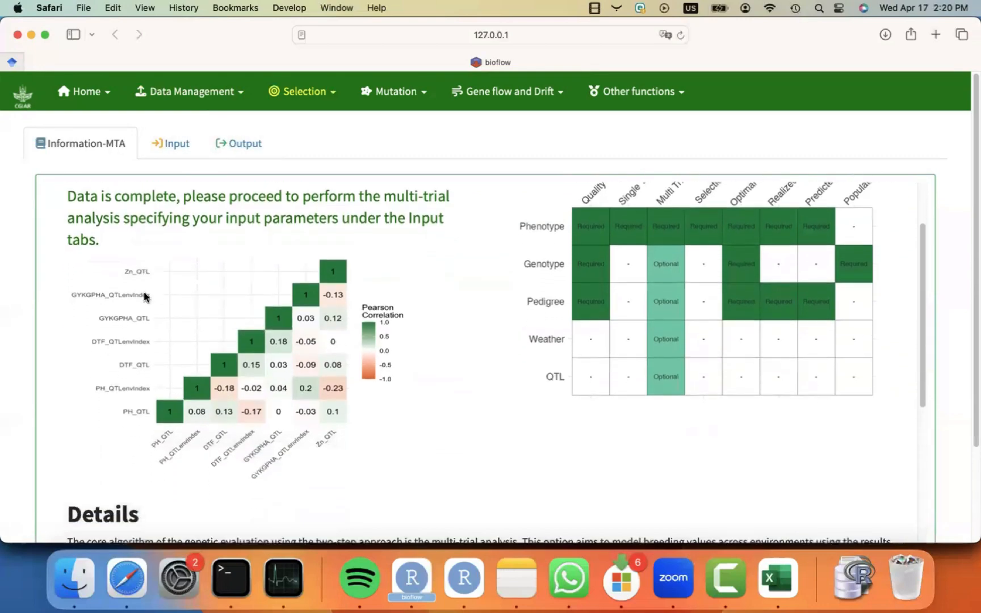
scroll(143, 295, down, 15)
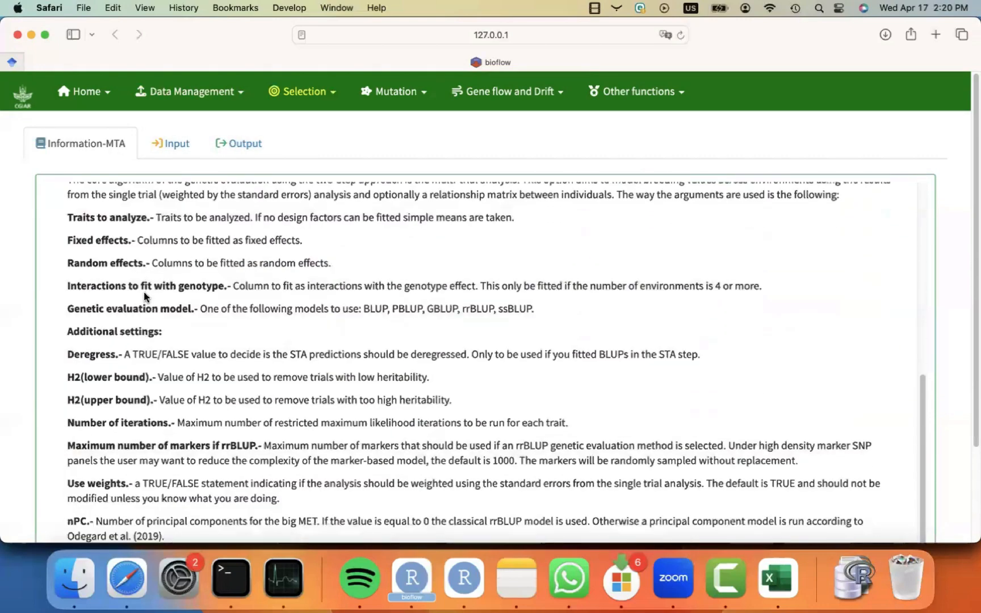
scroll(144, 295, down, 5)
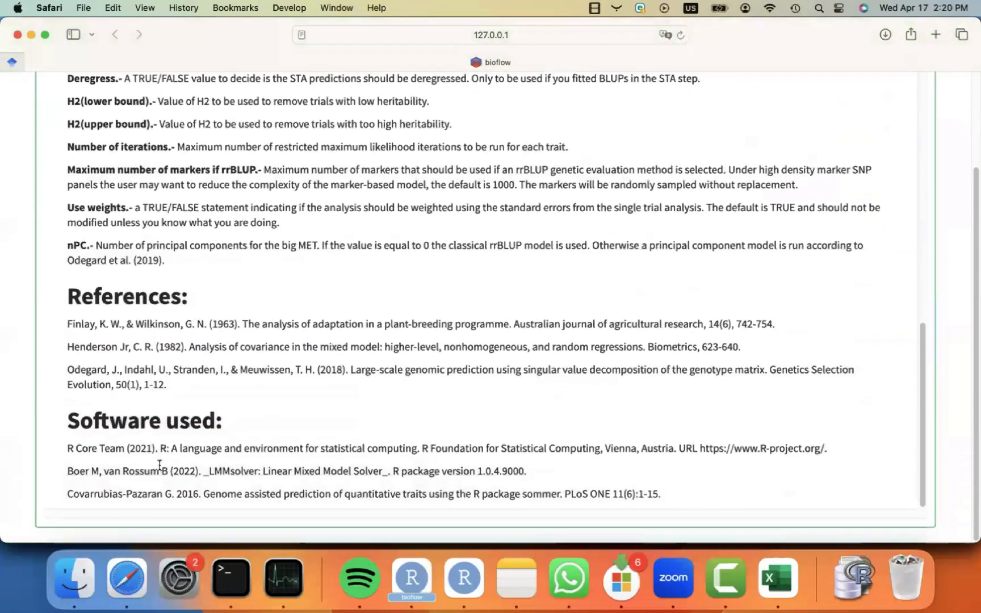
scroll(160, 465, up, 18)
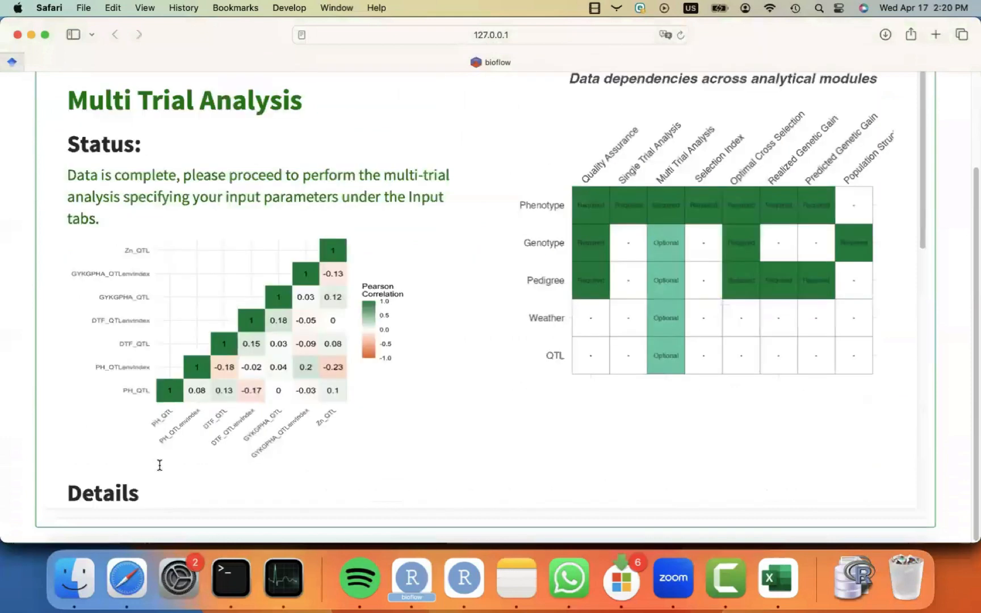
scroll(160, 464, up, 4)
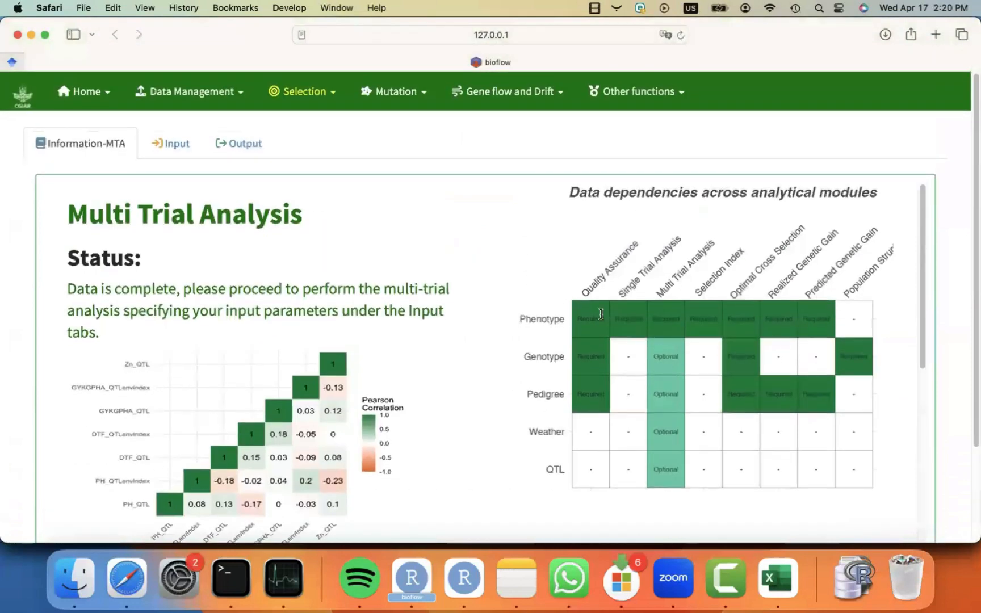
click(177, 148)
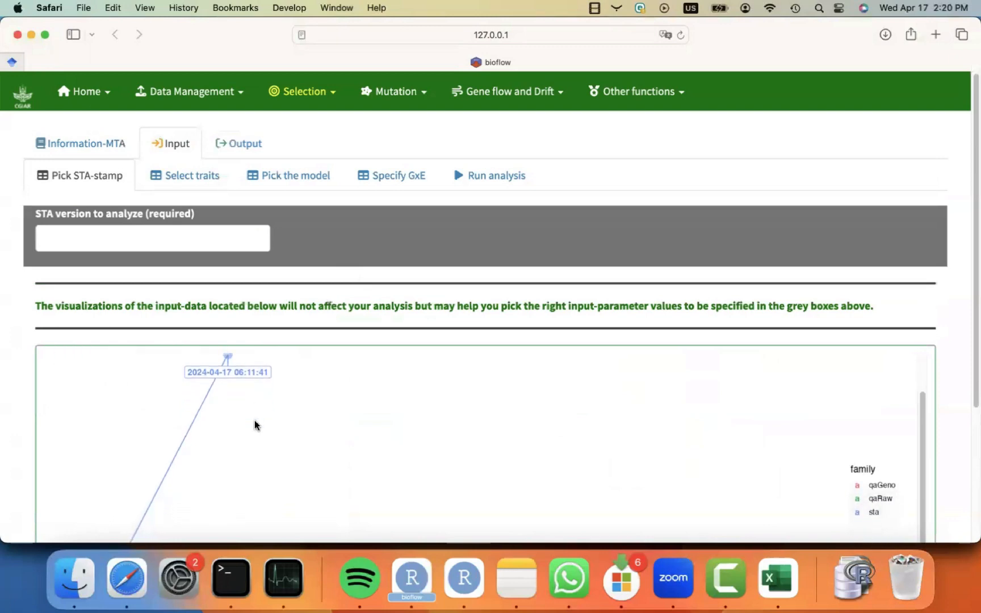
scroll(254, 425, down, 4)
scroll(255, 424, down, 3)
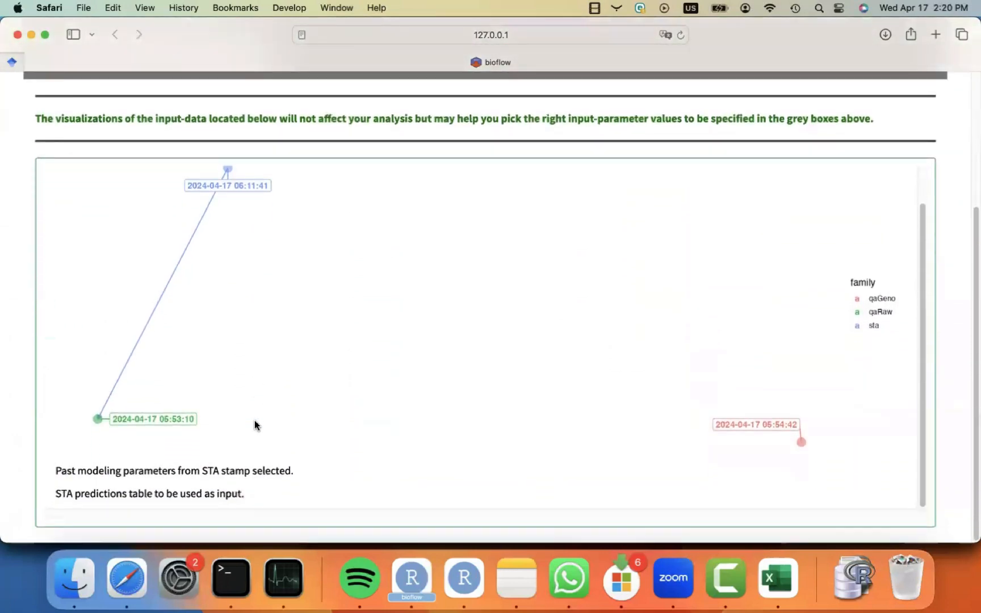
scroll(254, 424, up, 8)
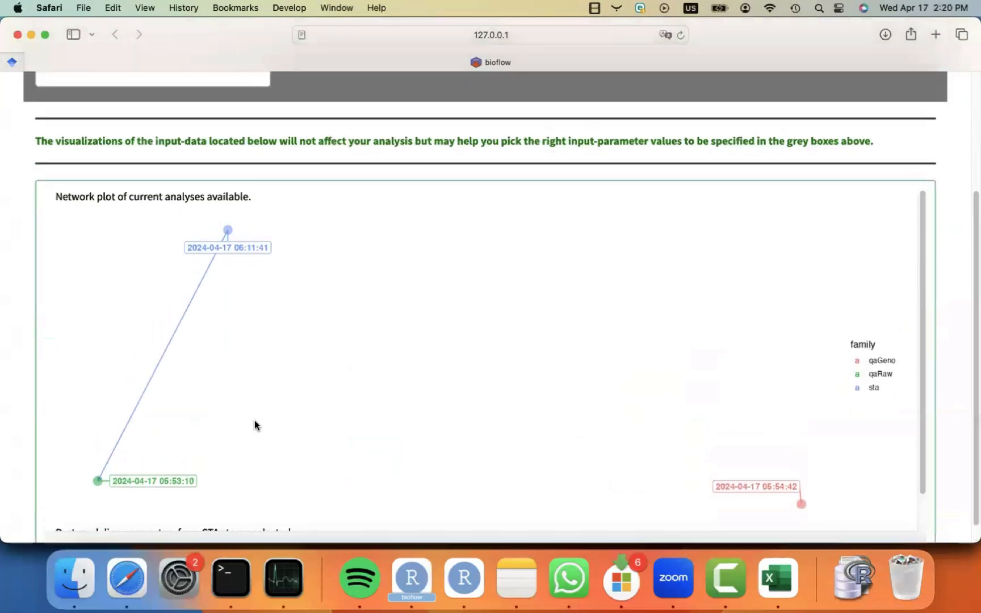
scroll(255, 420, up, 1)
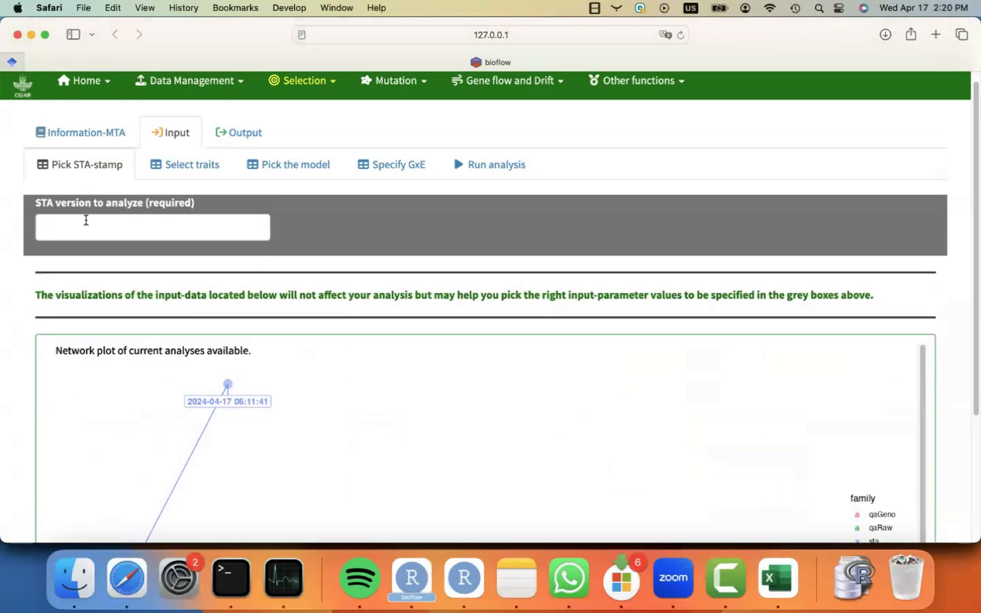
scroll(36, 444, down, 8)
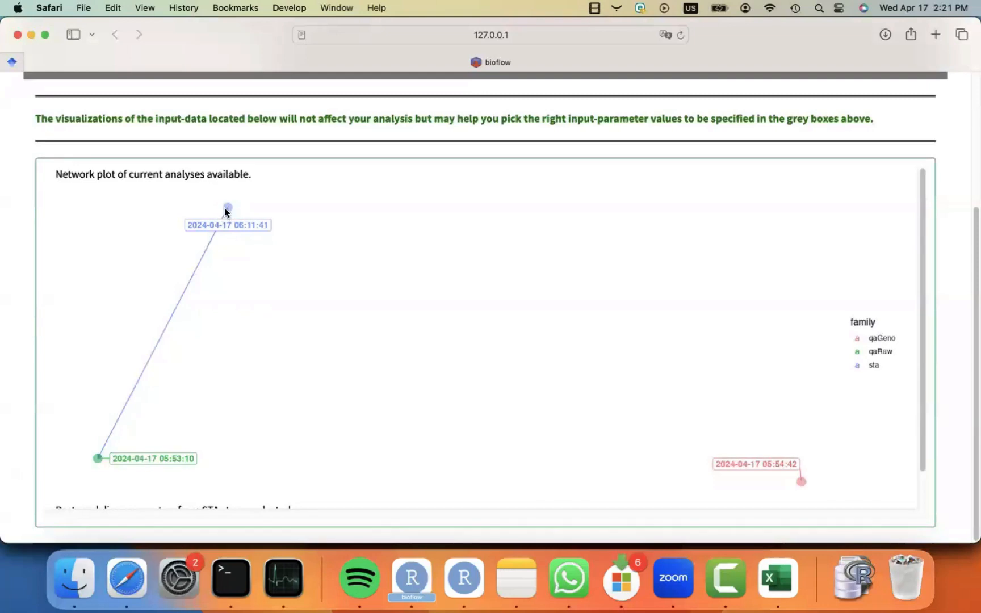
scroll(255, 233, up, 5)
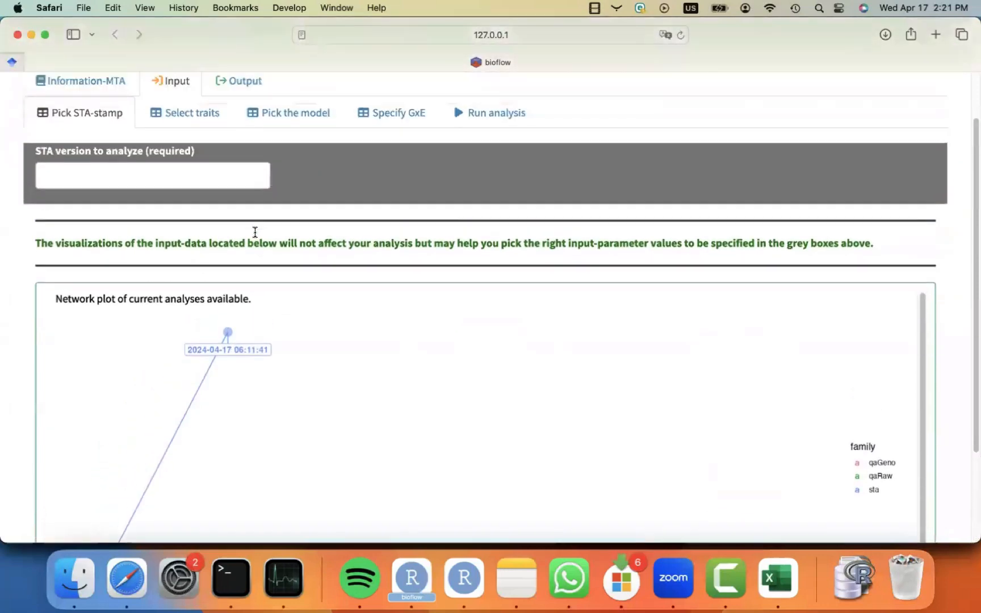
click(195, 209)
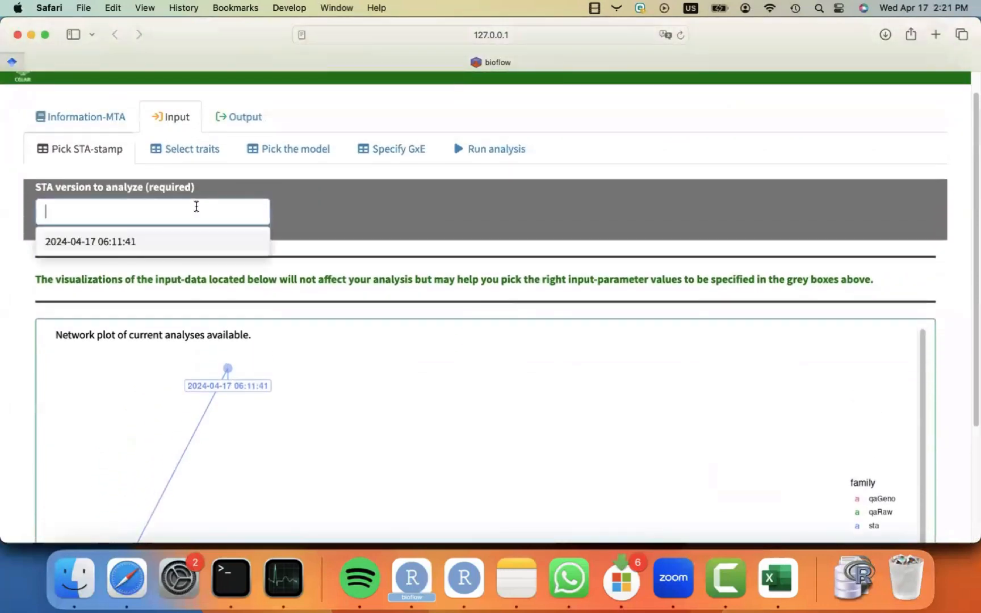
click(140, 245)
scroll(241, 233, up, 1)
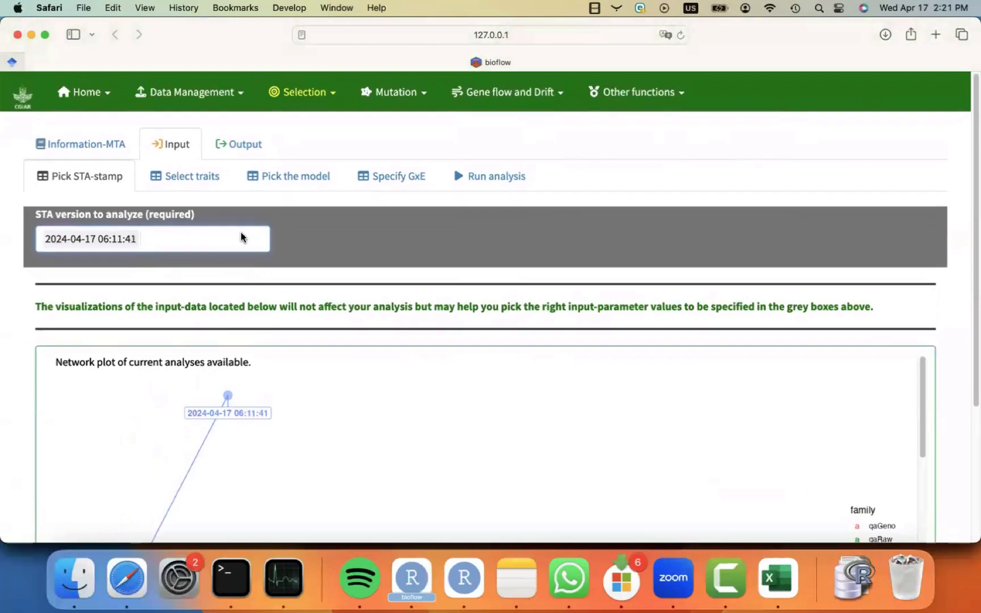
Step: Examine the trait selection inputs and the plotH2 chart of Yield_Mg_ha and Grain_Moisture across environments
click(183, 180)
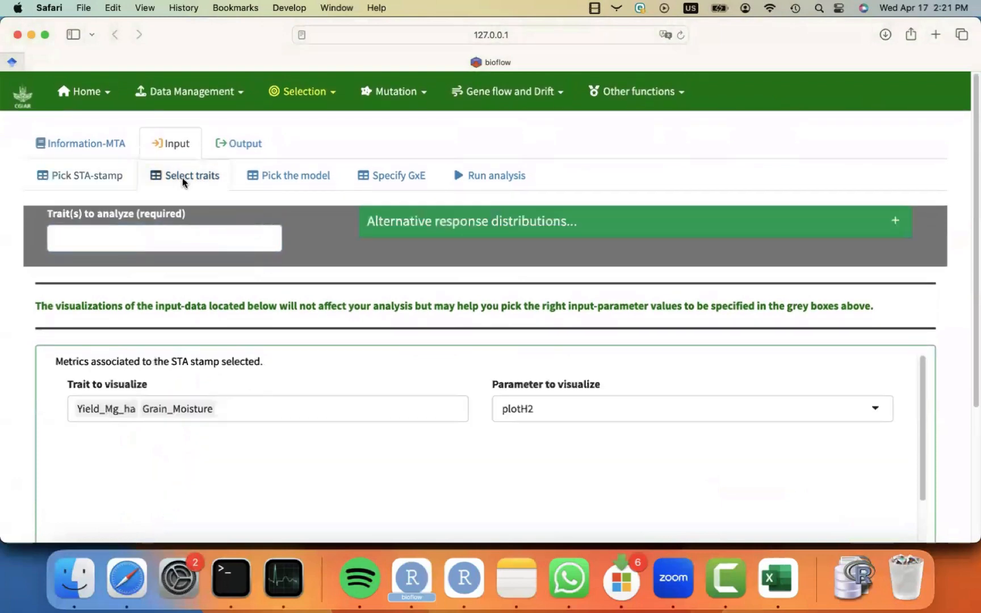
click(125, 243)
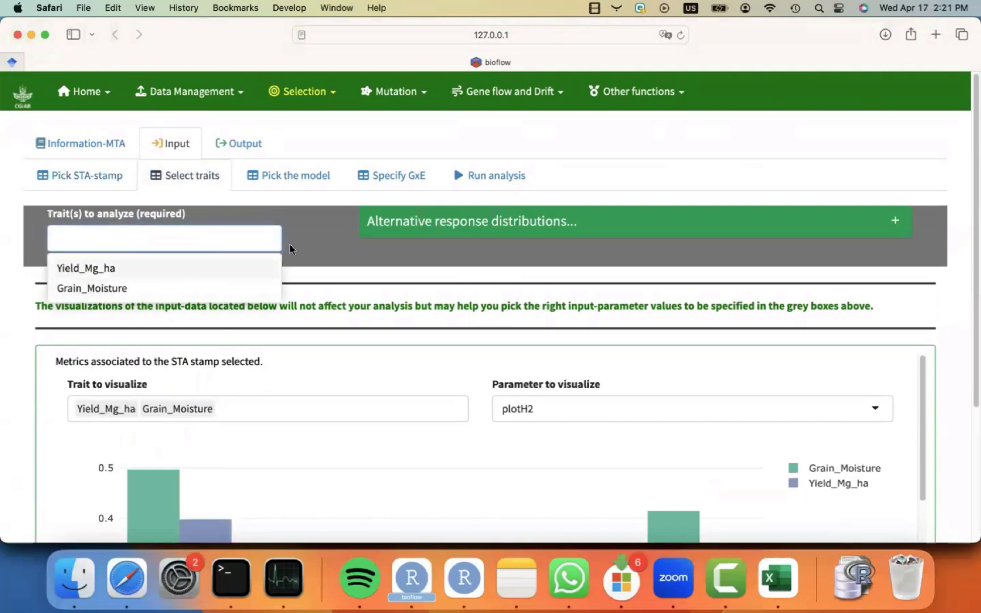
click(323, 241)
scroll(296, 296, down, 4)
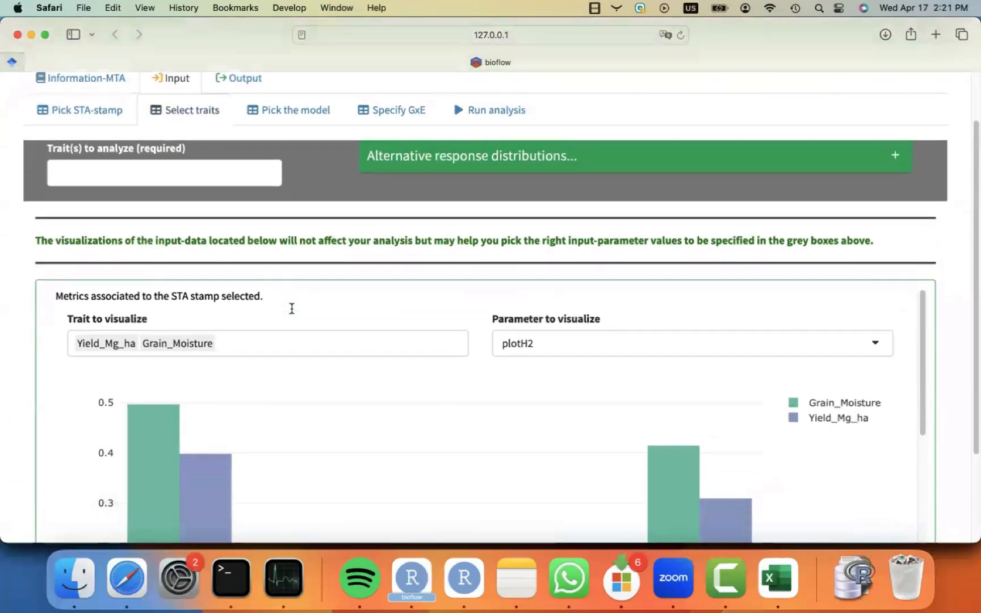
scroll(292, 308, down, 2)
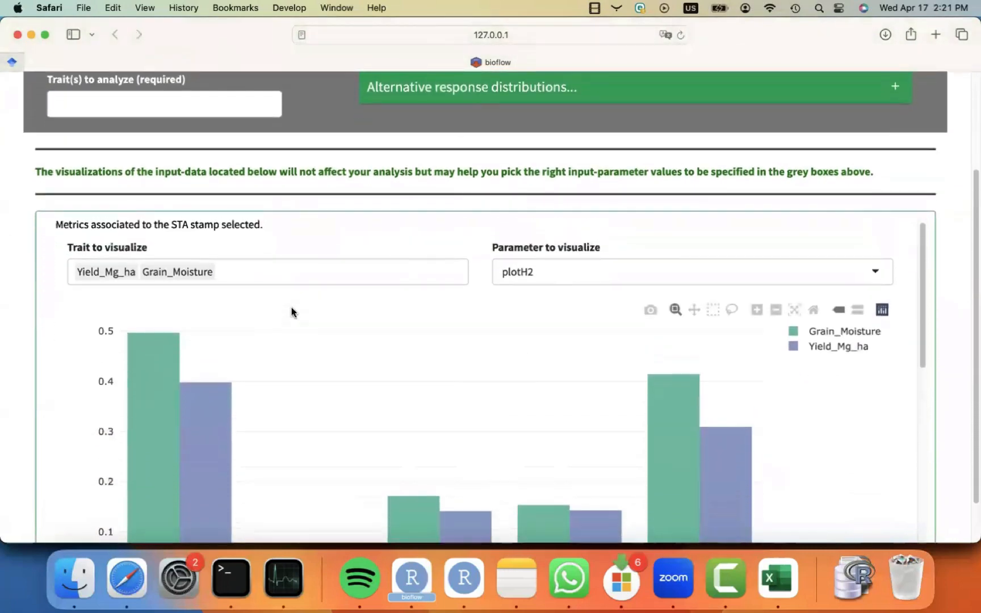
scroll(48, 373, down, 1)
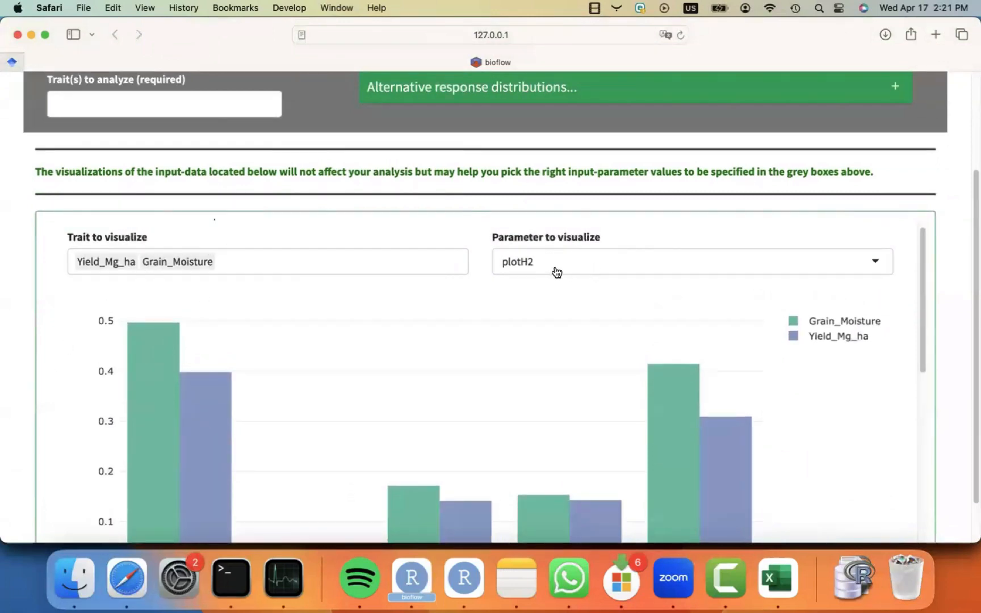
scroll(477, 389, down, 3)
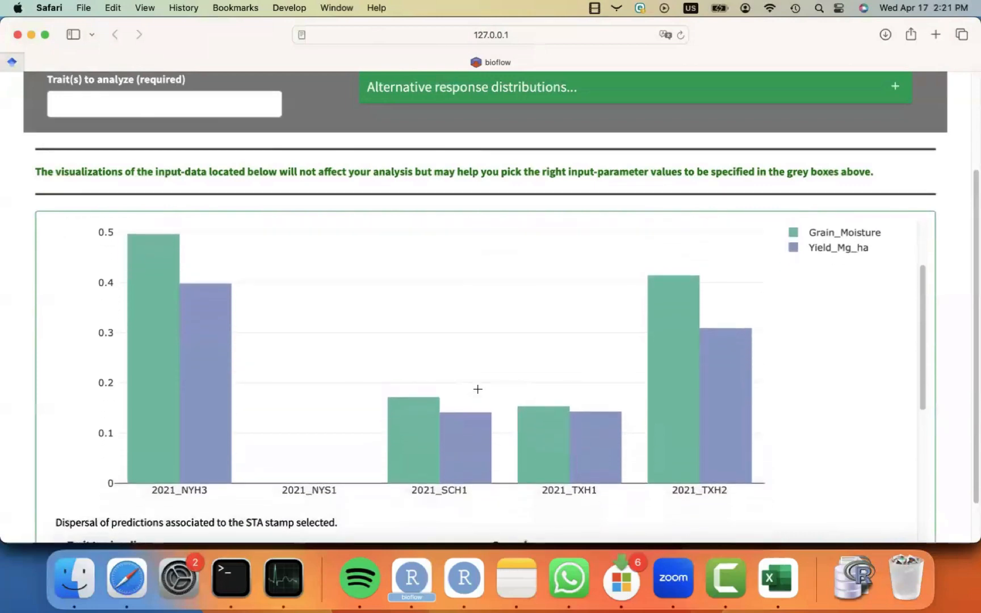
scroll(478, 388, up, 3)
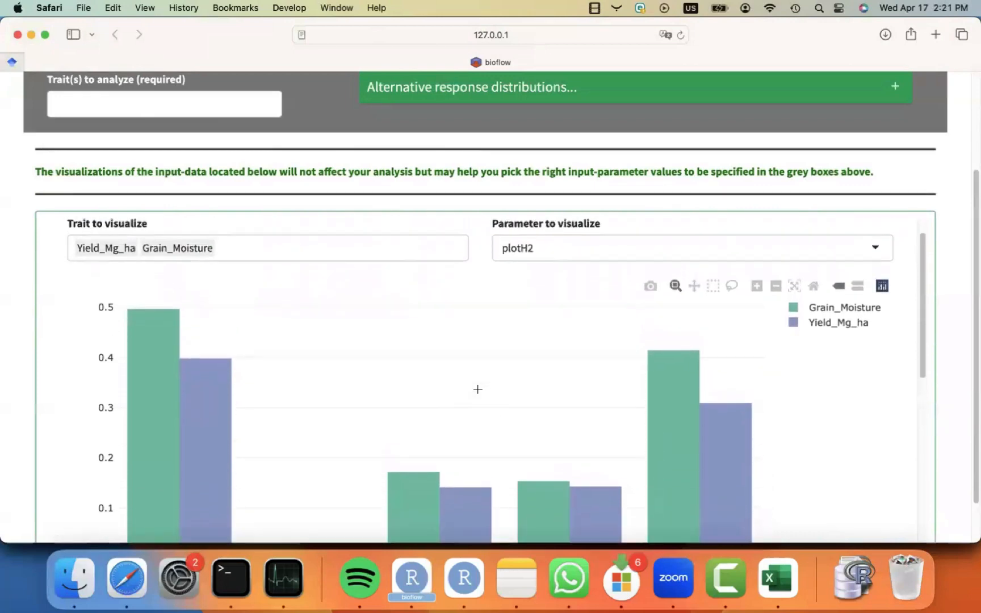
scroll(580, 454, down, 3)
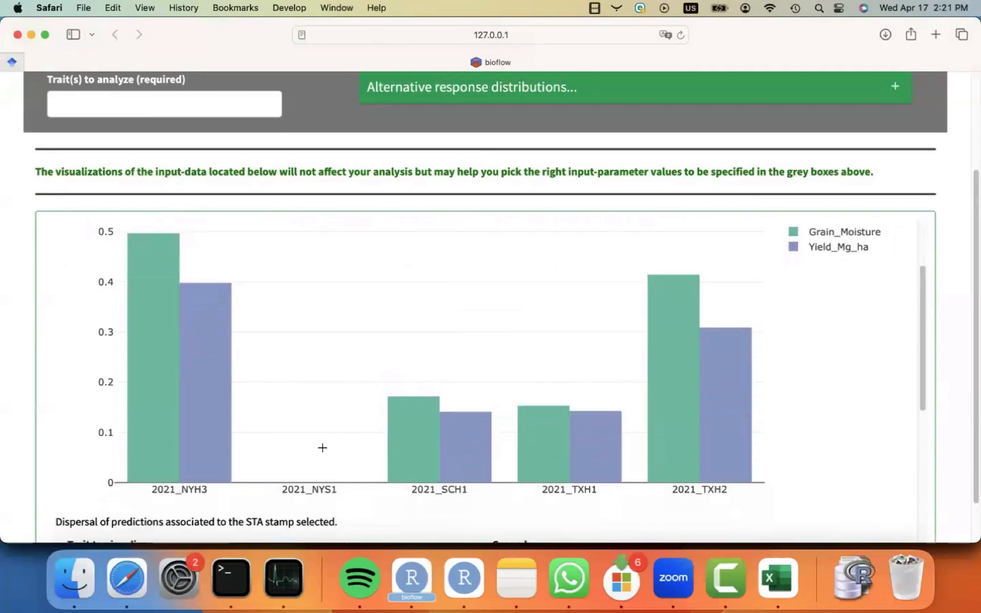
scroll(320, 448, up, 3)
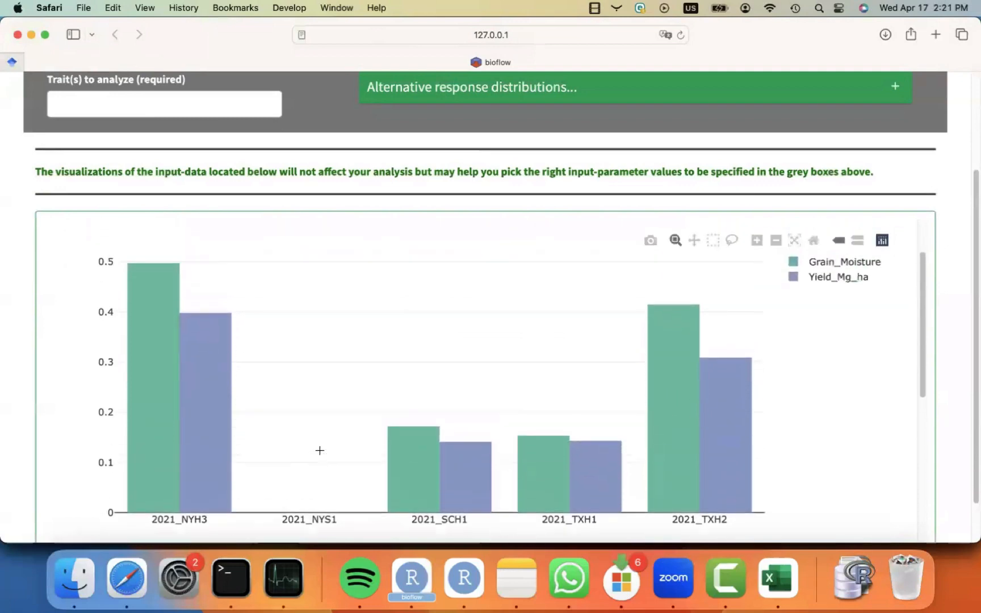
Step: Select Yield_Mg_ha and Grain_Moisture as the traits to analyze in the multi-trial analysis input
click(117, 107)
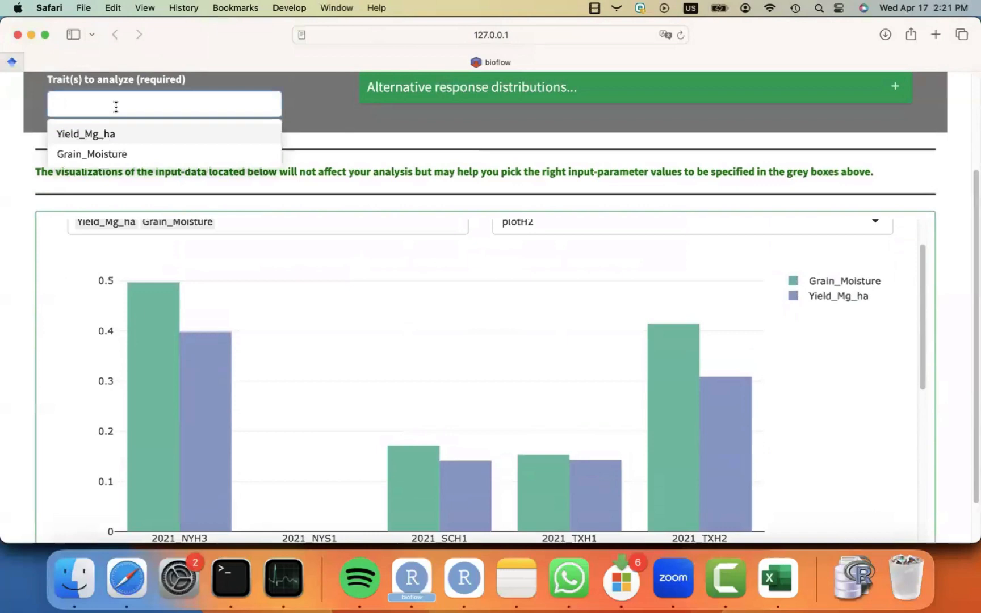
click(123, 135)
click(123, 135)
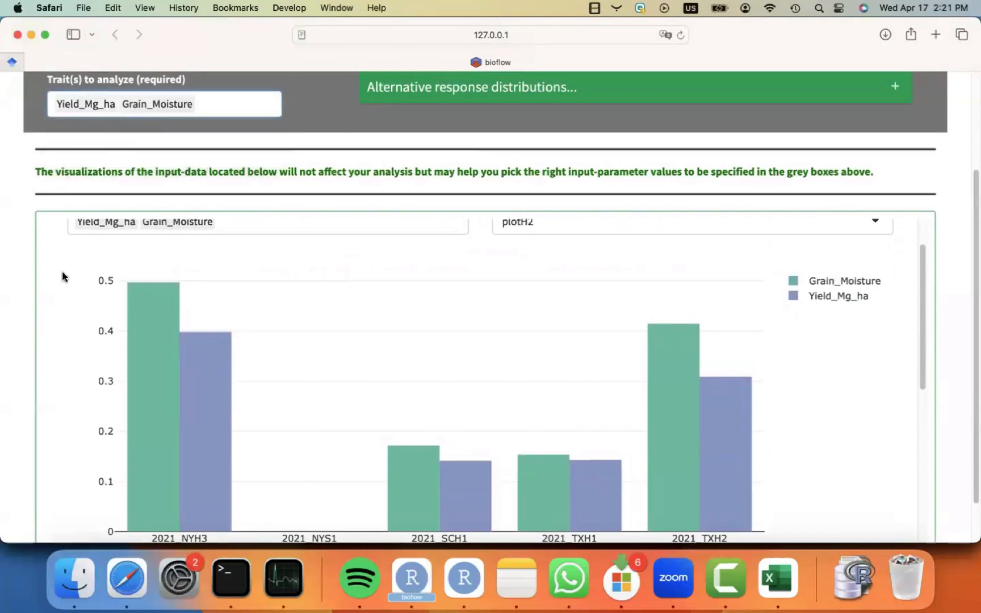
Step: Examine the boxplots of predictions by environment for Yield_Mg_ha, and for Grain_Moisture by switching the trait to visualize
scroll(63, 394, down, 2)
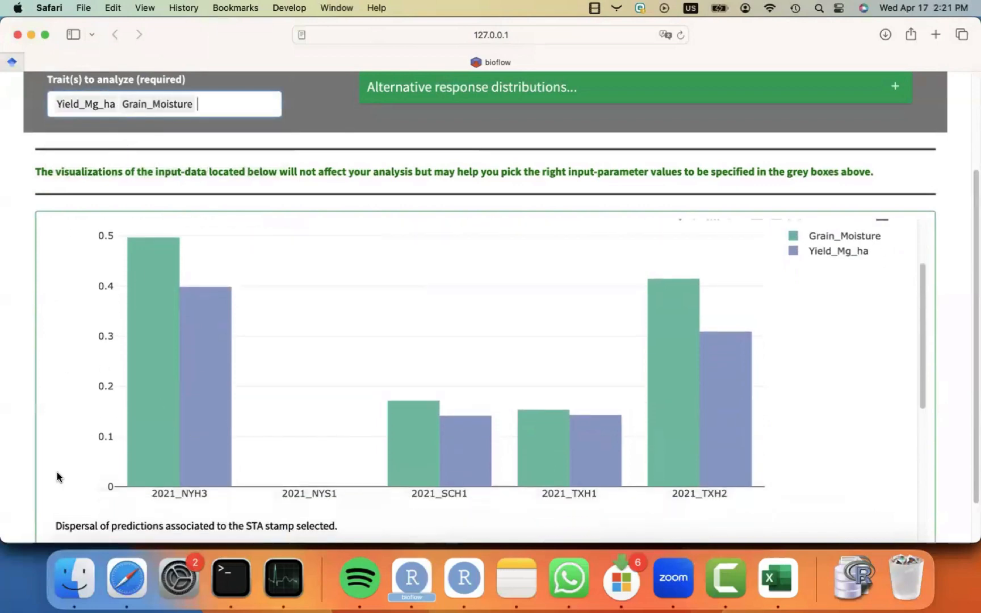
scroll(56, 472, down, 2)
scroll(57, 473, down, 3)
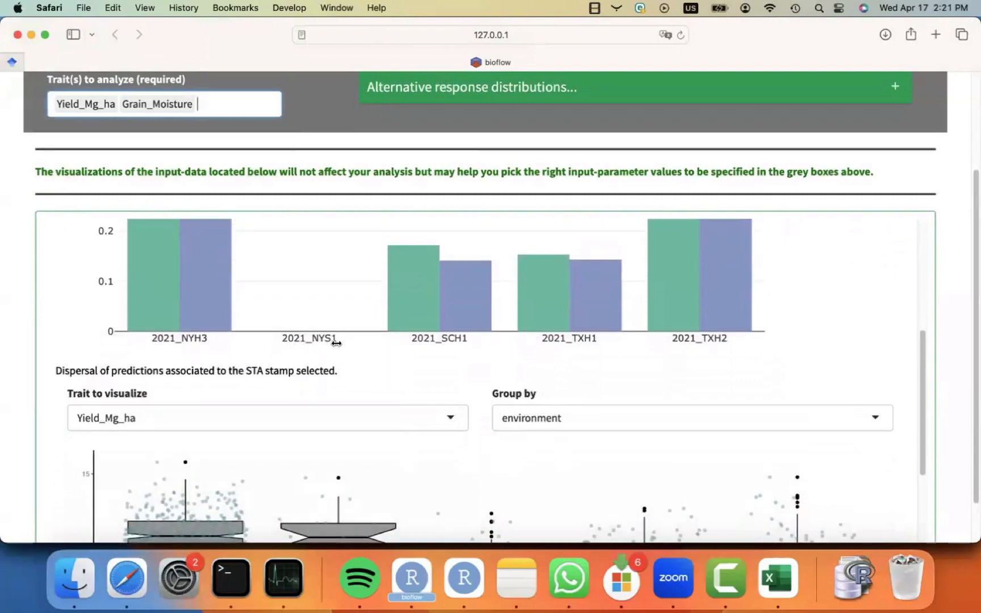
scroll(56, 492, down, 5)
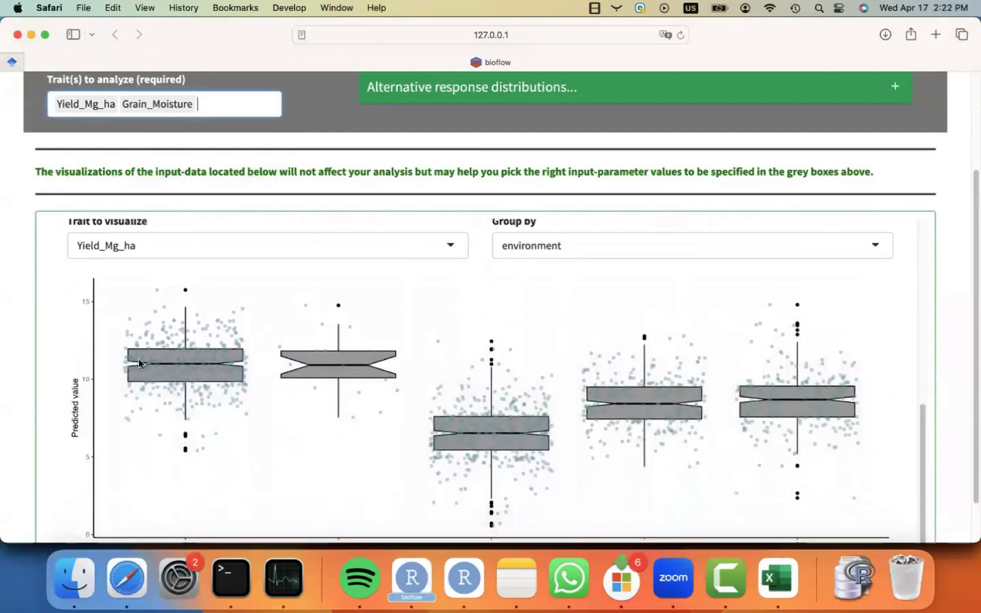
scroll(53, 458, down, 1)
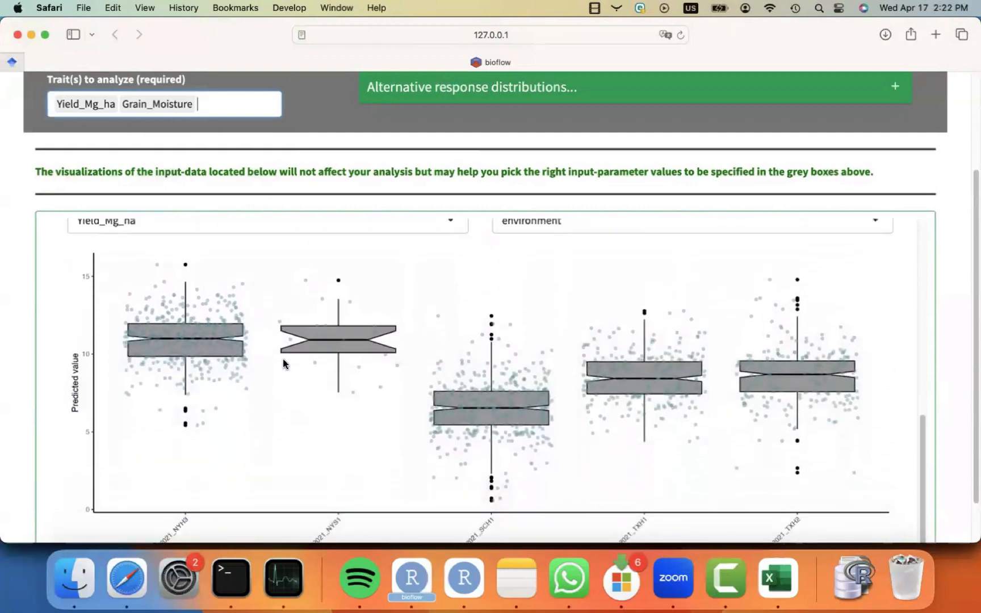
scroll(283, 326, up, 1)
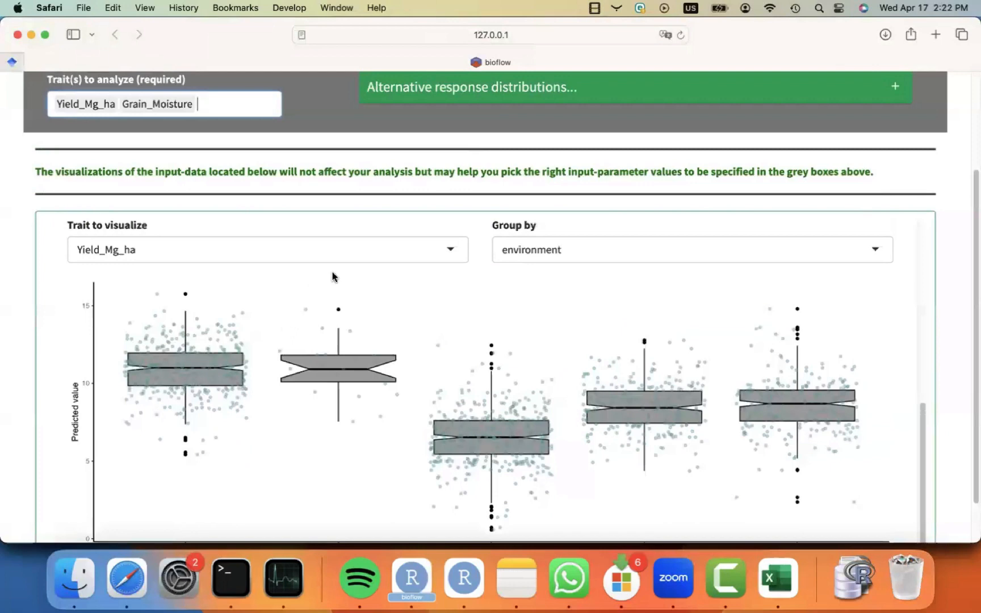
click(389, 243)
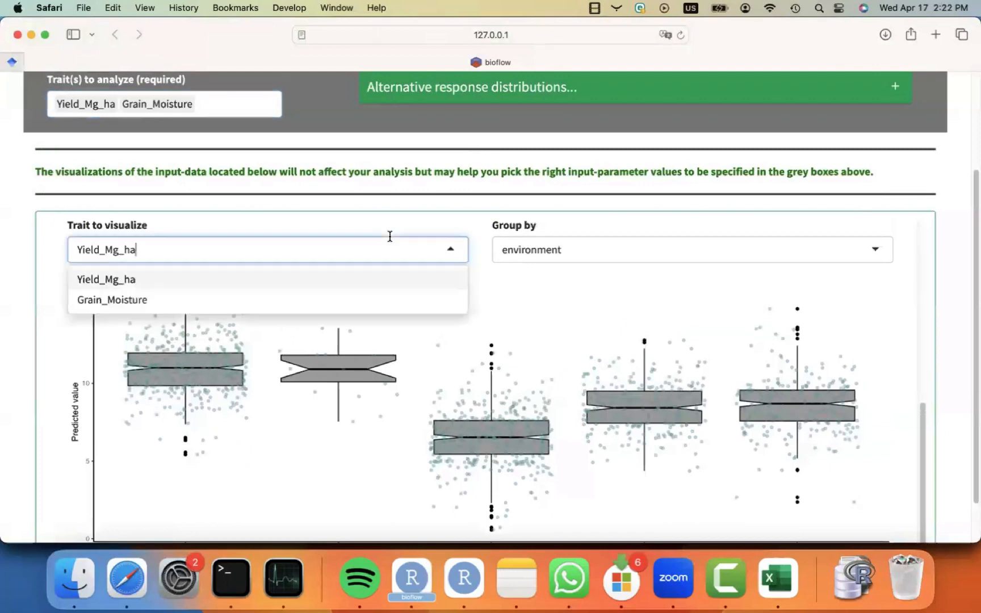
click(300, 302)
scroll(63, 379, down, 1)
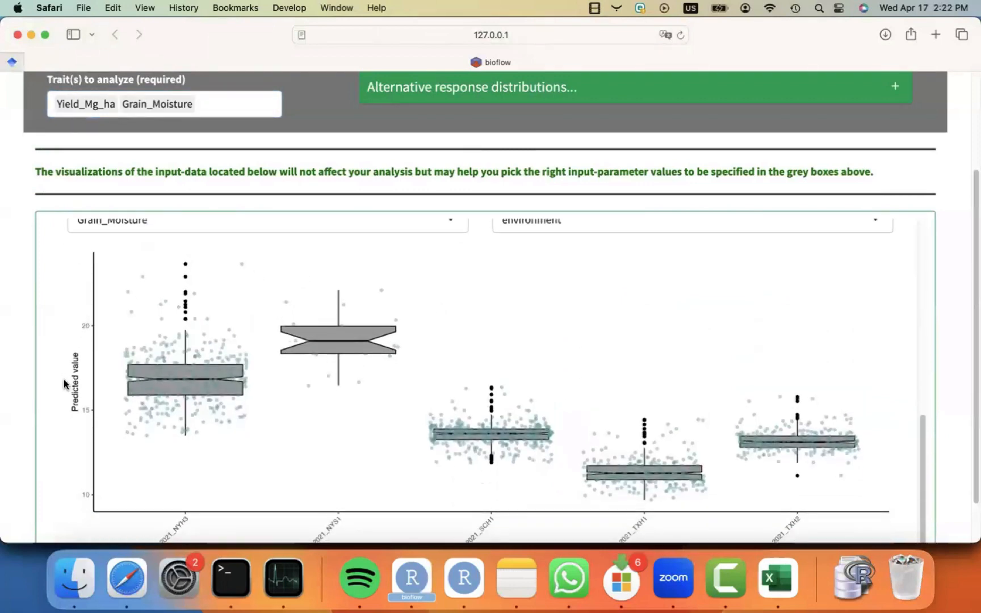
scroll(63, 379, up, 14)
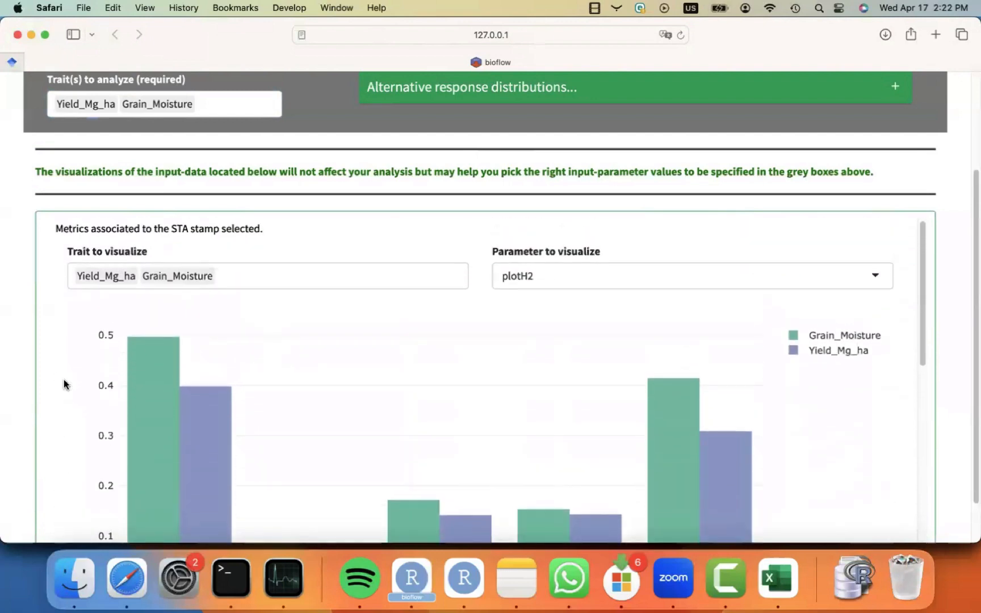
scroll(64, 380, up, 1)
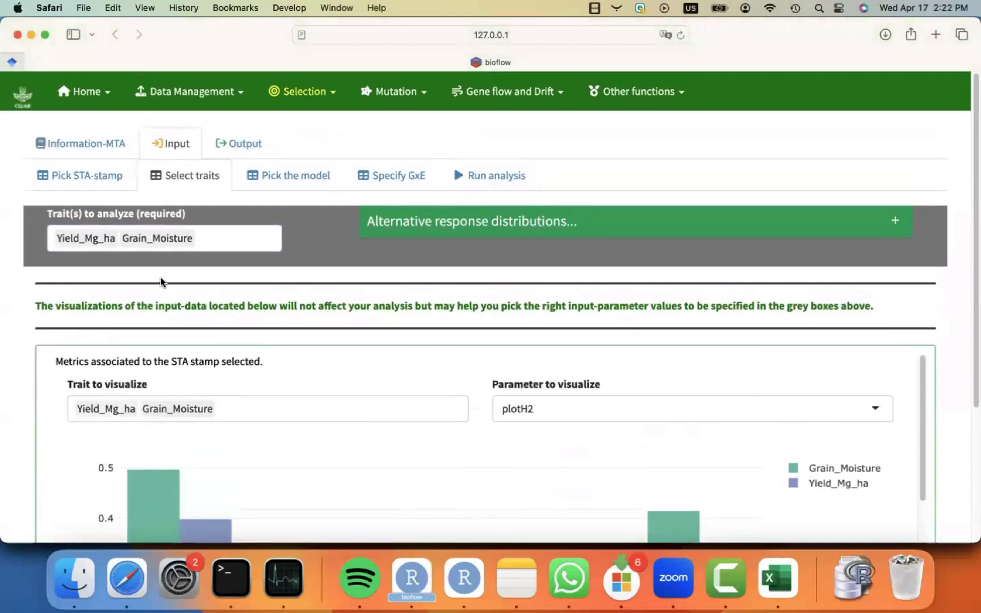
Step: Open the model settings and review the fixed effects, random effects and available genetic evaluation model options, leaving BLUP selected
click(297, 183)
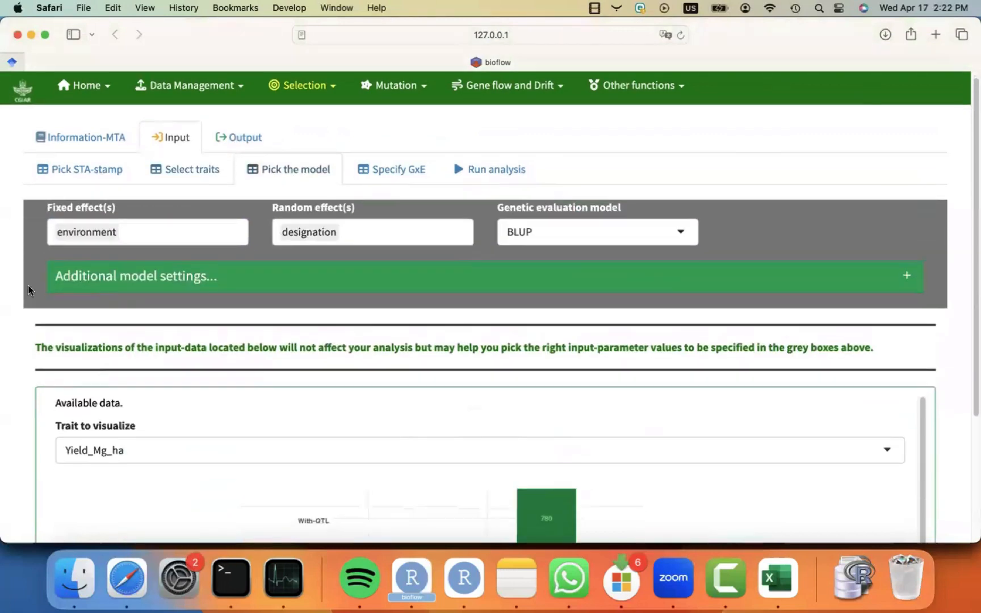
scroll(27, 285, down, 3)
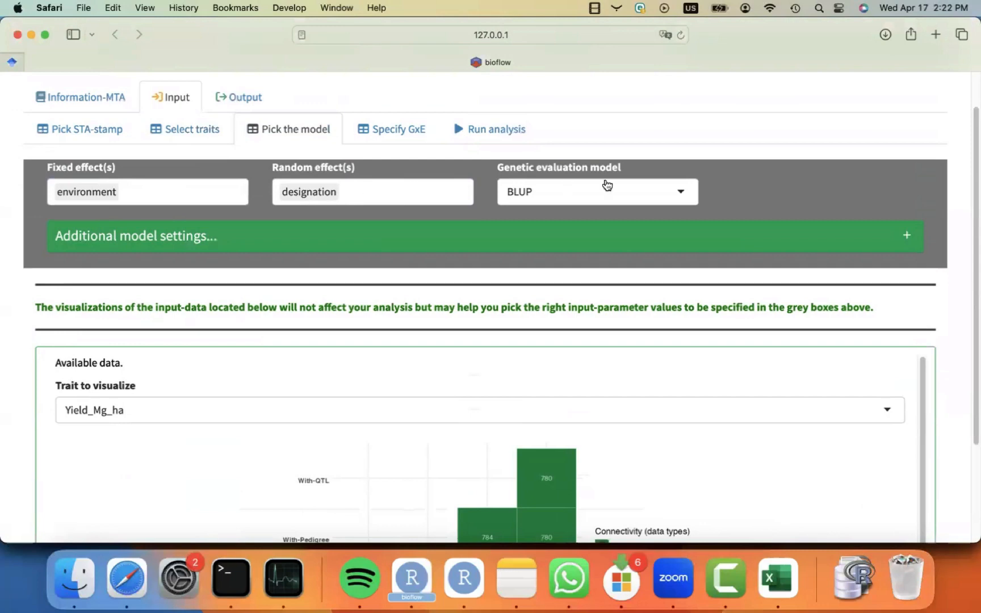
click(683, 194)
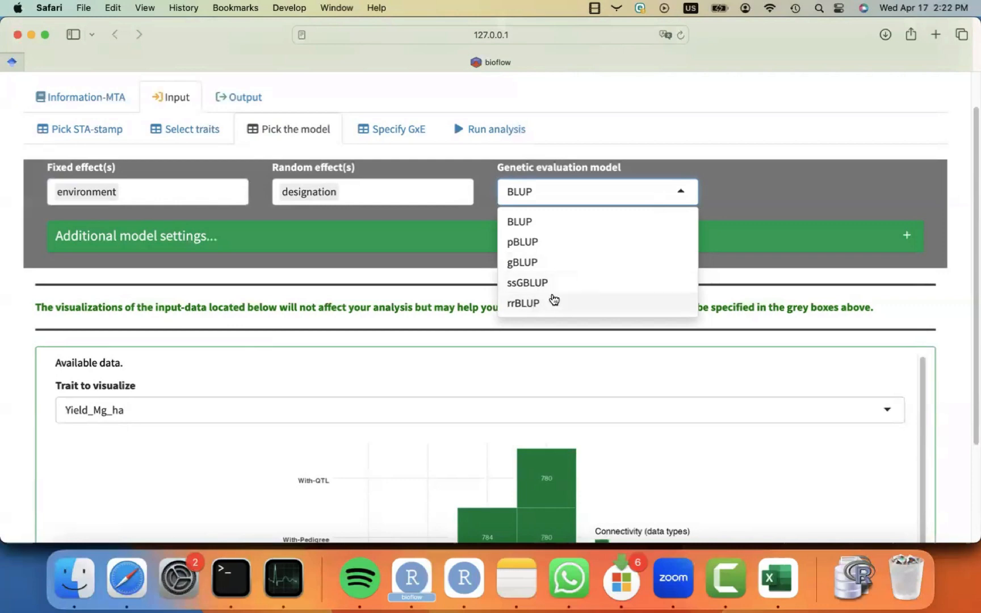
click(743, 195)
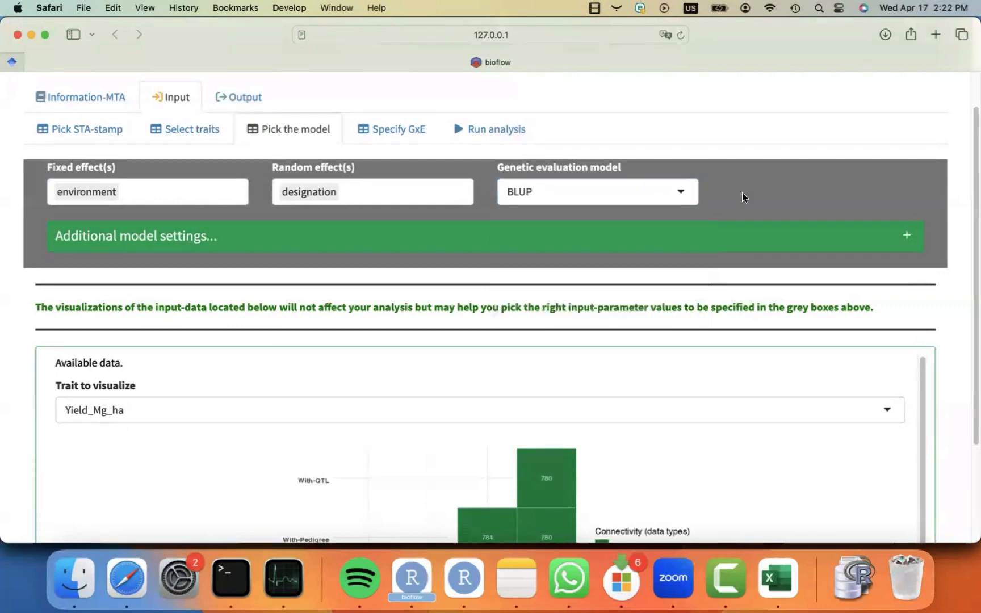
scroll(179, 280, up, 2)
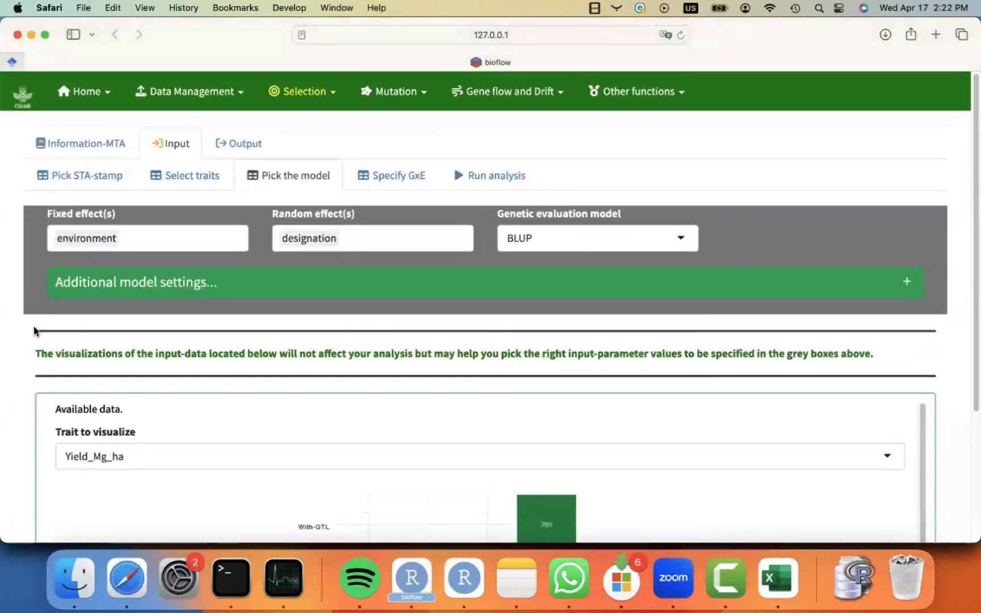
Step: Examine the available data chart for Yield_Mg_ha, comparing the overlap between phenotype, genotype, pedigree and QTL data
scroll(11, 399, down, 1)
scroll(11, 399, down, 3)
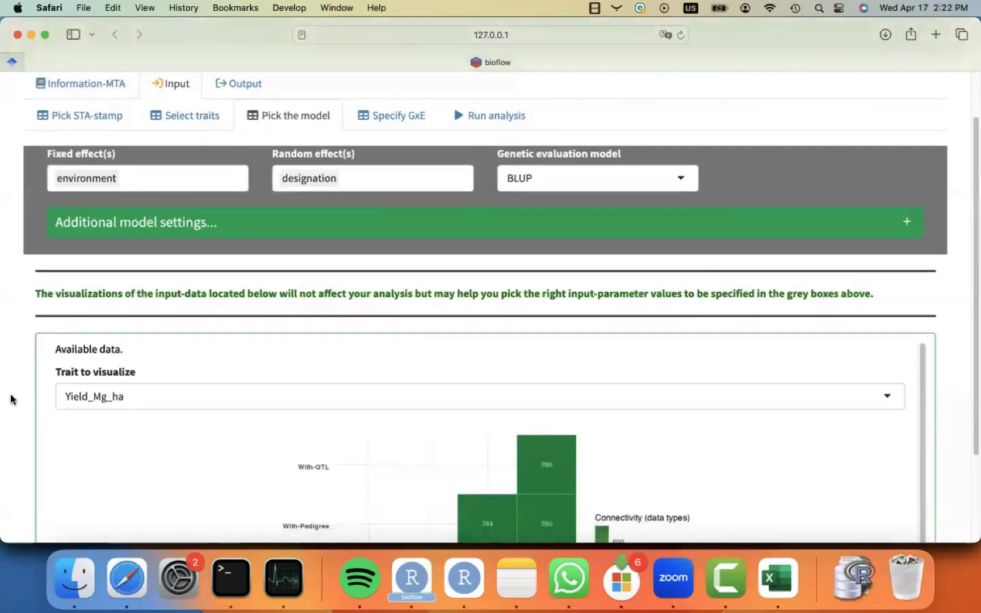
scroll(11, 399, up, 1)
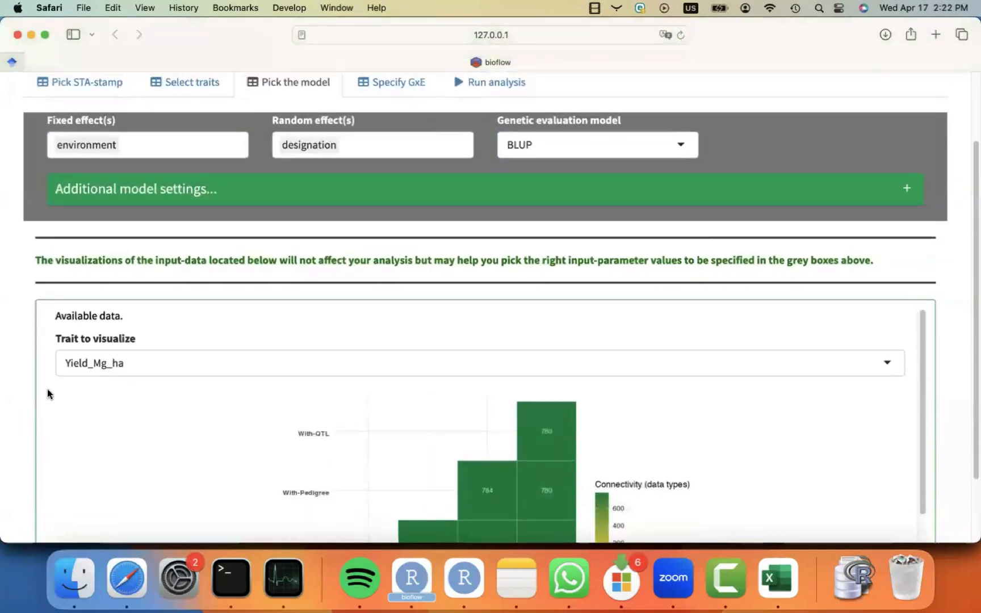
scroll(246, 404, down, 1)
scroll(245, 405, down, 1)
scroll(246, 405, up, 2)
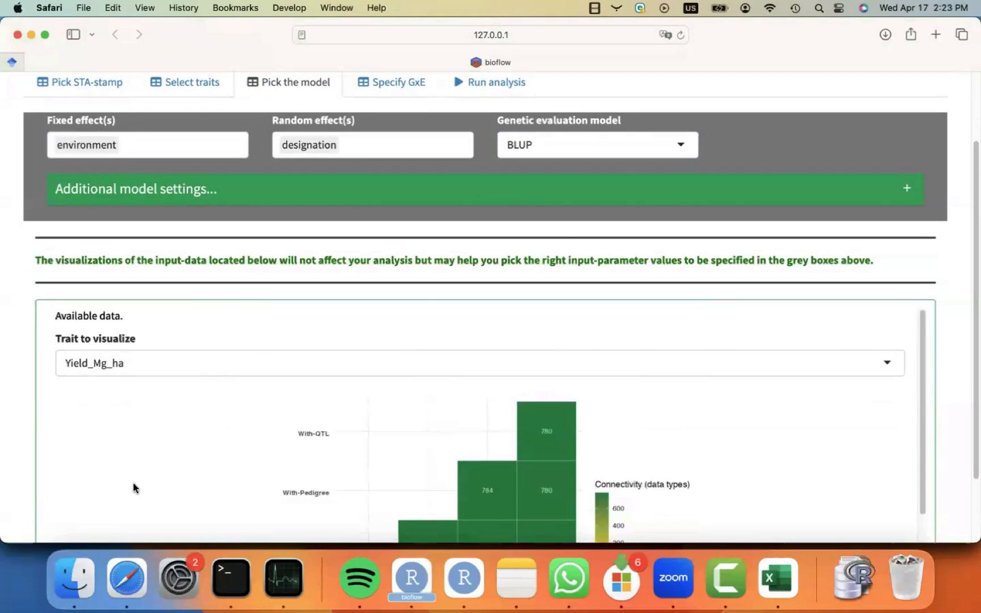
scroll(132, 481, down, 3)
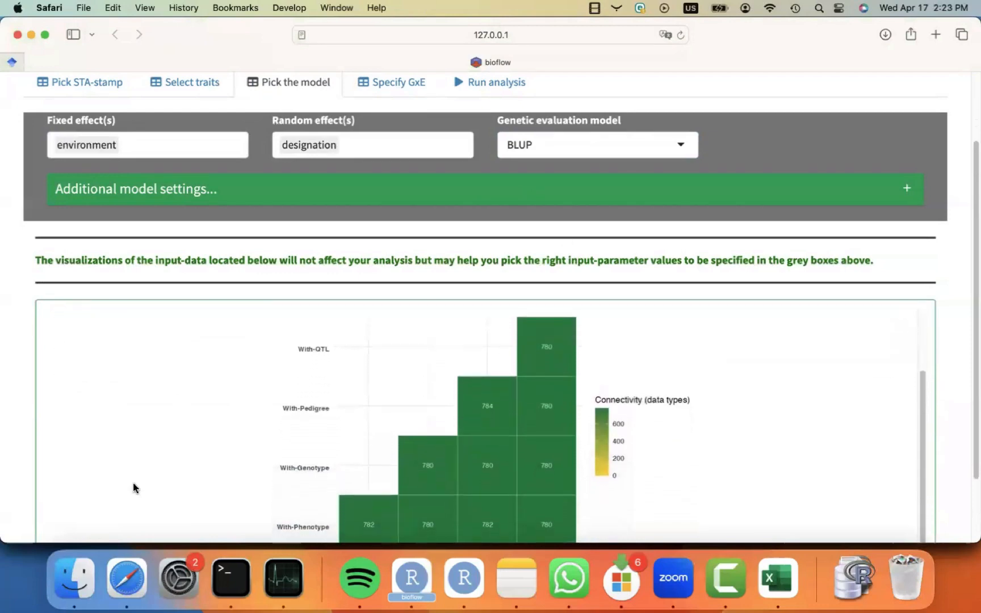
scroll(115, 471, down, 1)
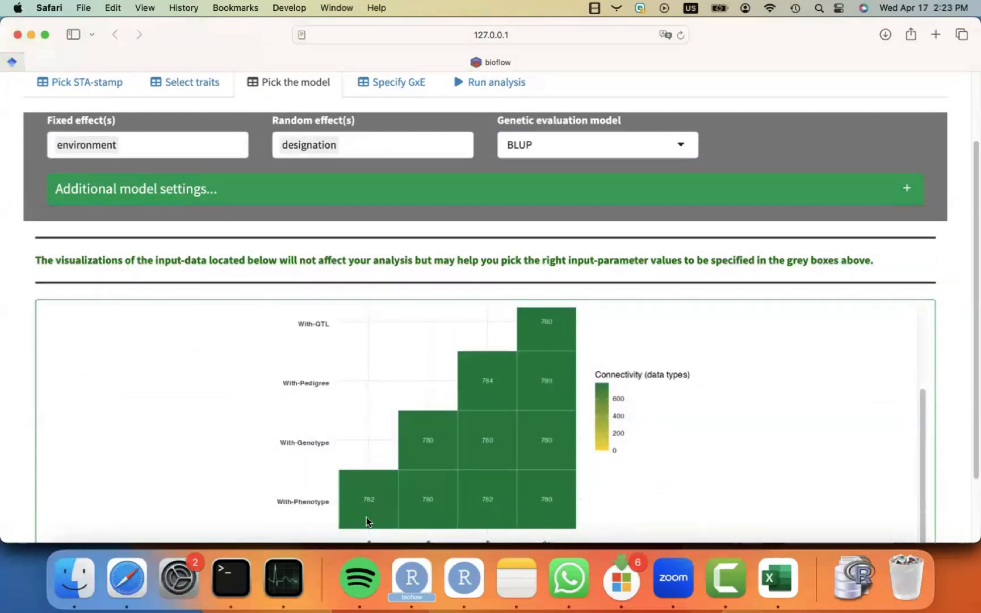
scroll(408, 508, down, 3)
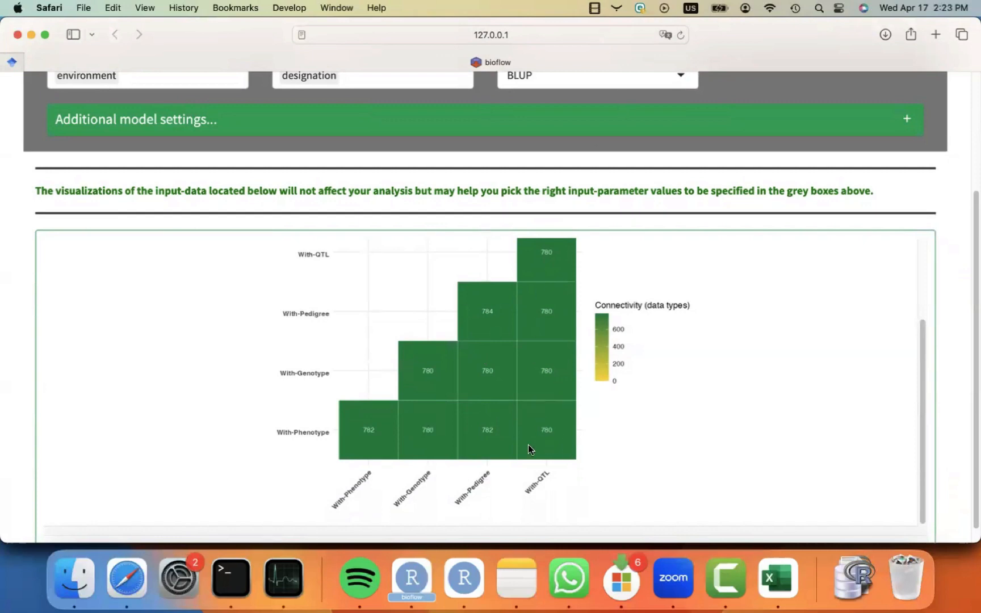
scroll(564, 467, down, 1)
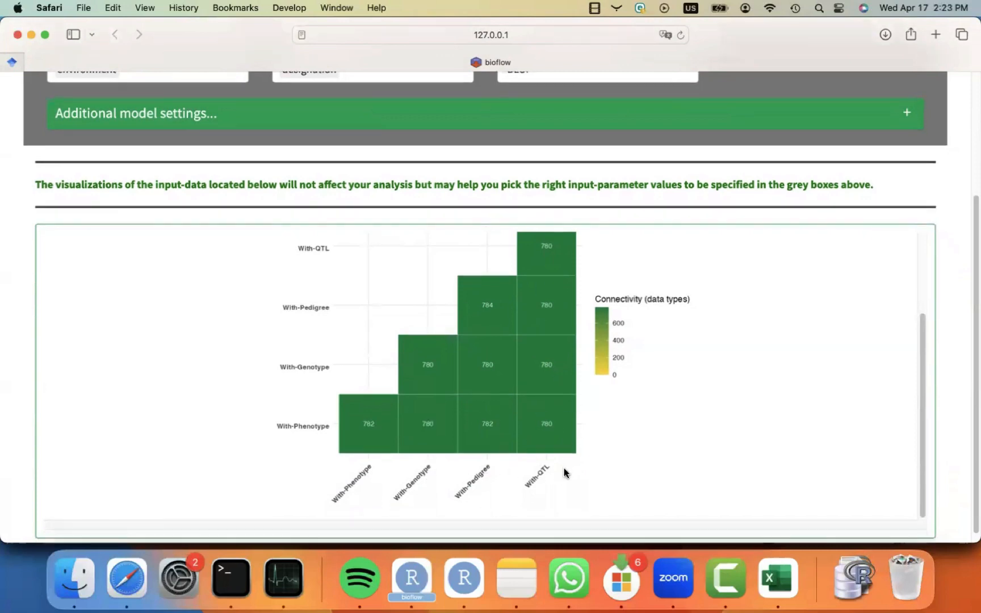
scroll(645, 411, up, 5)
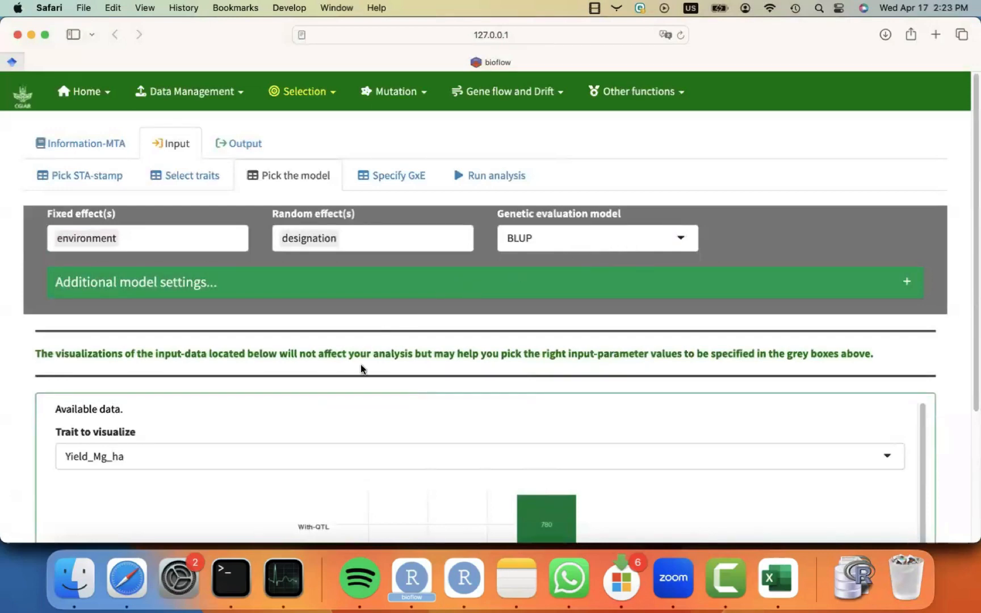
scroll(361, 369, down, 1)
scroll(361, 369, up, 1)
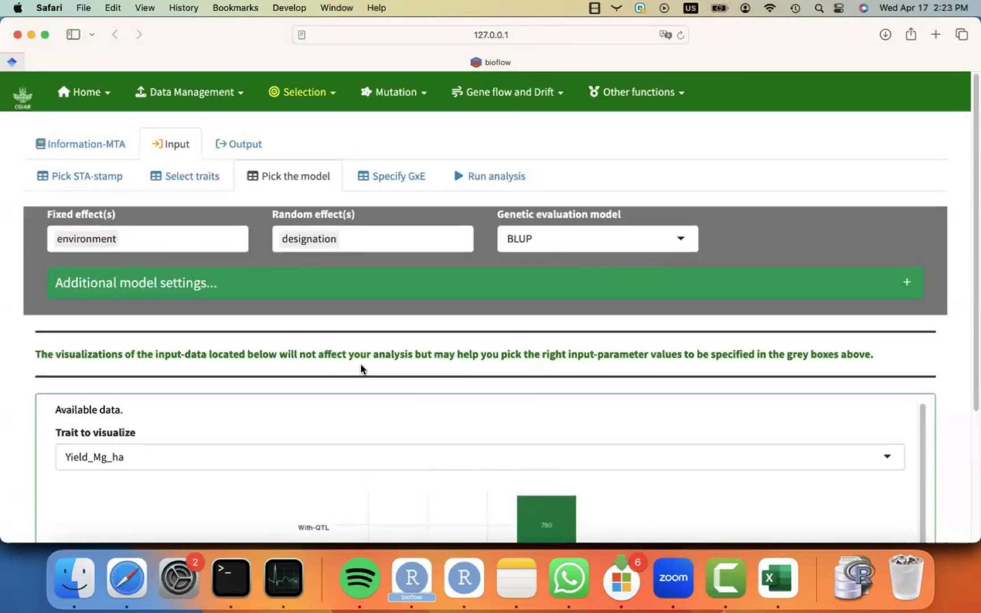
Step: Open the GxE specification and add envIndex as the GxE term
click(385, 179)
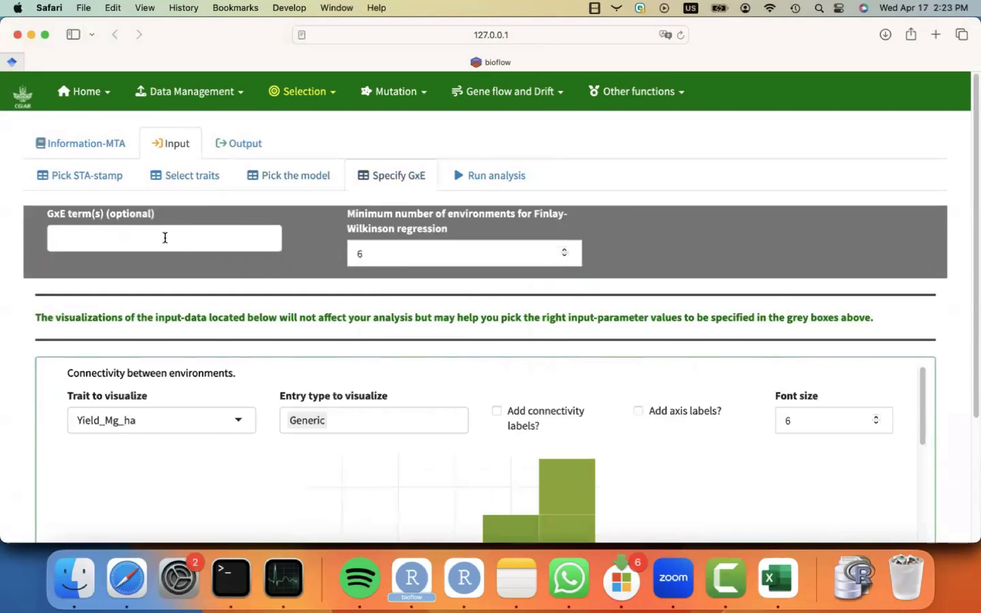
click(128, 241)
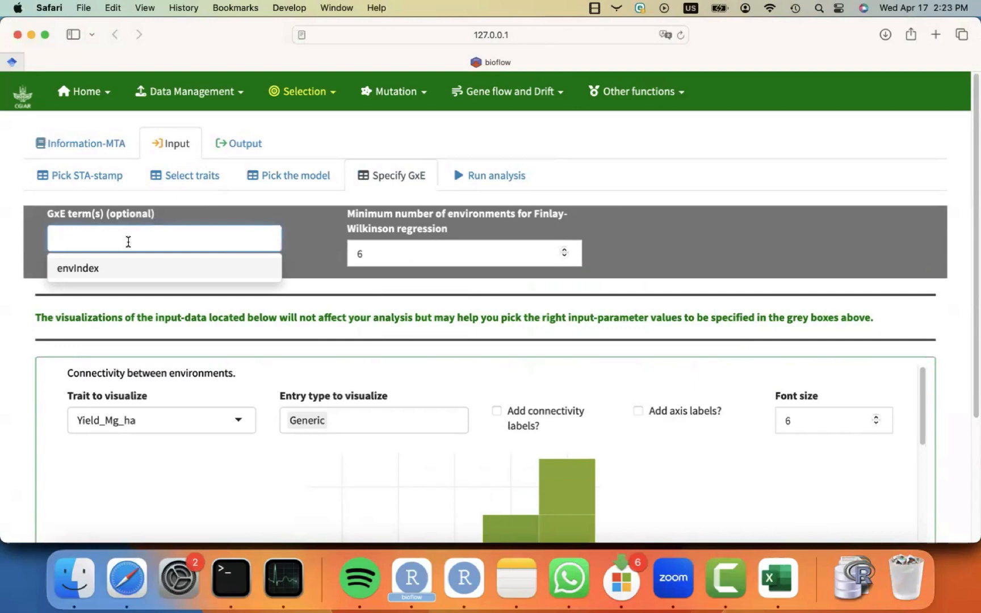
click(115, 276)
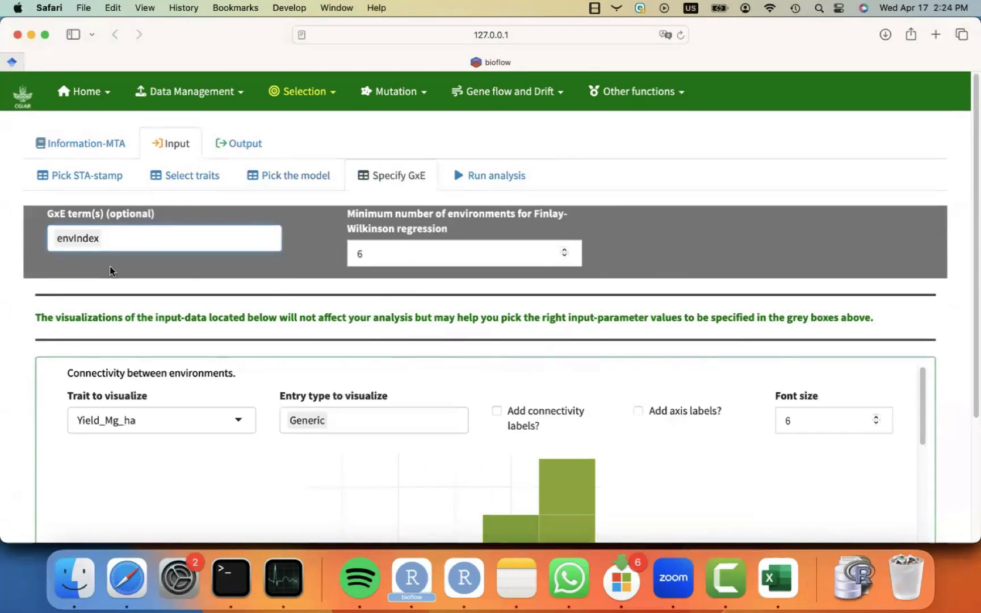
click(190, 92)
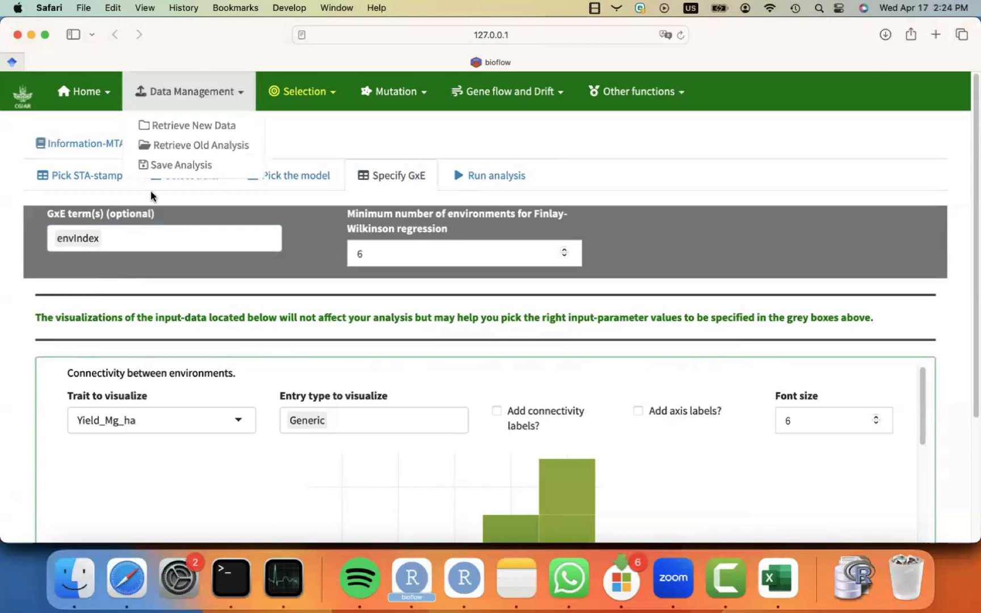
click(41, 257)
click(139, 232)
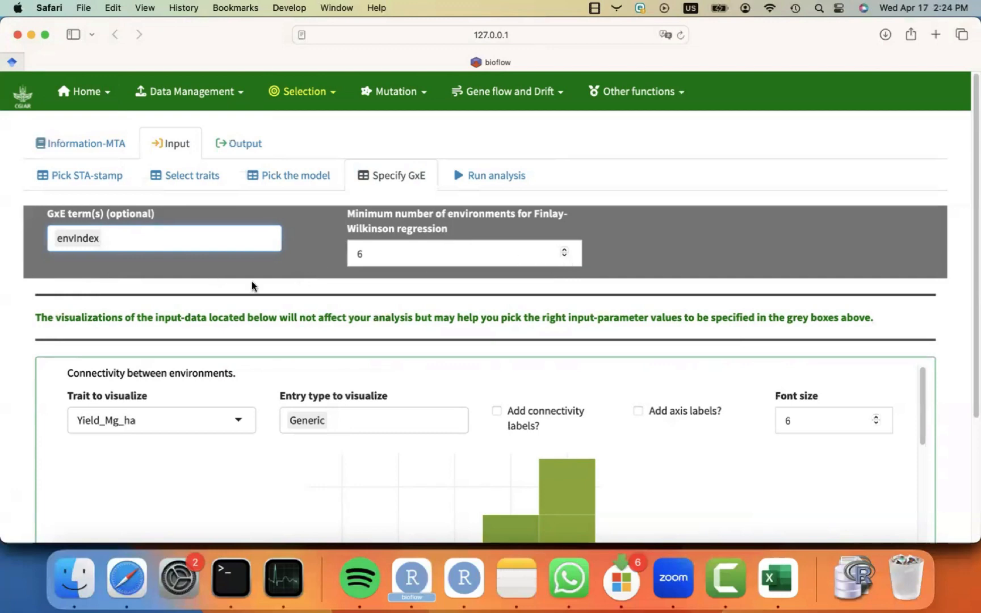
Step: Set the minimum number of environments for Finlay-Wilkinson regression to 3, consulting the chart of connectivity between environments
scroll(5, 386, down, 5)
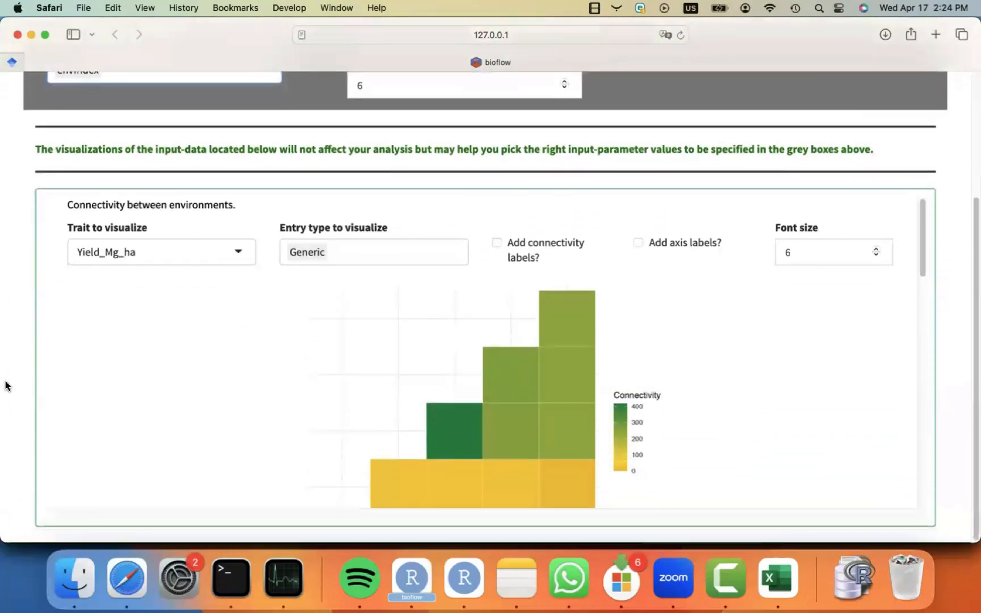
scroll(322, 364, down, 3)
scroll(322, 363, up, 4)
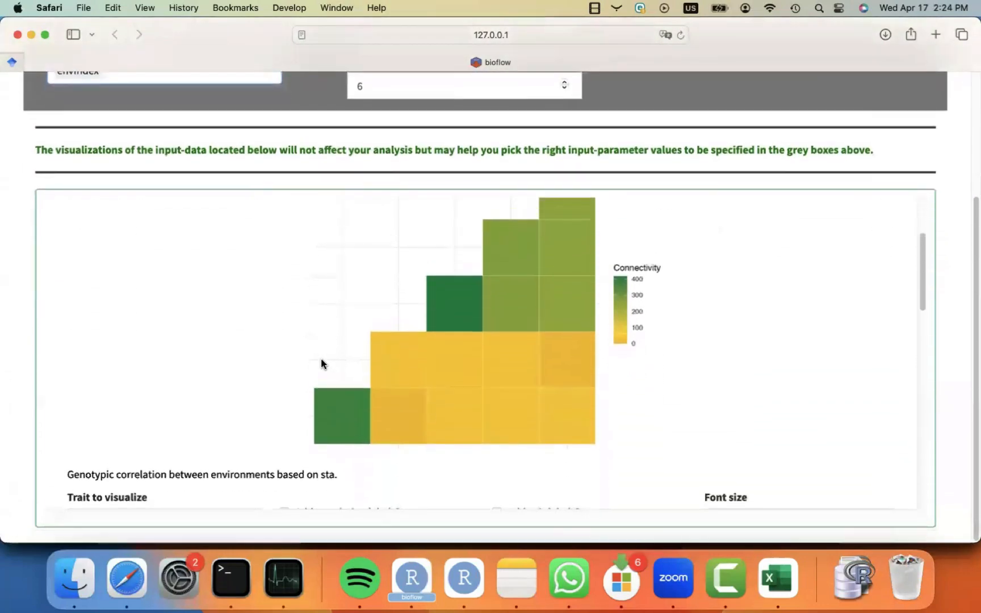
scroll(322, 363, up, 5)
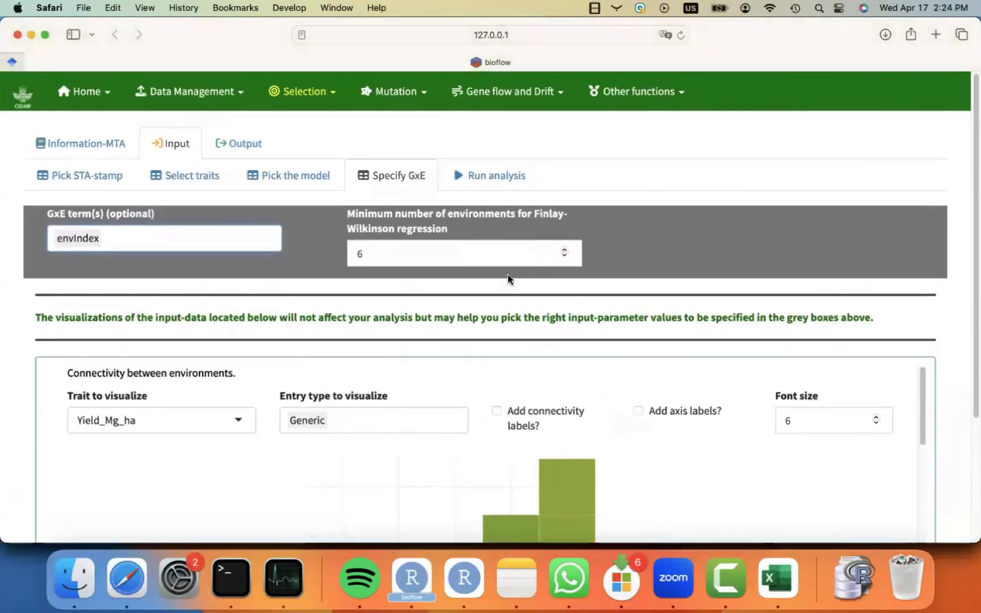
click(563, 257)
click(564, 257)
click(564, 257)
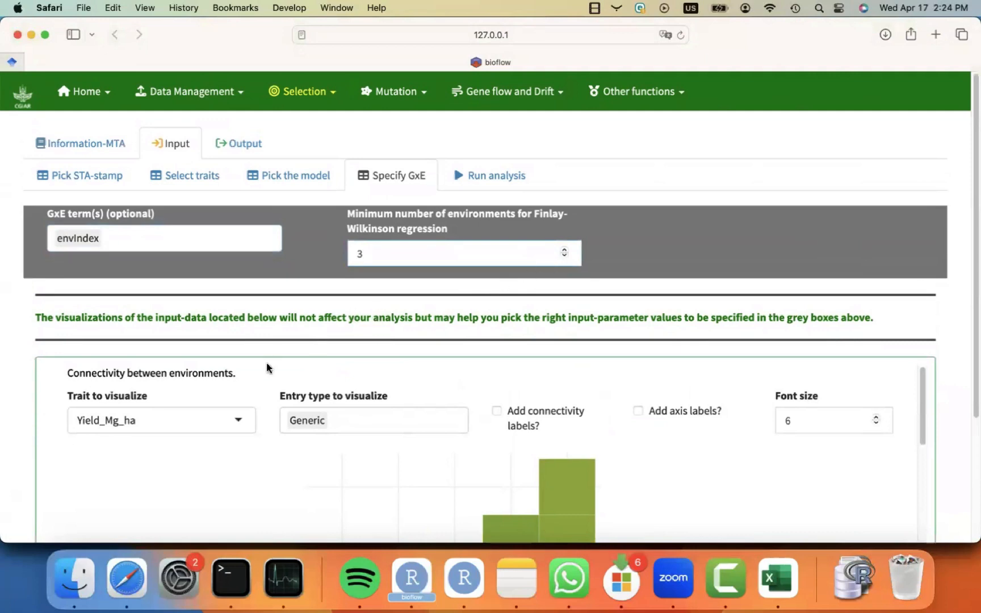
Step: Add correlation labels and axis labels to the genotypic correlation chart for Yield_Mg_ha and examine the correlations between environments
scroll(265, 409, down, 3)
scroll(264, 410, down, 5)
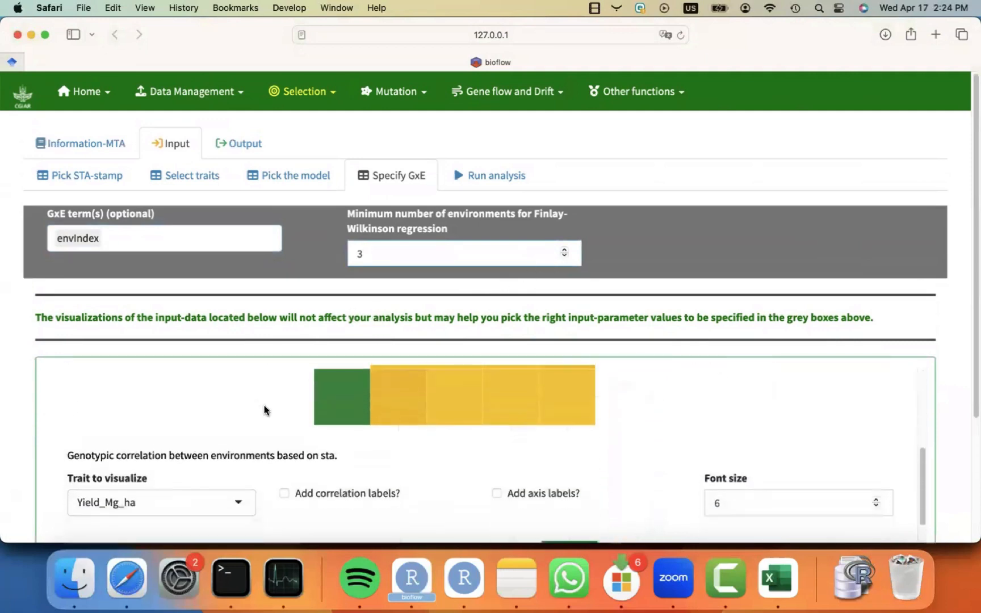
scroll(265, 410, down, 5)
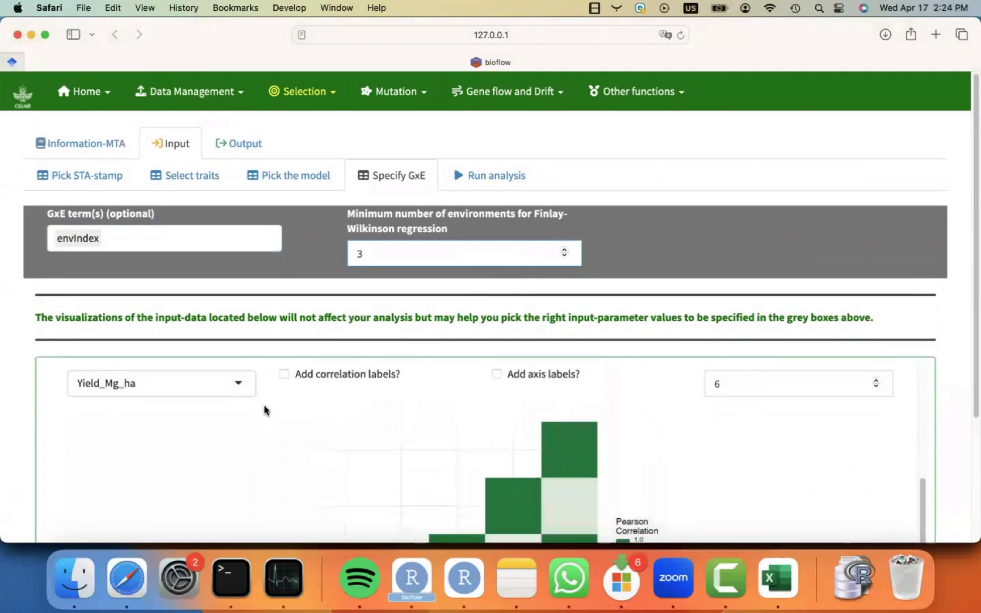
scroll(265, 410, down, 2)
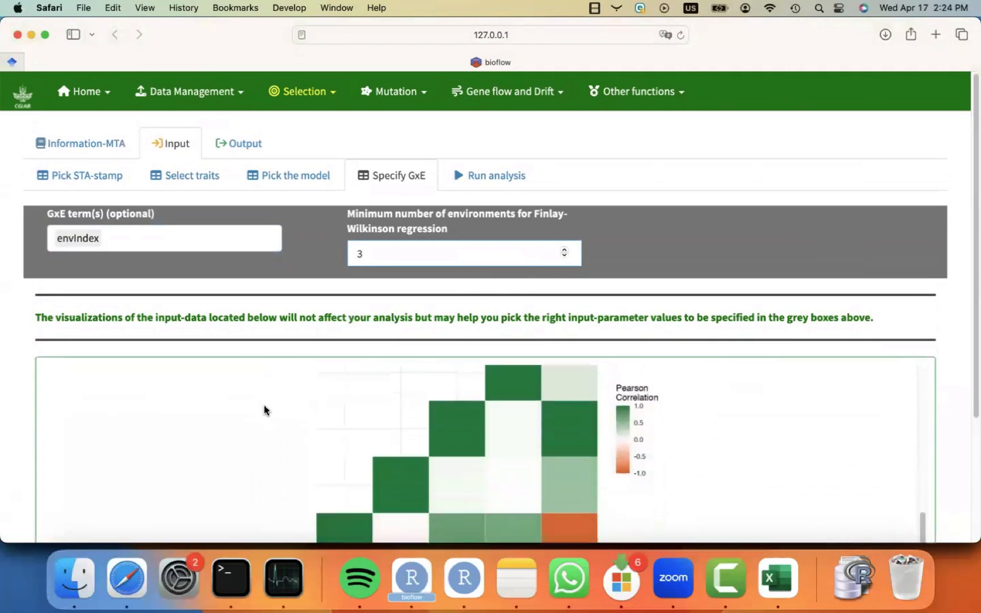
scroll(11, 432, down, 1)
scroll(15, 437, down, 3)
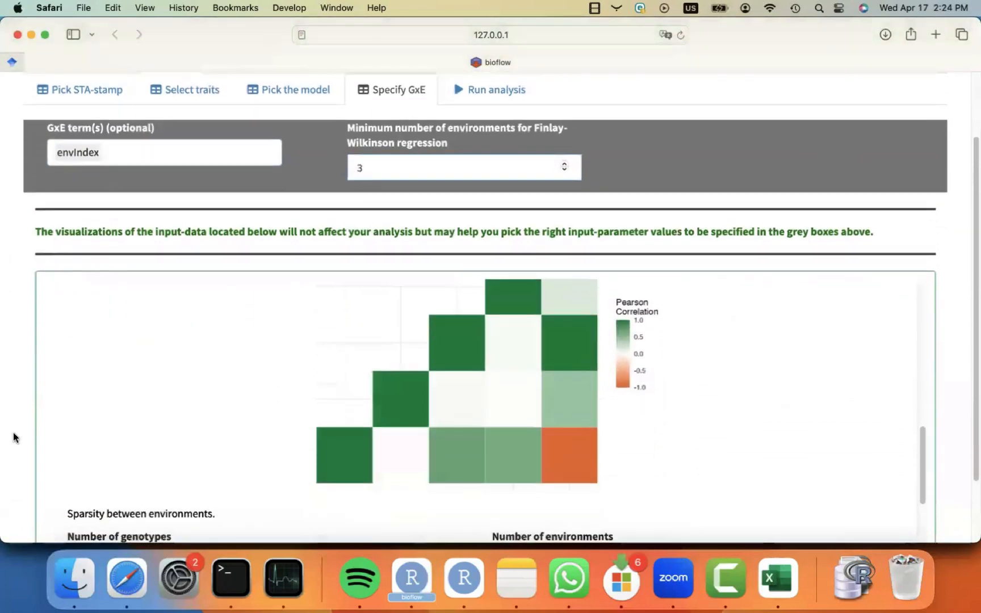
scroll(412, 403, up, 3)
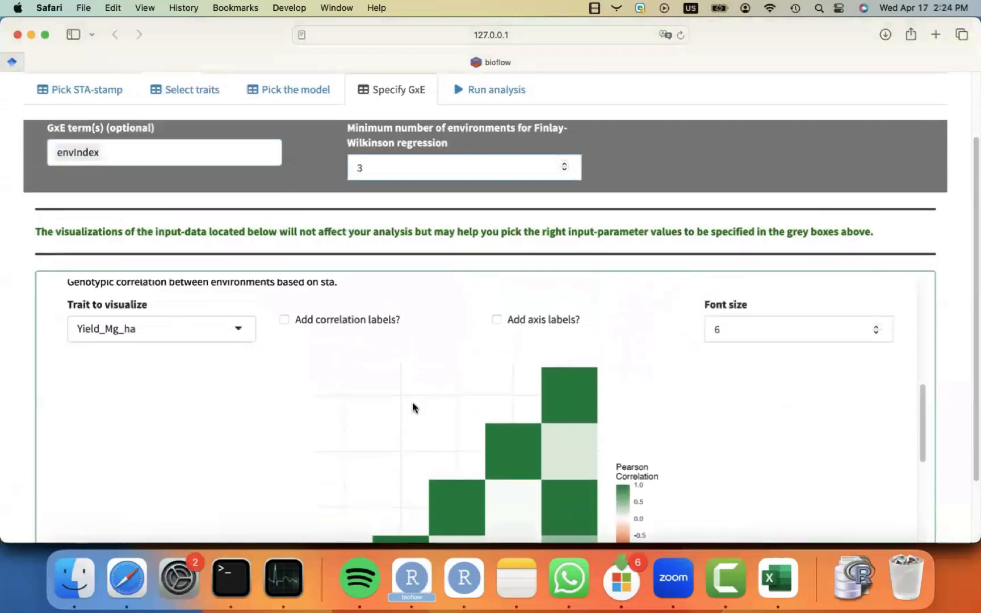
click(285, 308)
click(496, 309)
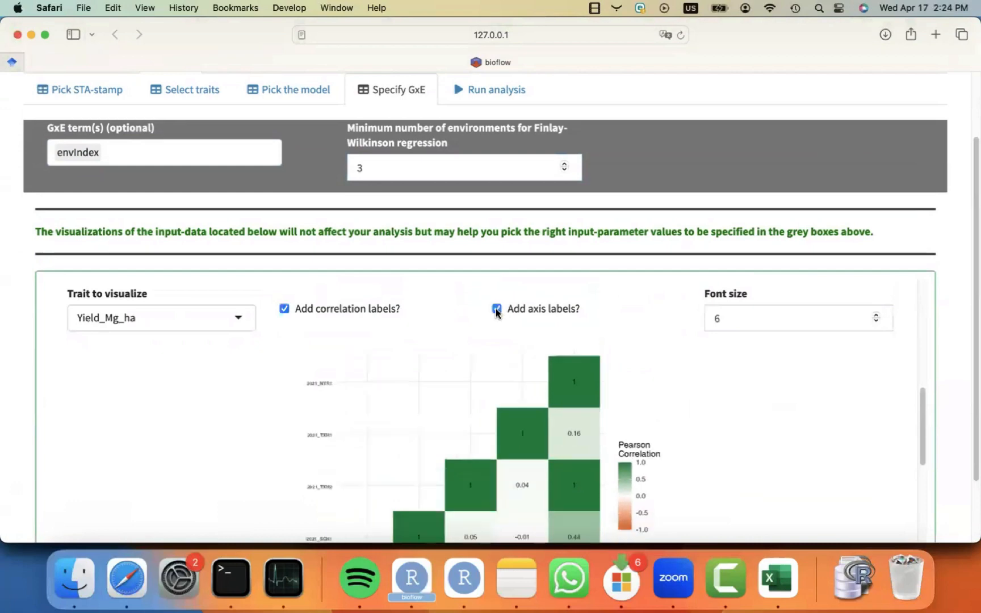
scroll(287, 462, down, 3)
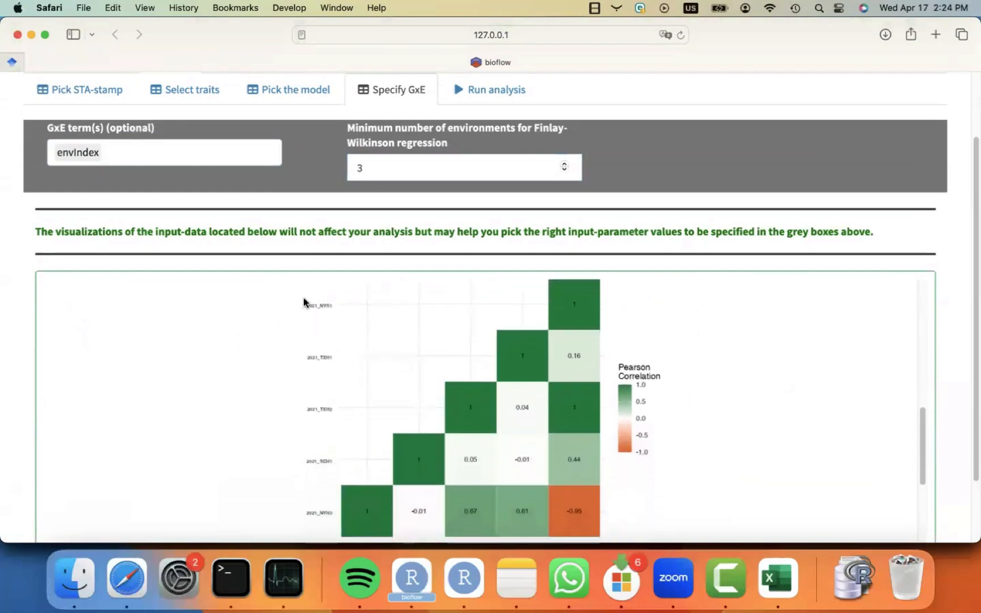
scroll(320, 463, down, 2)
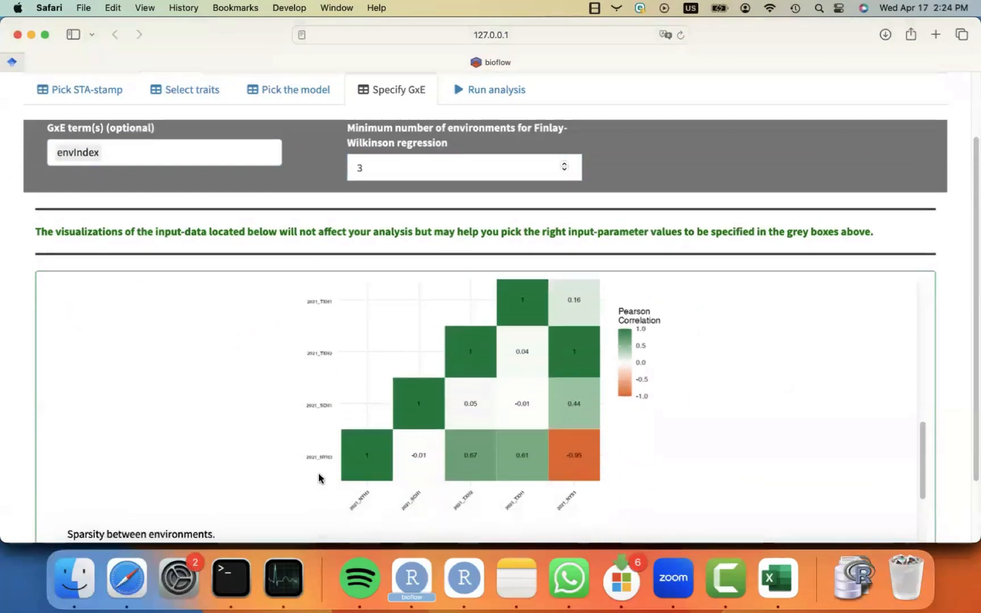
Step: Set the minimum number of environments for Finlay-Wilkinson regression to 4 and consult the plot of sparsity between environments
click(565, 164)
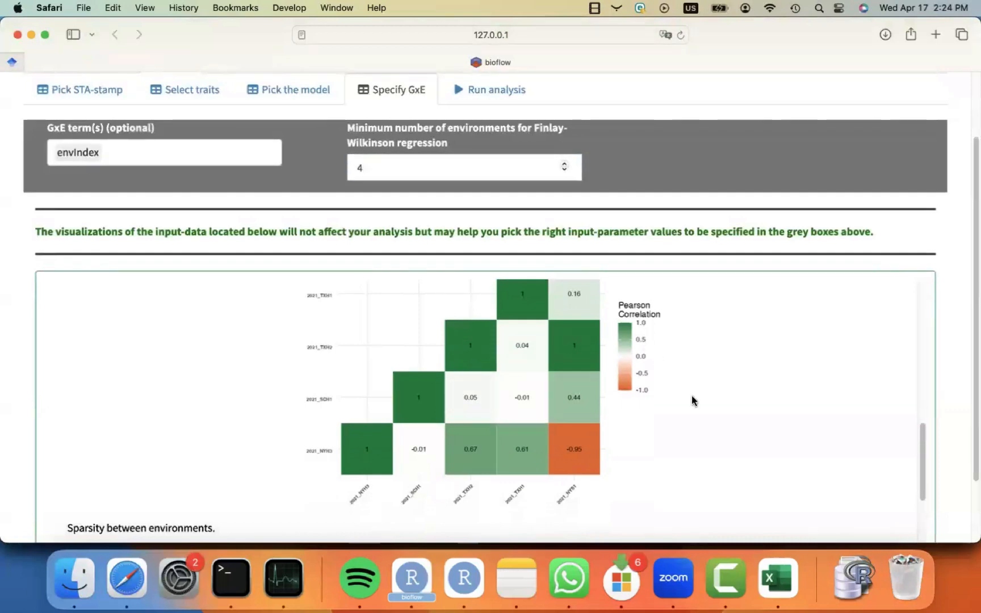
scroll(692, 400, down, 3)
scroll(692, 400, down, 3)
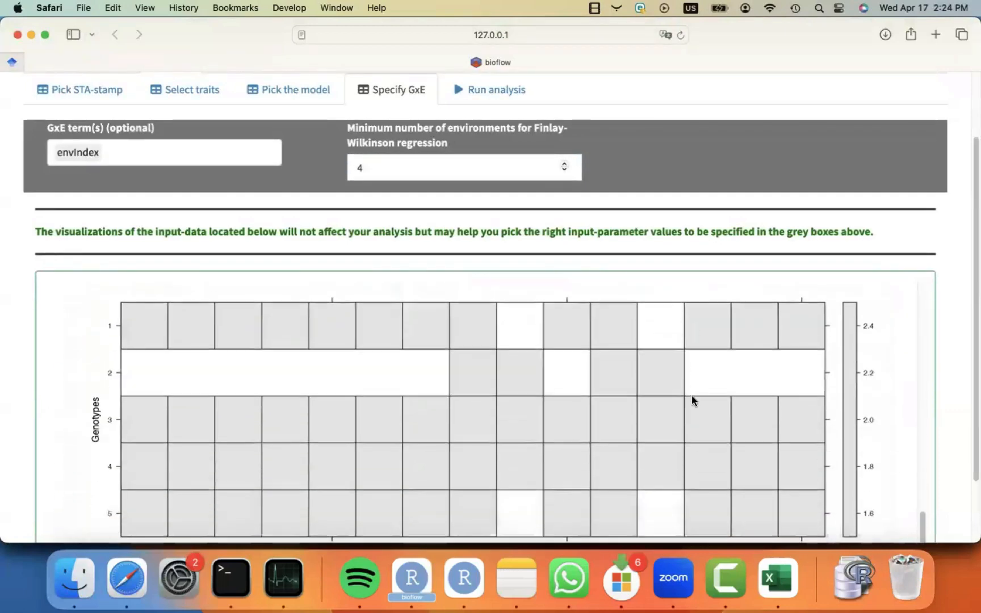
Step: Add connectivity labels and axis labels to the chart of connectivity between environments for Yield_Mg_ha
scroll(692, 400, up, 10)
scroll(691, 400, up, 5)
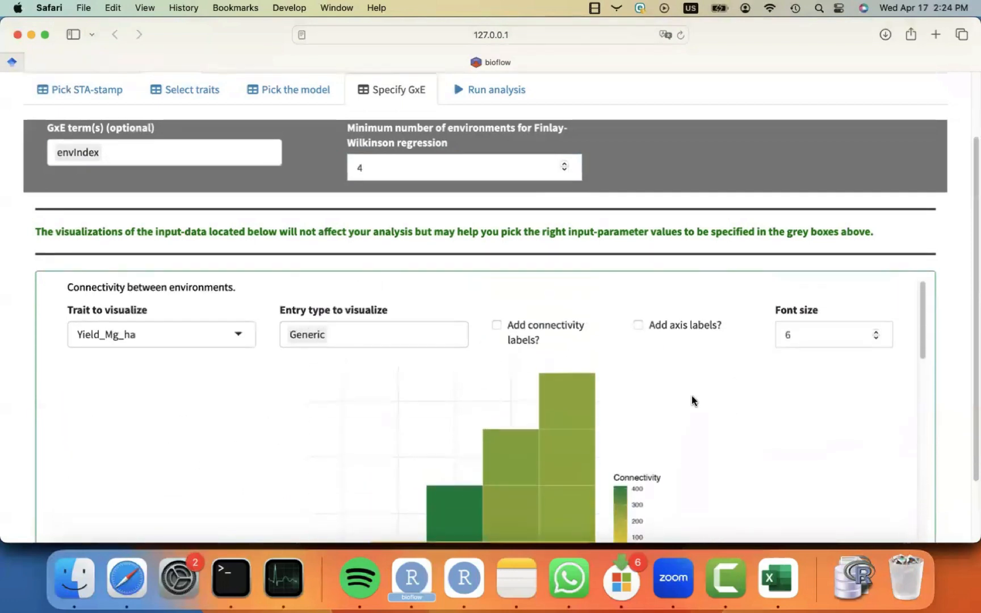
click(497, 325)
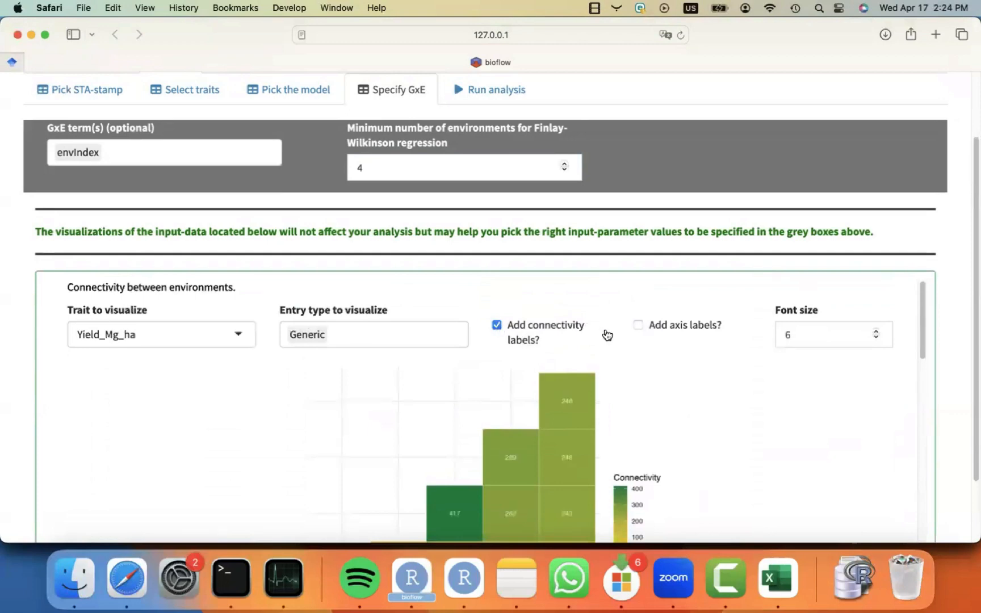
click(637, 327)
scroll(641, 405, down, 3)
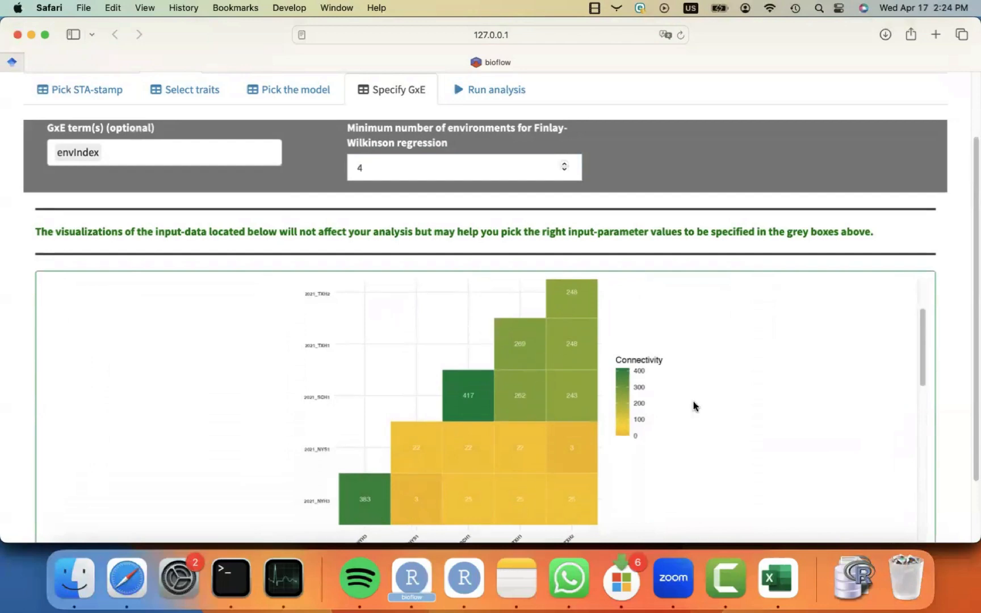
Step: Examine the labelled connectivity chart, comparing the number of genotypes shared between each pair of environments
scroll(693, 402, up, 1)
scroll(693, 401, down, 1)
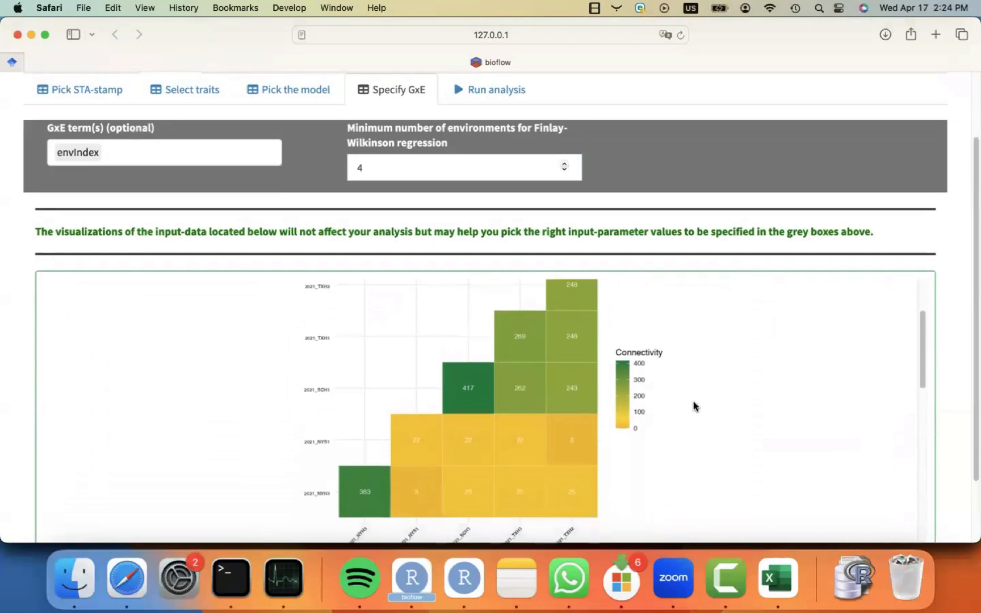
scroll(585, 356, up, 1)
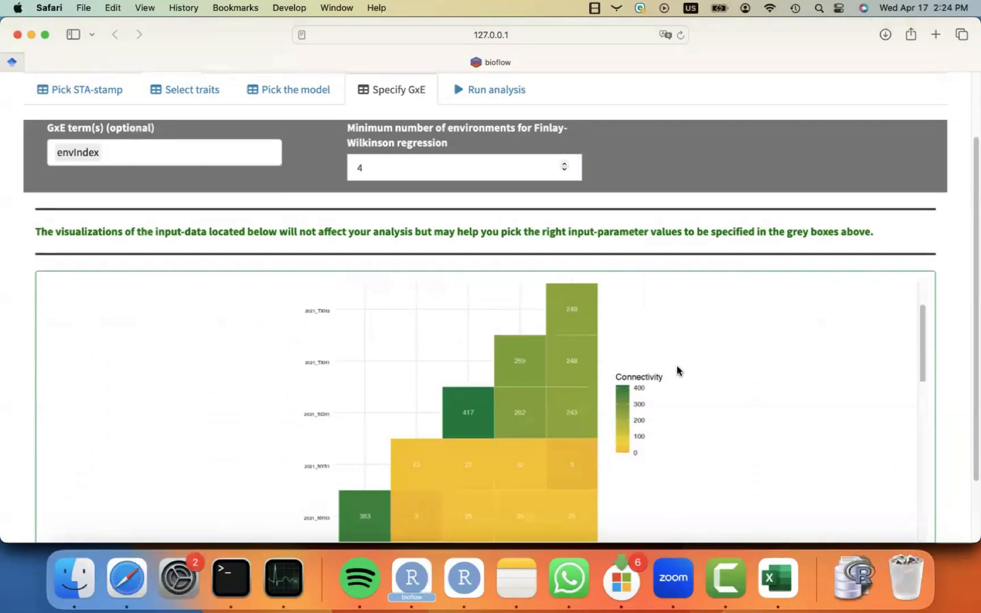
scroll(677, 370, down, 1)
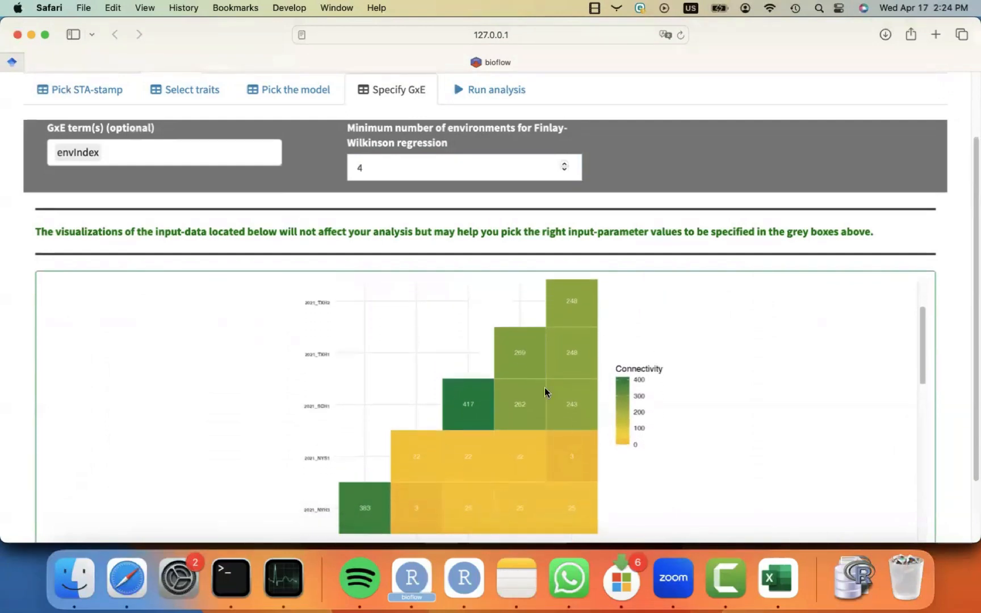
scroll(656, 406, up, 2)
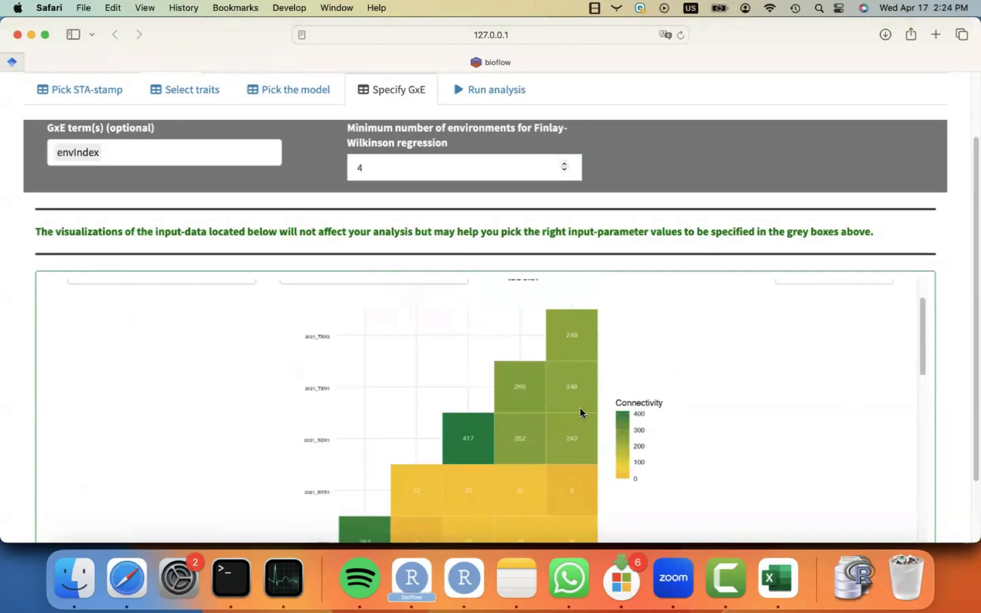
scroll(682, 438, down, 4)
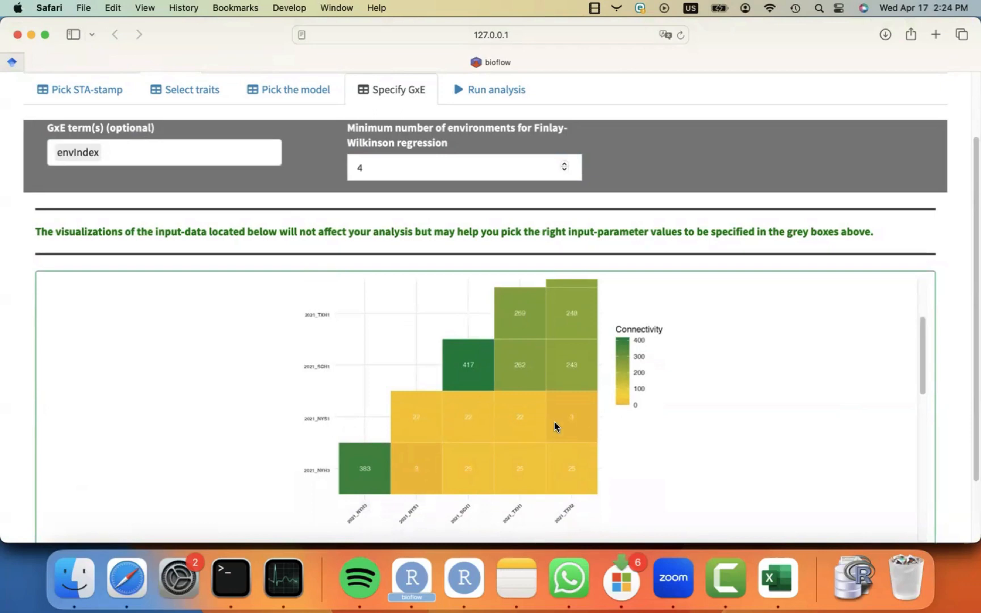
scroll(701, 440, down, 1)
scroll(701, 440, up, 5)
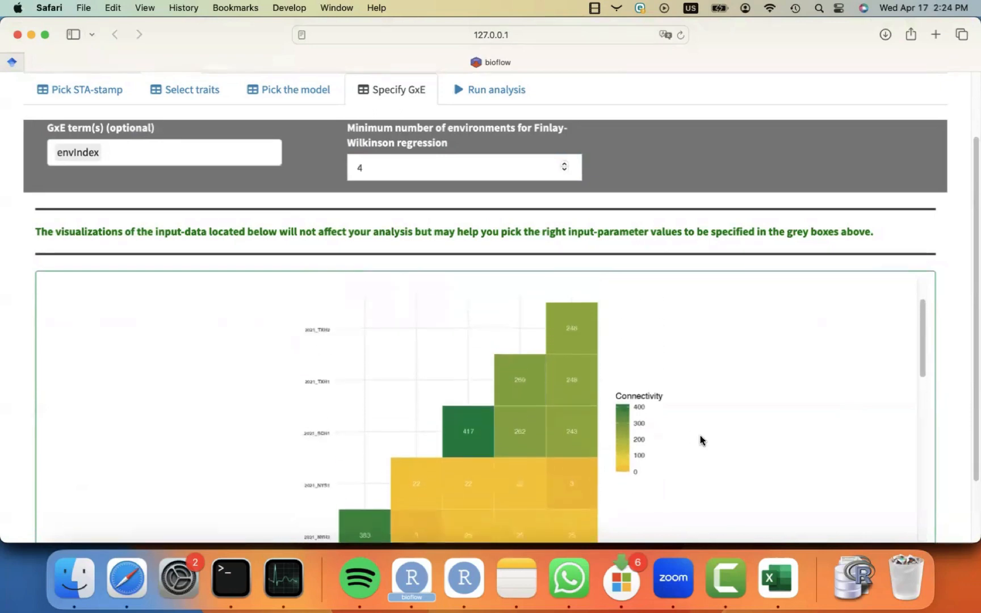
scroll(700, 440, up, 3)
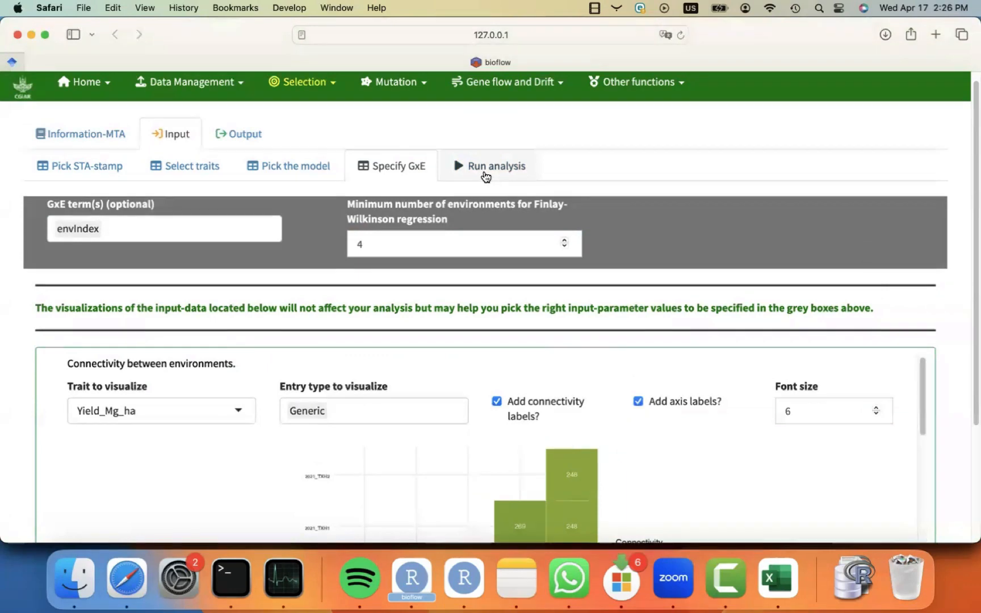
Step: Open the optional fields to exclude for the analysis run and set Grain_Moisture to 0 for environment 2021_NYS1
click(485, 174)
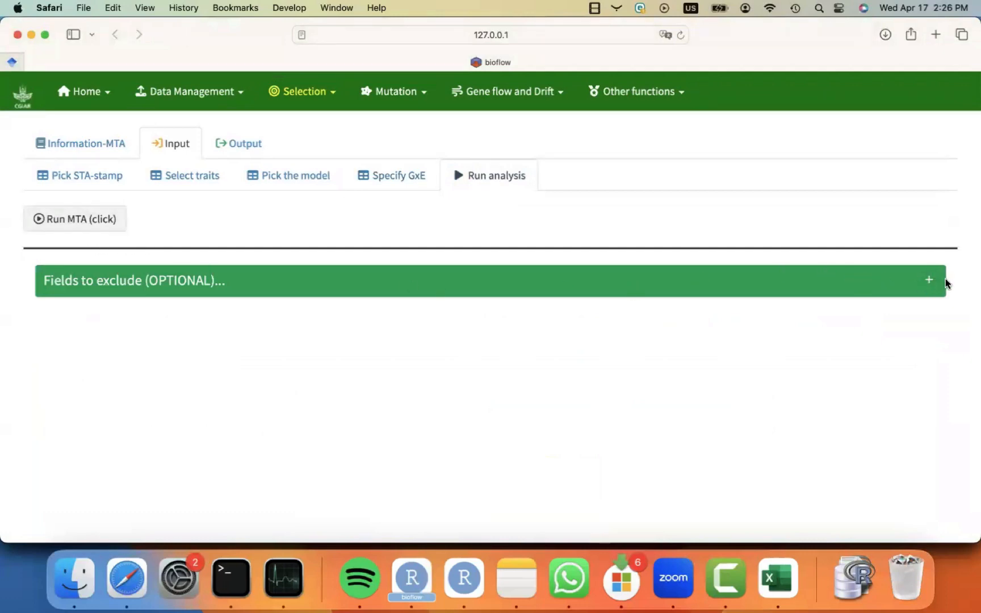
click(930, 282)
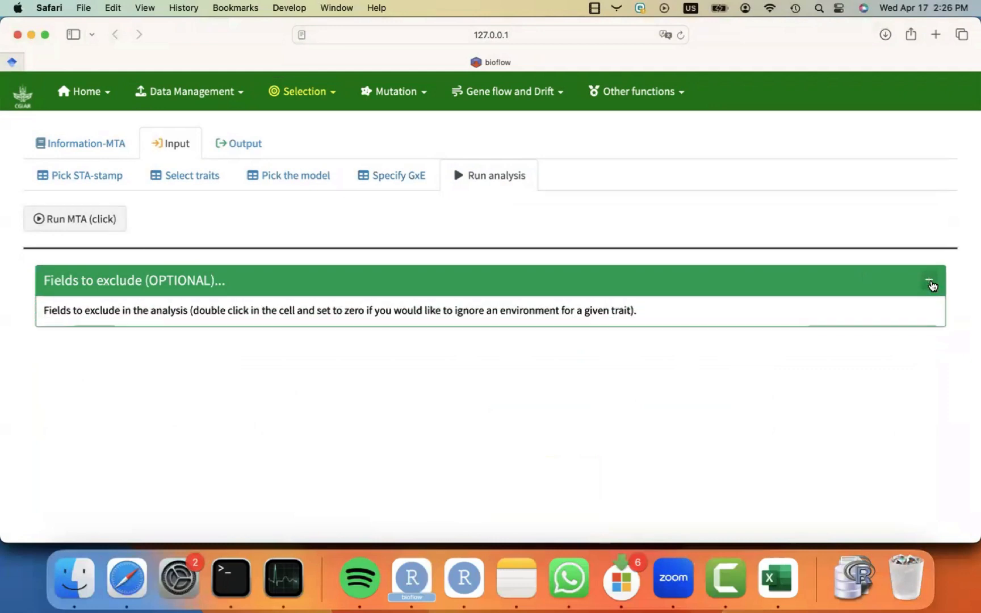
scroll(621, 366, down, 2)
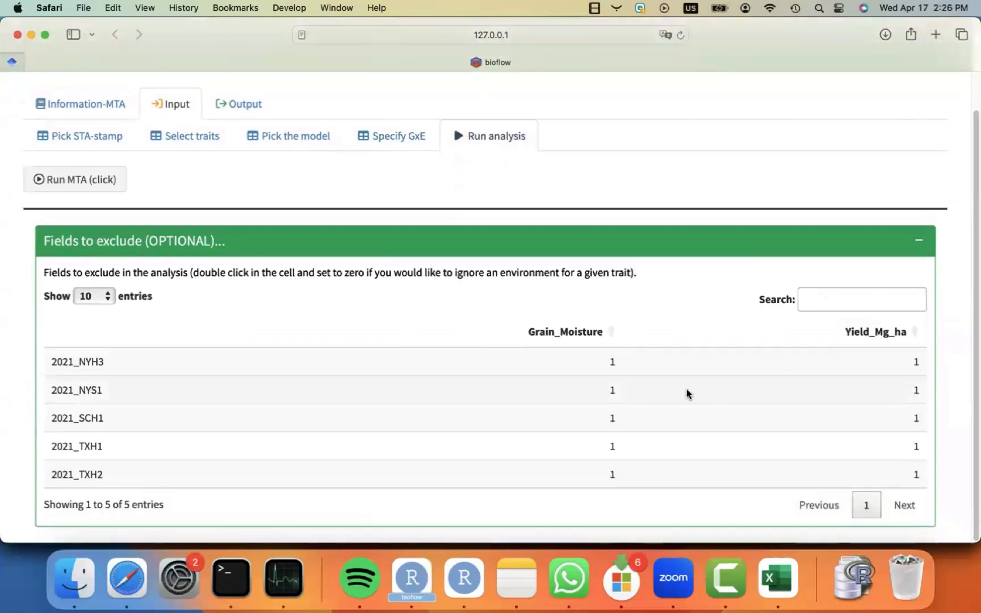
double_click(614, 391)
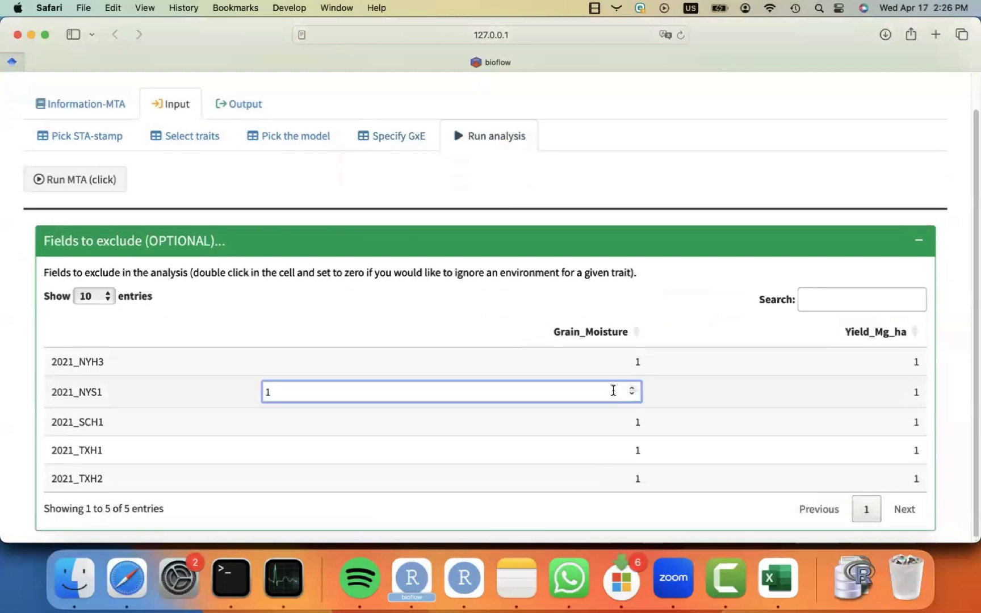
key(BackSpace)
text(0)
Step: Set Yield_Mg_ha to 0 for environment 2021_NYS1 in the exclusion table and collapse the table
double_click(914, 394)
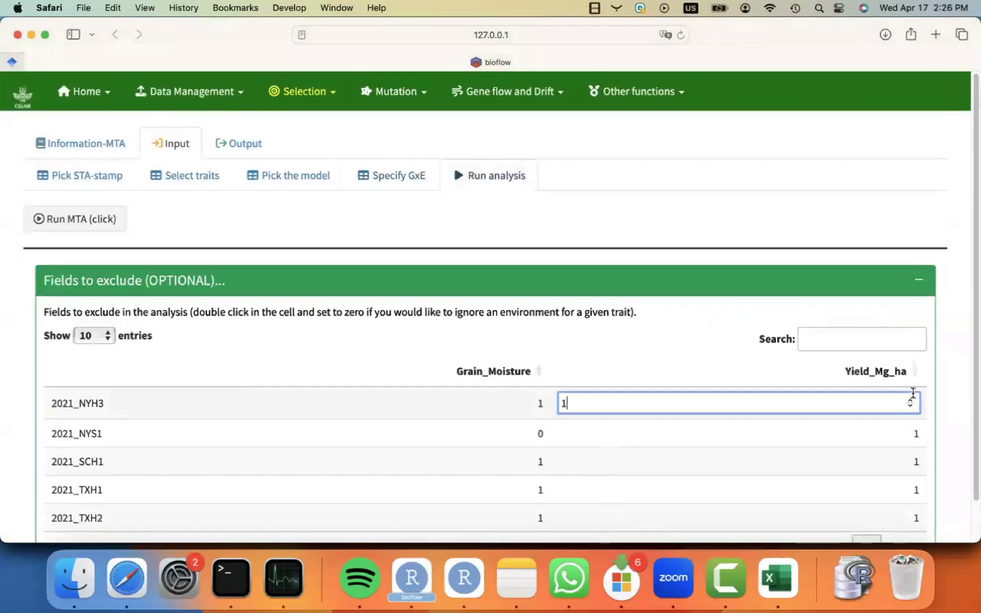
double_click(915, 430)
key(BackSpace)
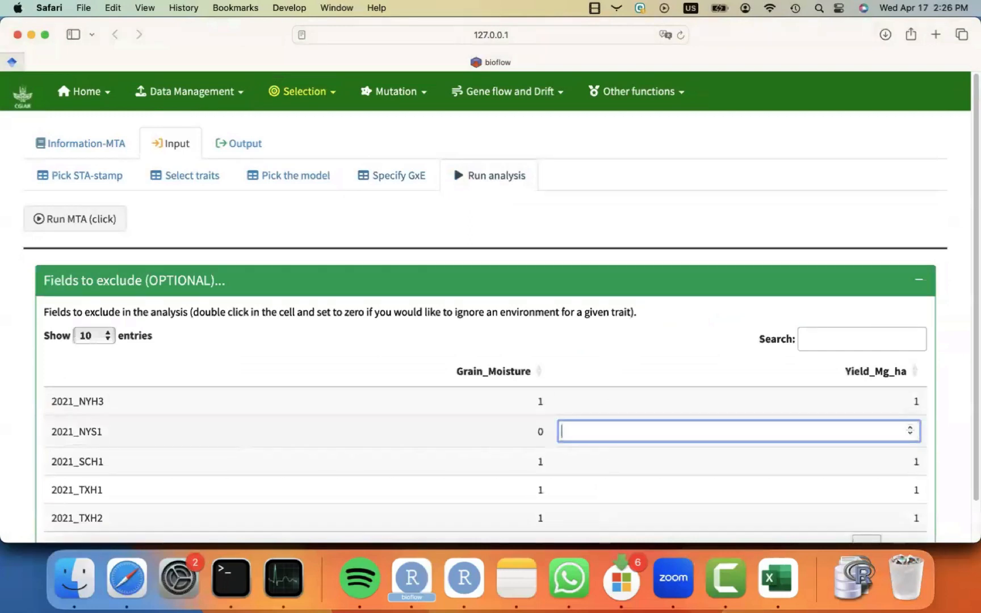
key(Return)
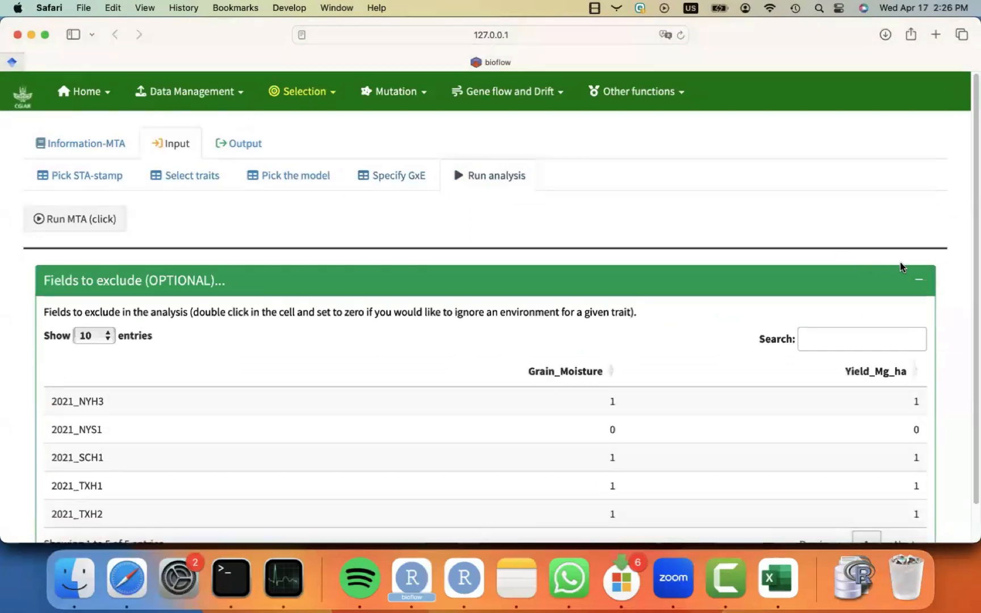
click(918, 281)
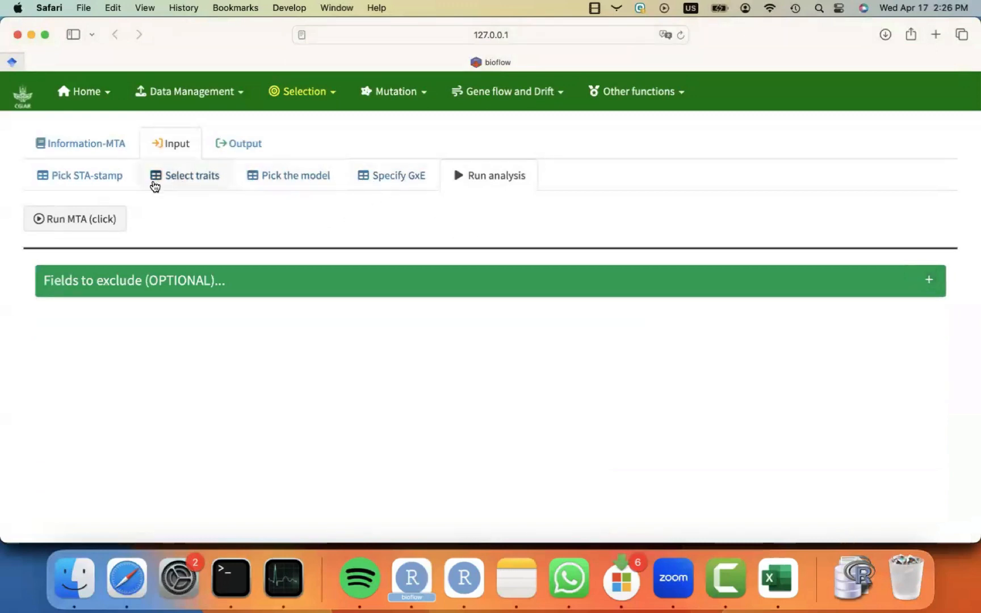
Step: Review the selected traits, STA version and model with its additional settings, and return to the run page
click(176, 177)
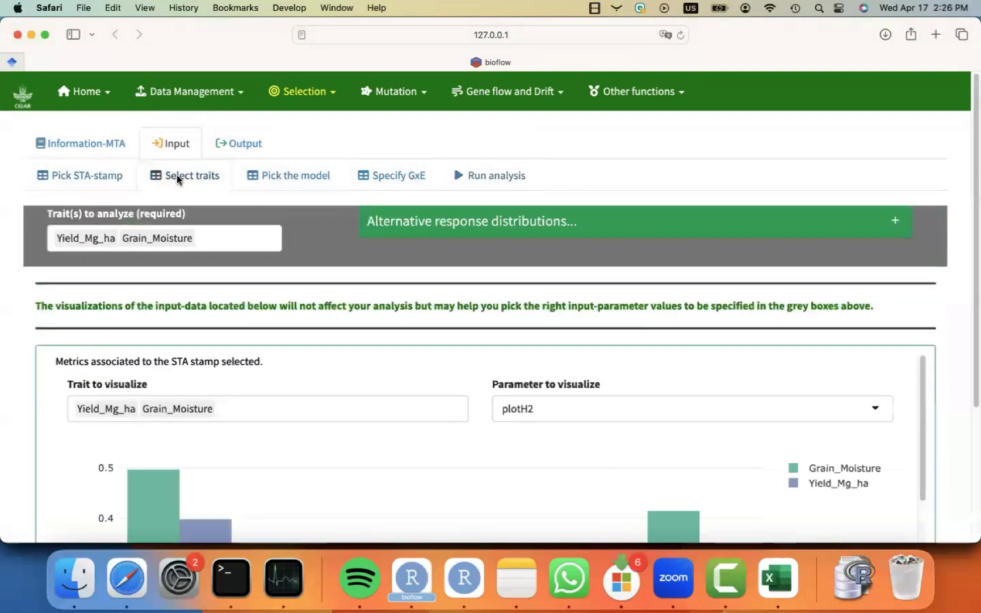
click(100, 175)
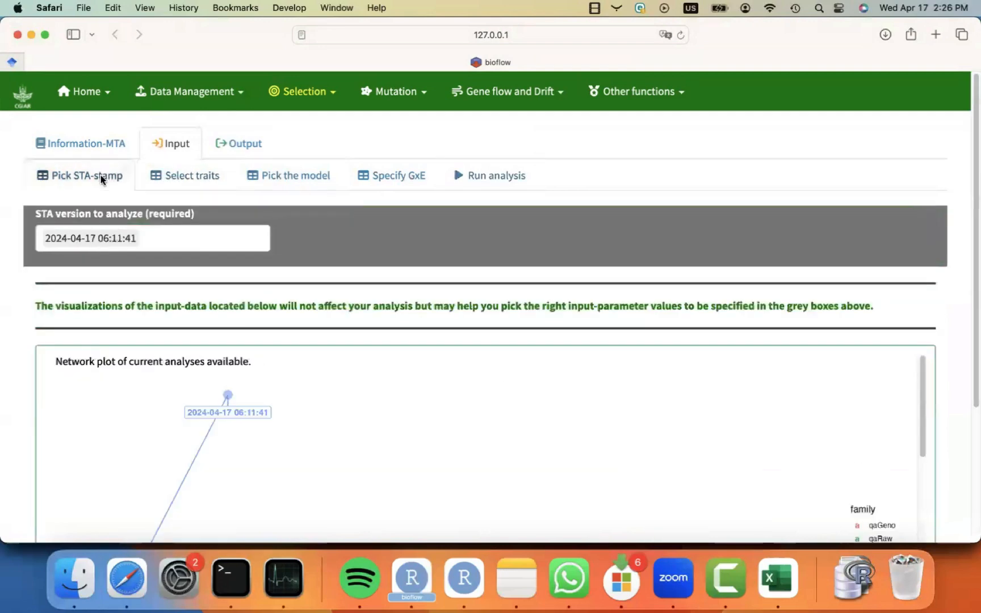
click(281, 183)
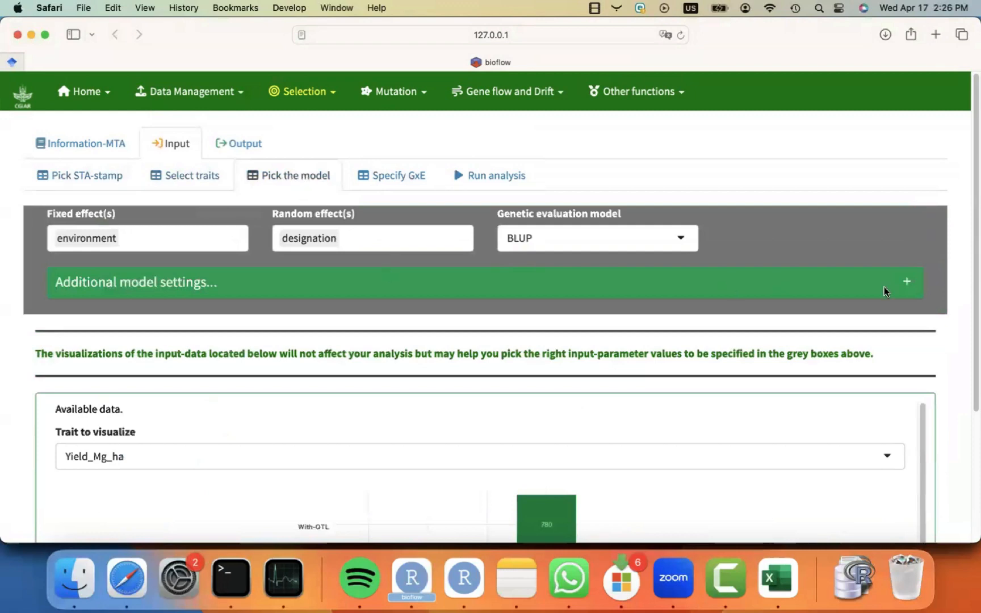
click(906, 286)
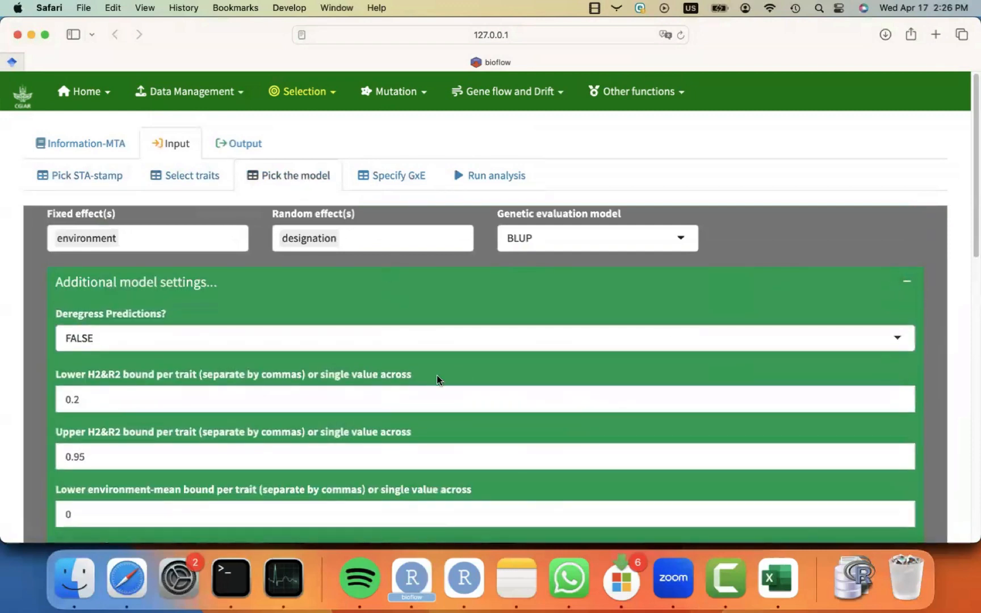
scroll(437, 375, down, 1)
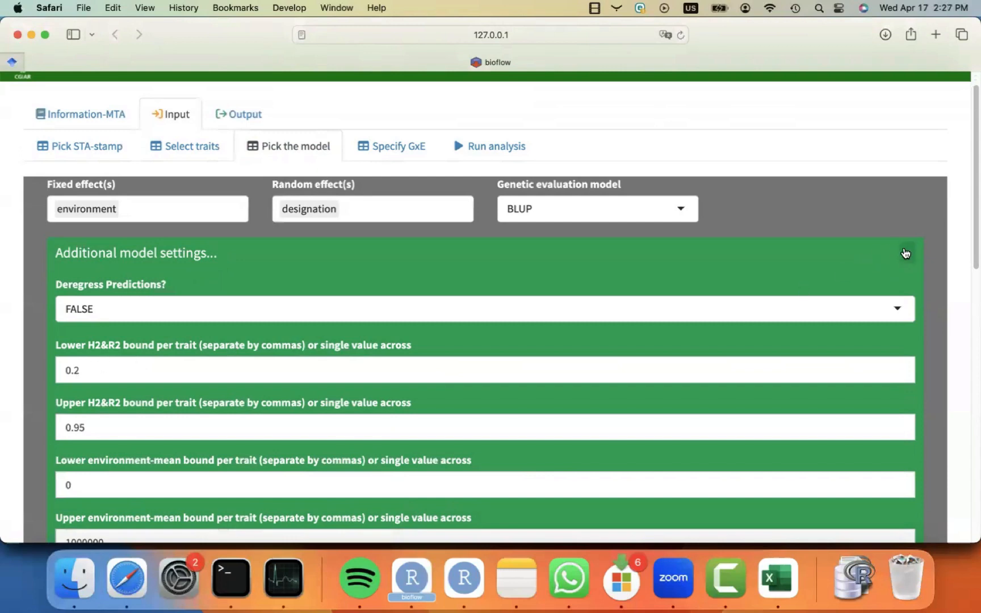
click(906, 252)
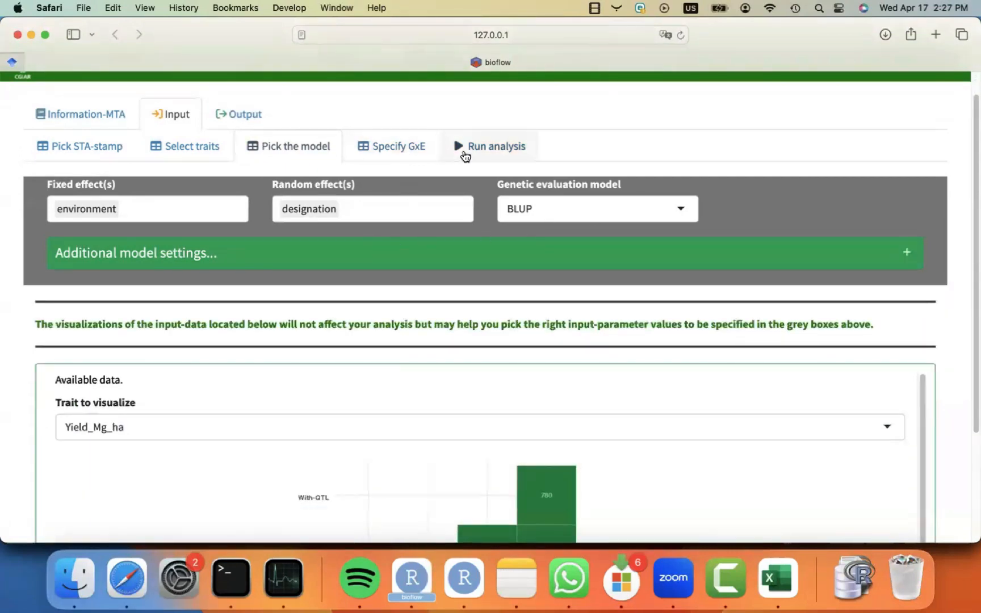
click(488, 148)
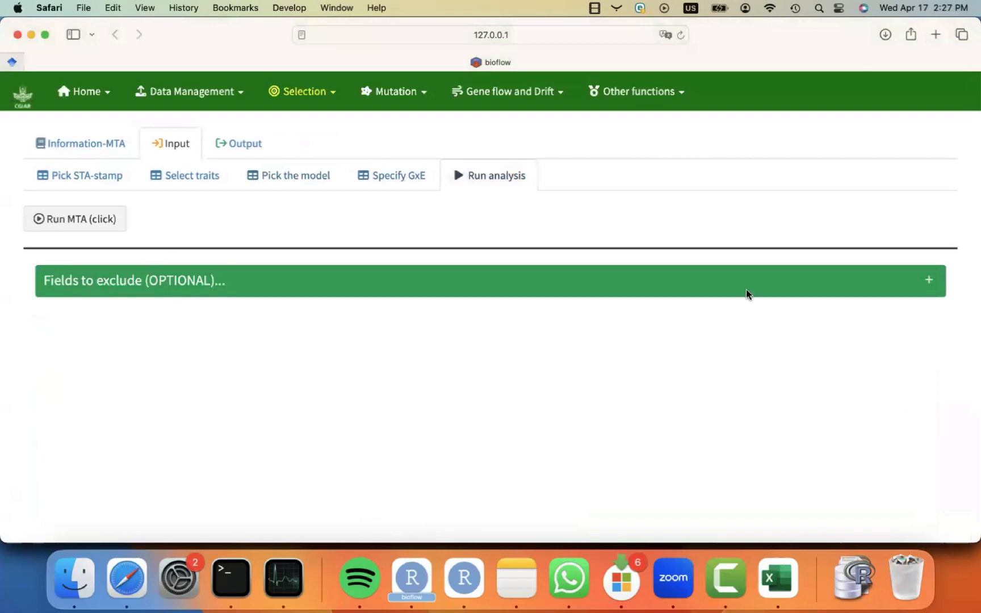
Step: Check the optional table of fields to exclude, collapse it, and run the multi-trial analysis
click(924, 278)
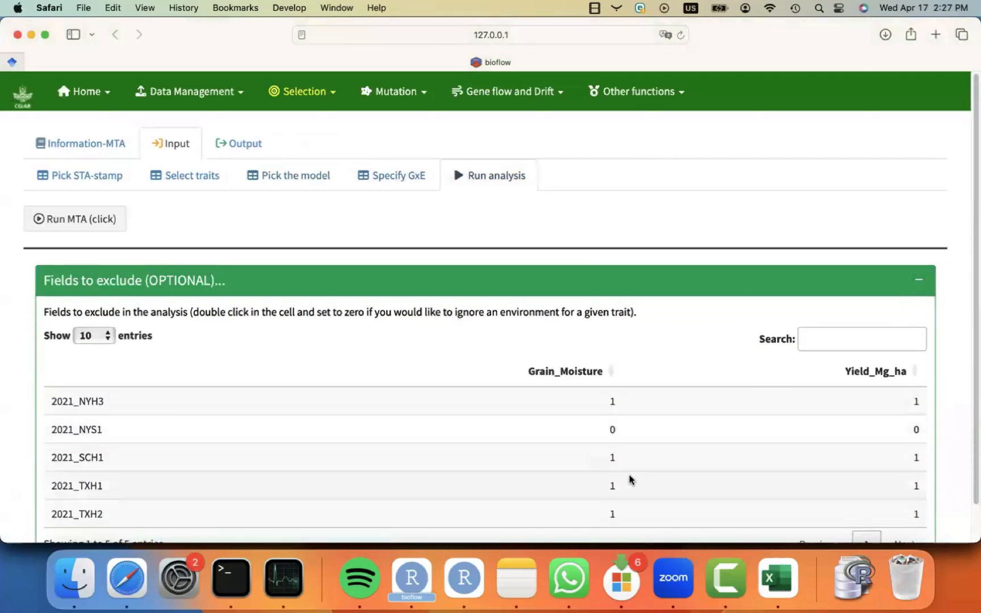
click(920, 282)
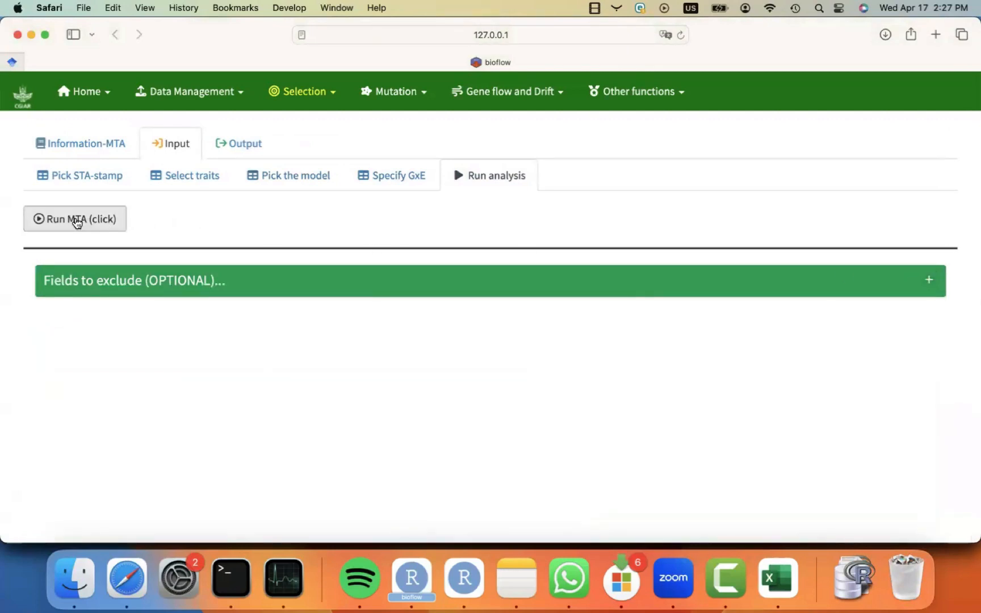
click(77, 221)
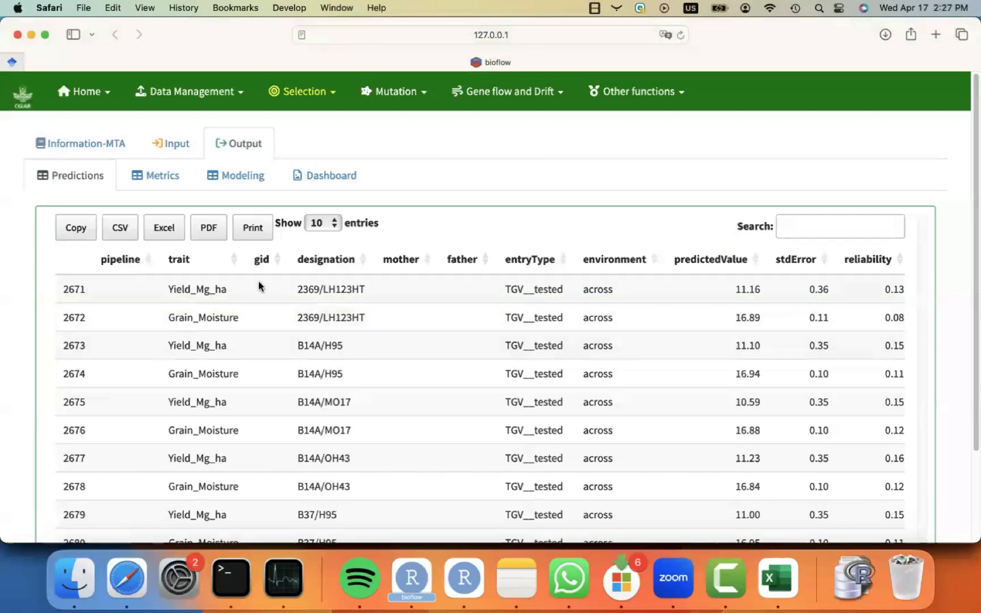
Step: Review the metrics and modeling tables of the multi-trial results, checking parameters, formulas and included environments per trait
click(153, 178)
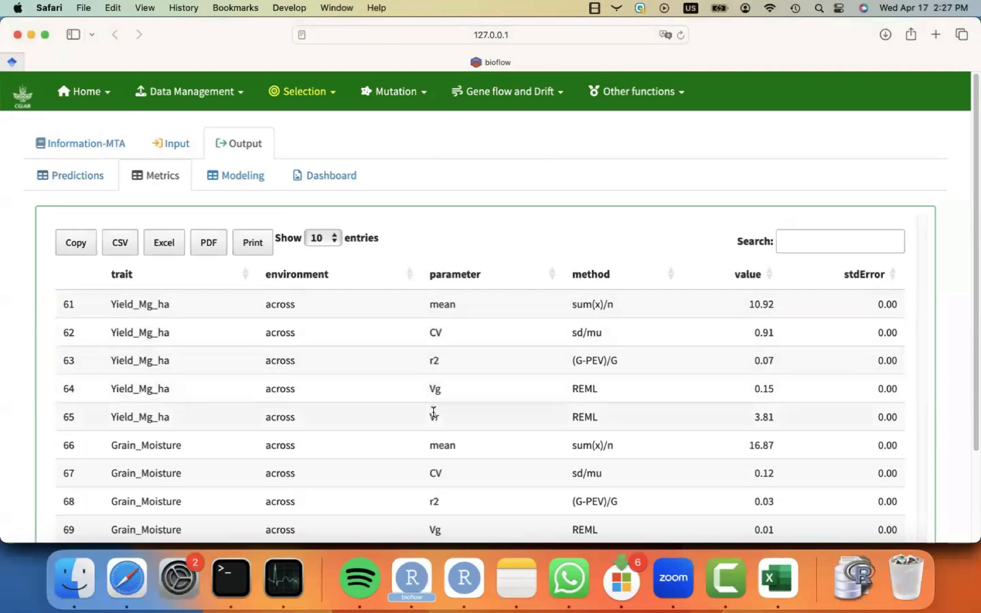
scroll(433, 435, down, 1)
scroll(434, 434, up, 1)
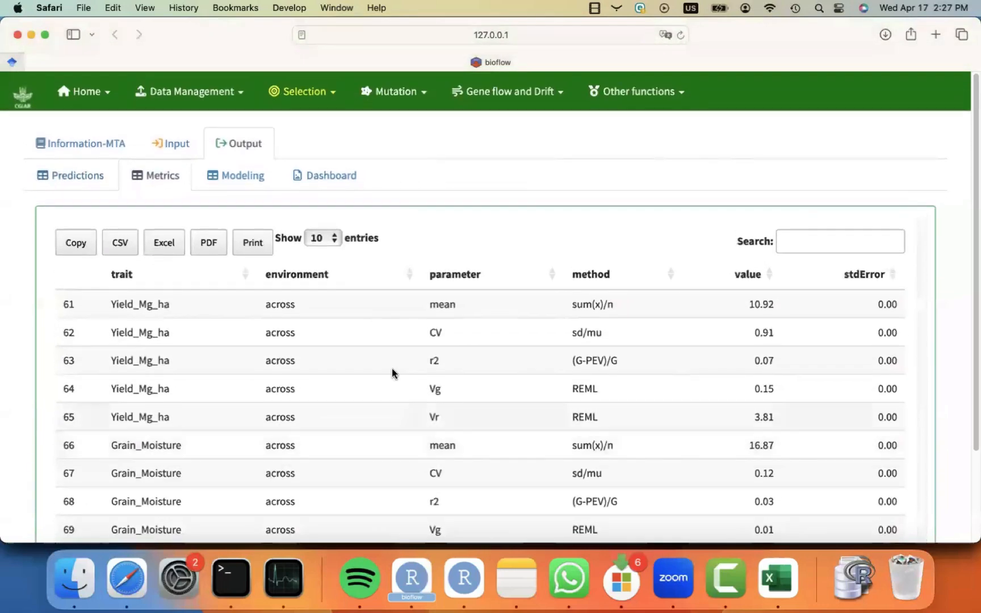
click(250, 185)
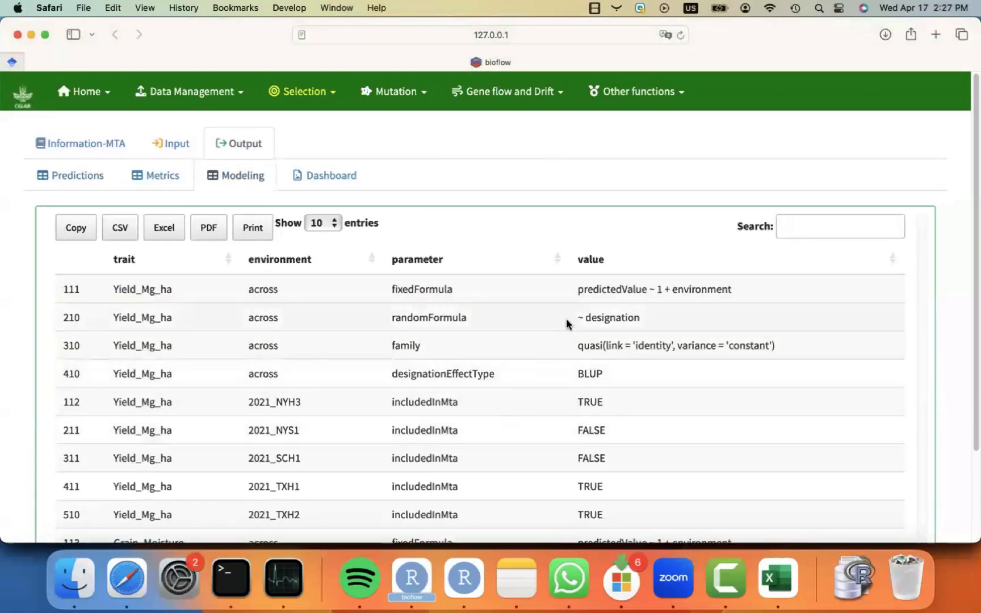
scroll(517, 473, down, 4)
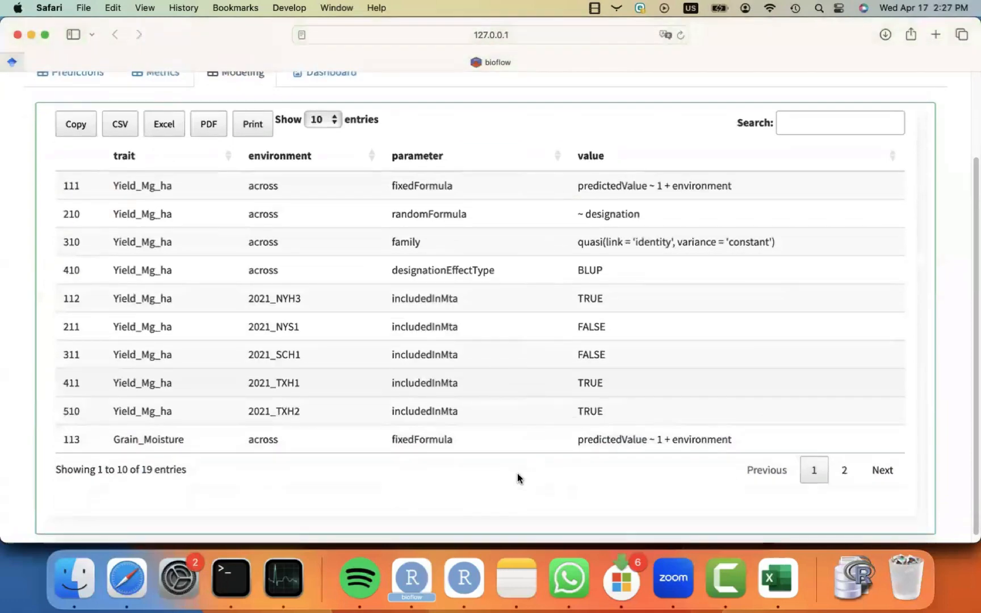
scroll(517, 473, up, 4)
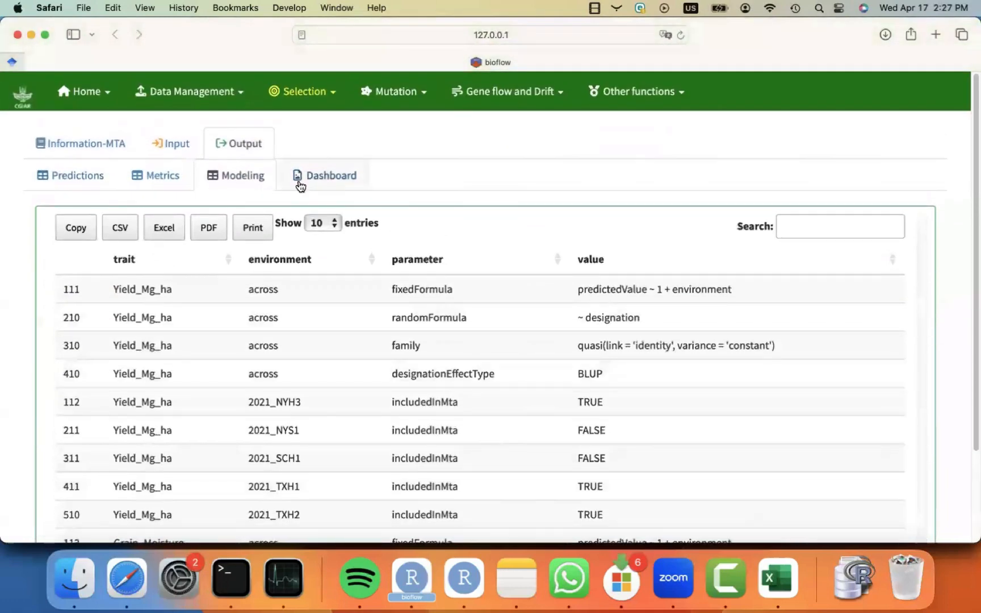
Step: Examine the results dashboard's Yield_Mg_ha boxplot by environment and the heatmap of connectivity between environments
click(327, 178)
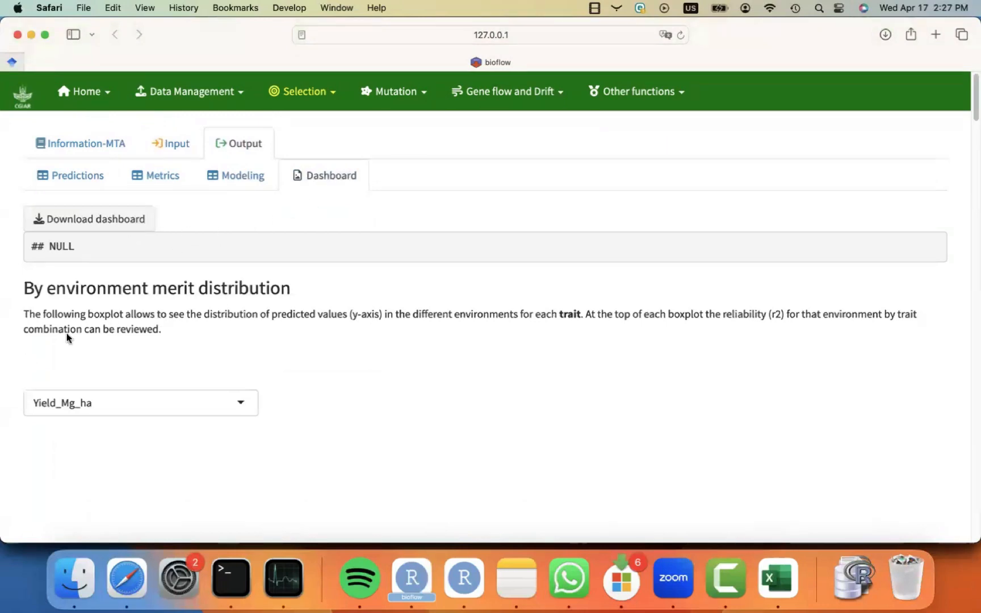
scroll(18, 344, down, 4)
scroll(18, 344, down, 5)
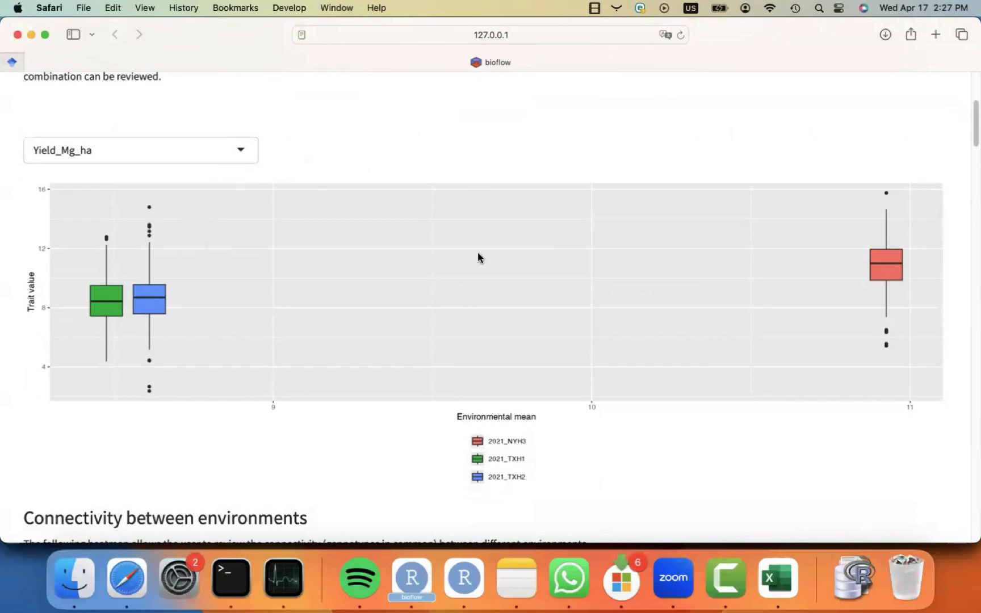
scroll(312, 458, down, 3)
scroll(313, 459, down, 4)
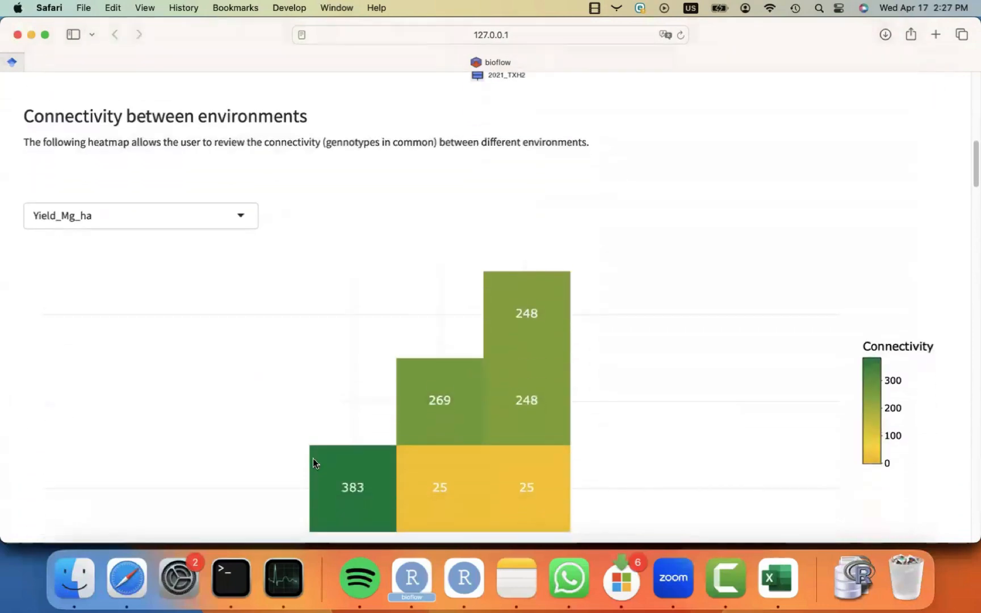
mouse_move(501, 399)
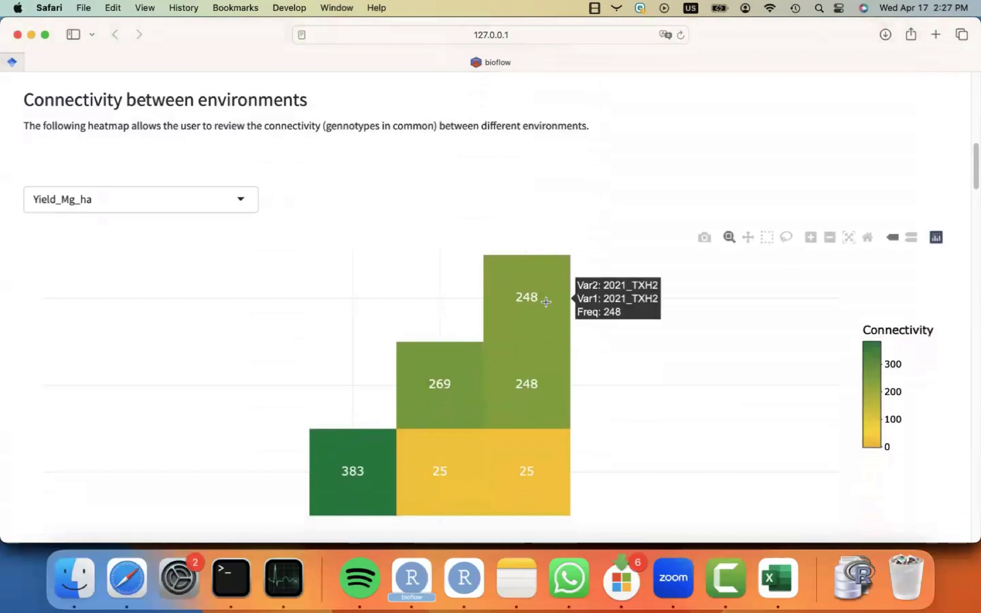
Step: Examine the Yield_Mg_ha genetic correlations between environments and the biplot of genotype performance in the dashboard
scroll(204, 445, down, 4)
scroll(204, 445, down, 3)
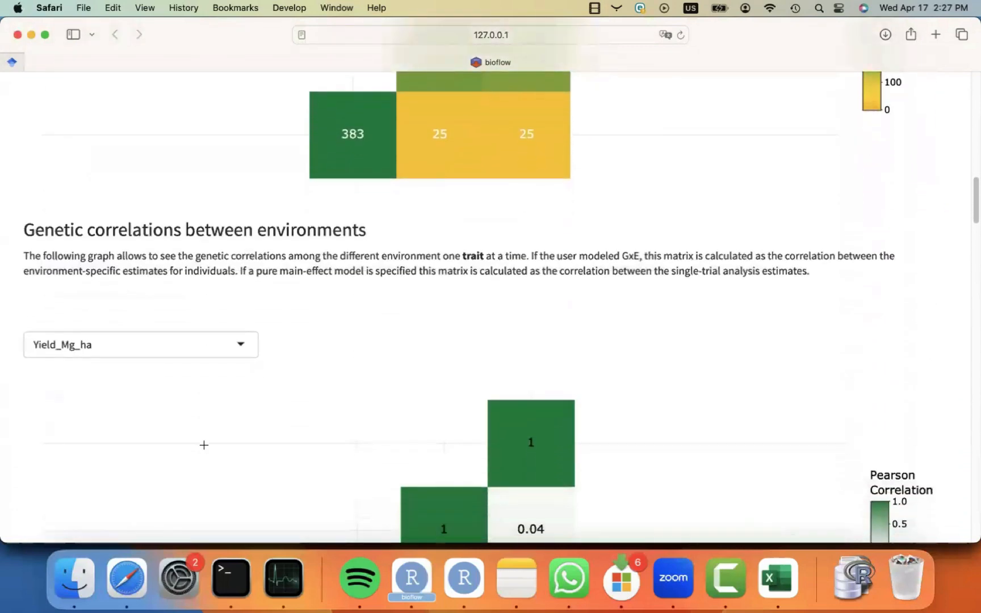
scroll(362, 258, down, 2)
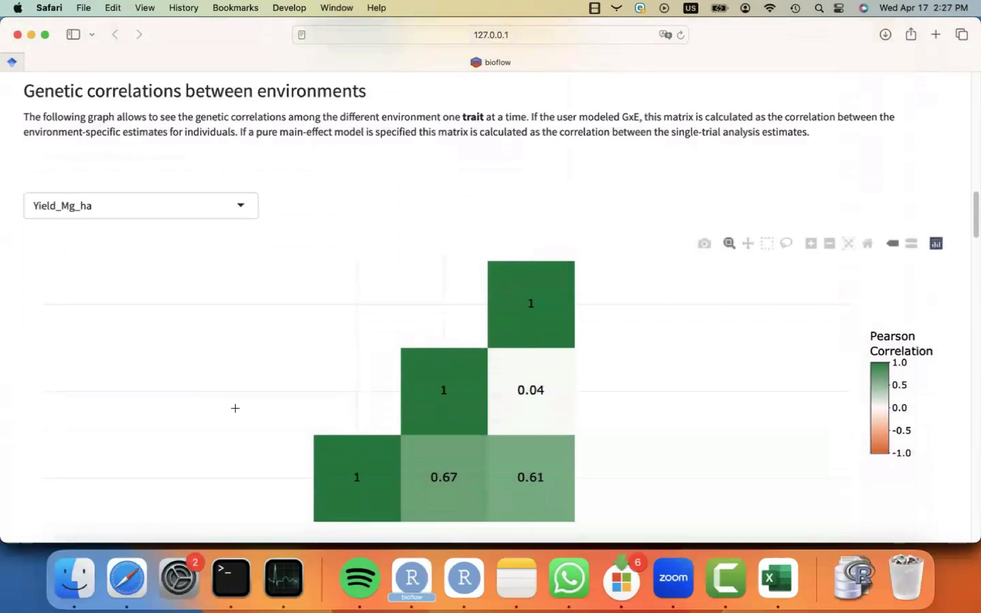
scroll(235, 407, down, 3)
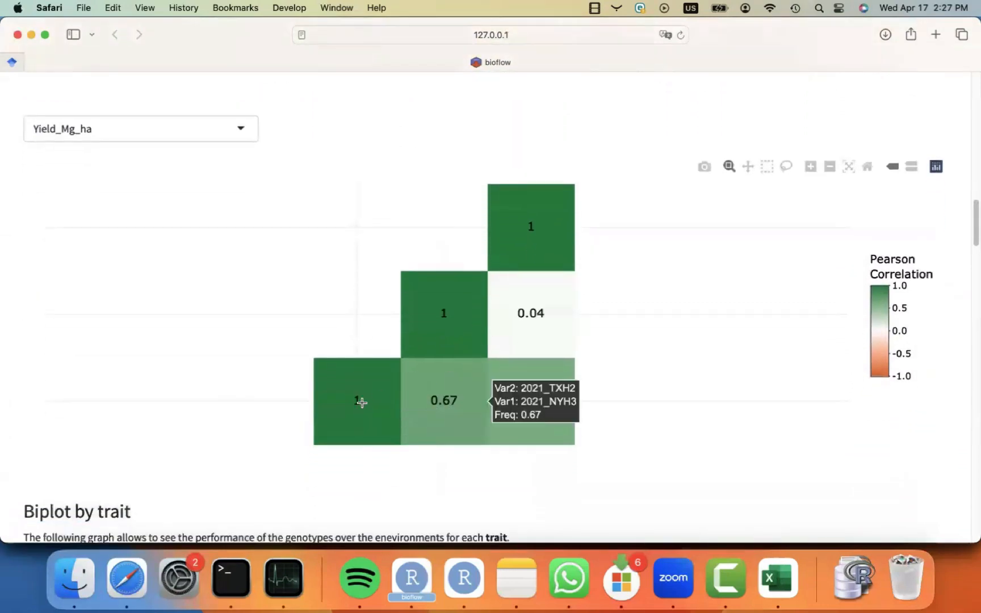
scroll(251, 376, up, 3)
scroll(248, 377, down, 10)
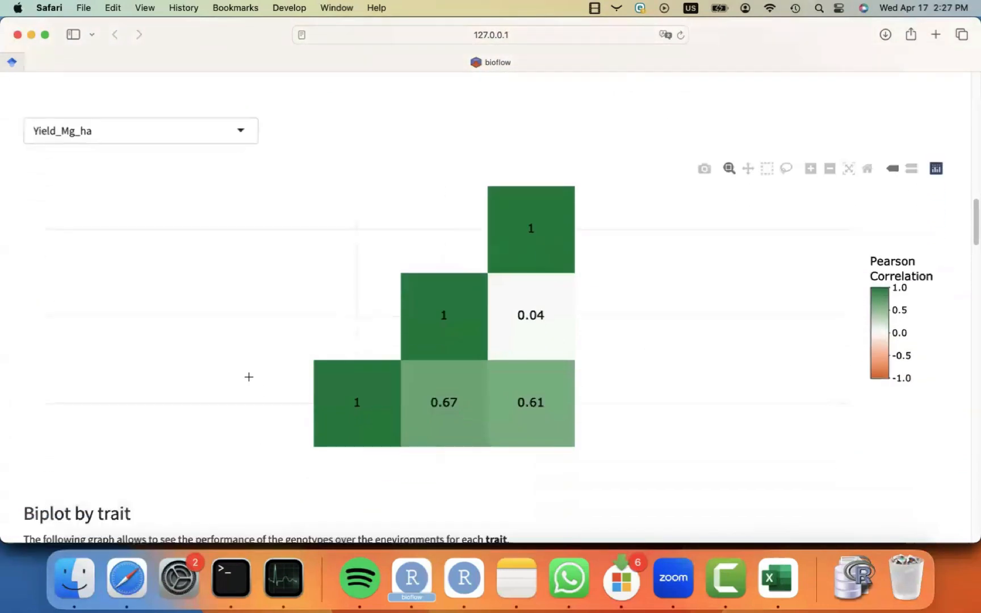
scroll(249, 377, down, 1)
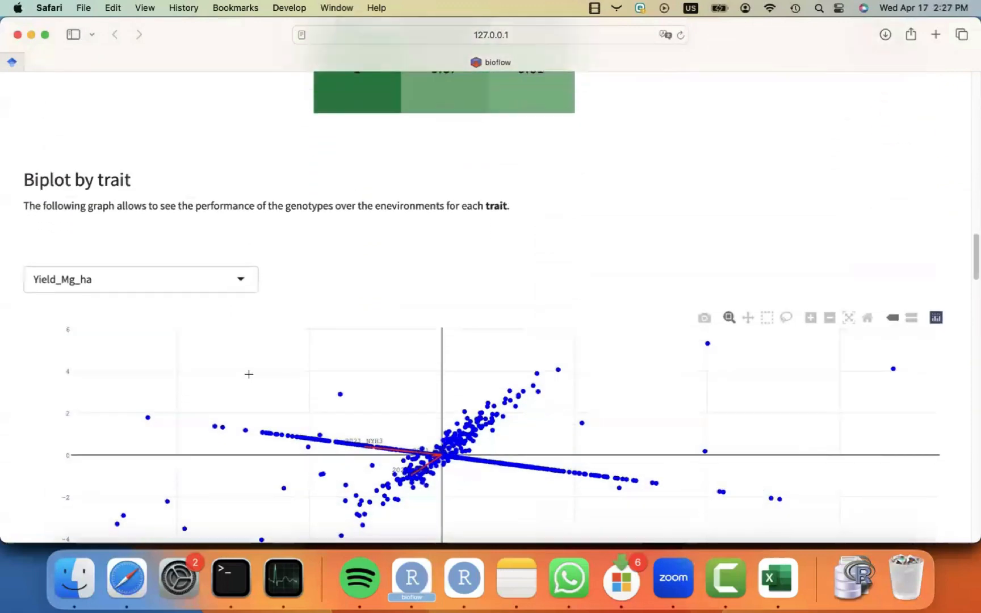
scroll(321, 267, down, 12)
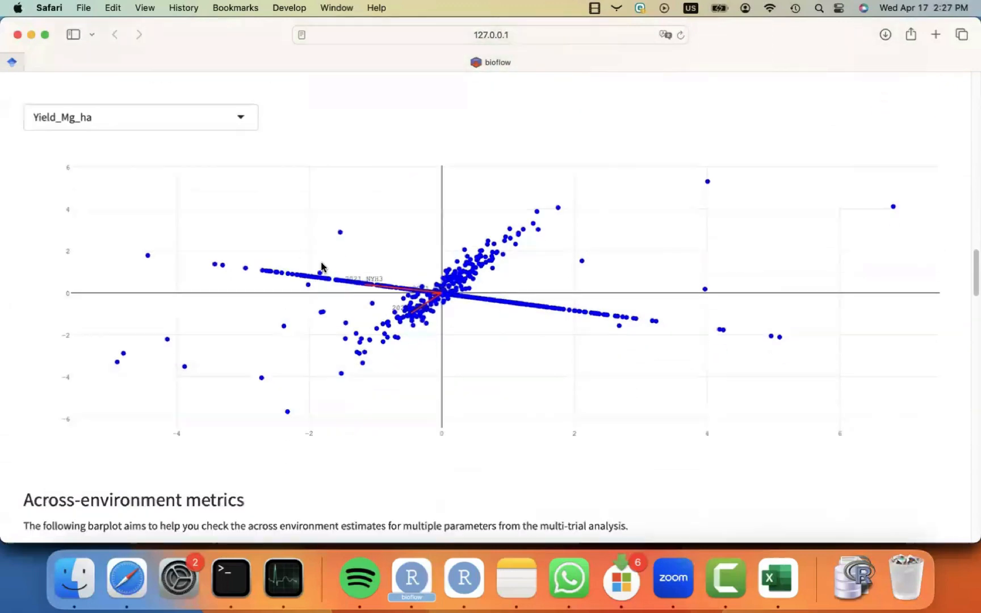
Step: Show the r2 parameter in the across-environment metrics barplot to compare both traits
scroll(321, 266, down, 3)
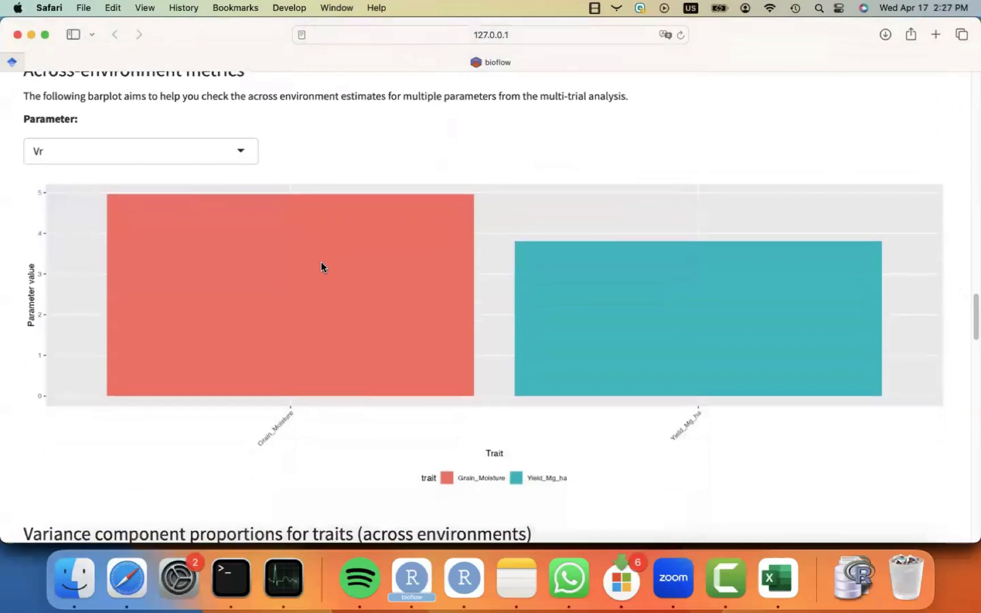
scroll(321, 267, up, 2)
click(236, 218)
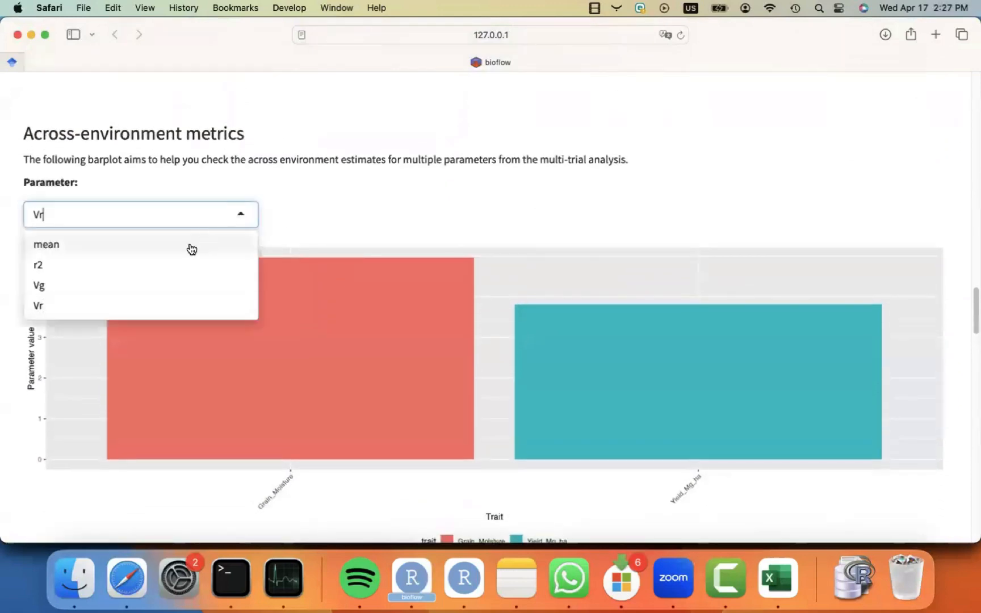
click(173, 263)
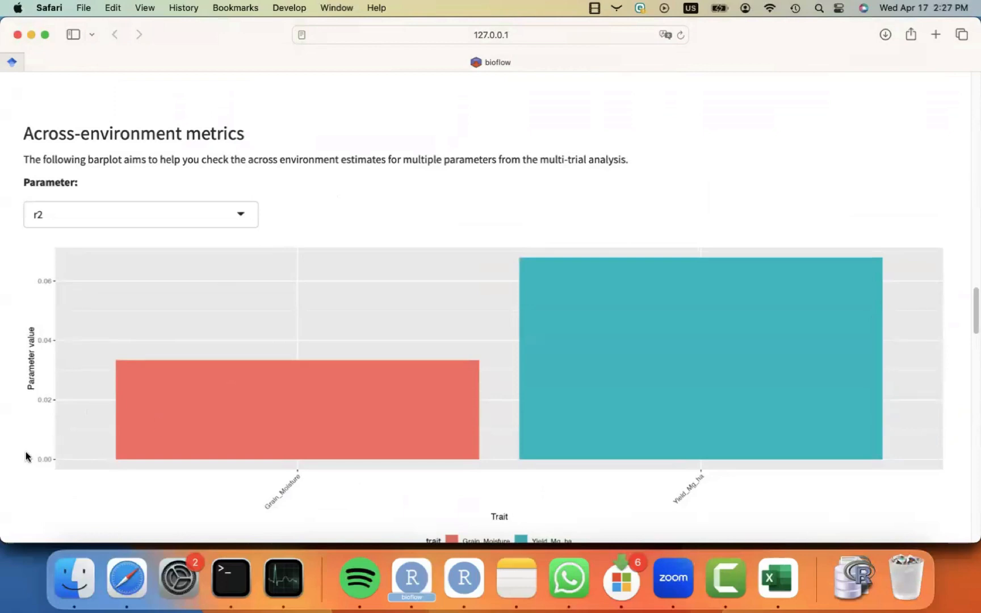
Step: Review the variance component proportions and display the across-environment merit estimates for Grain_Moisture
scroll(44, 454, down, 1)
scroll(44, 456, down, 10)
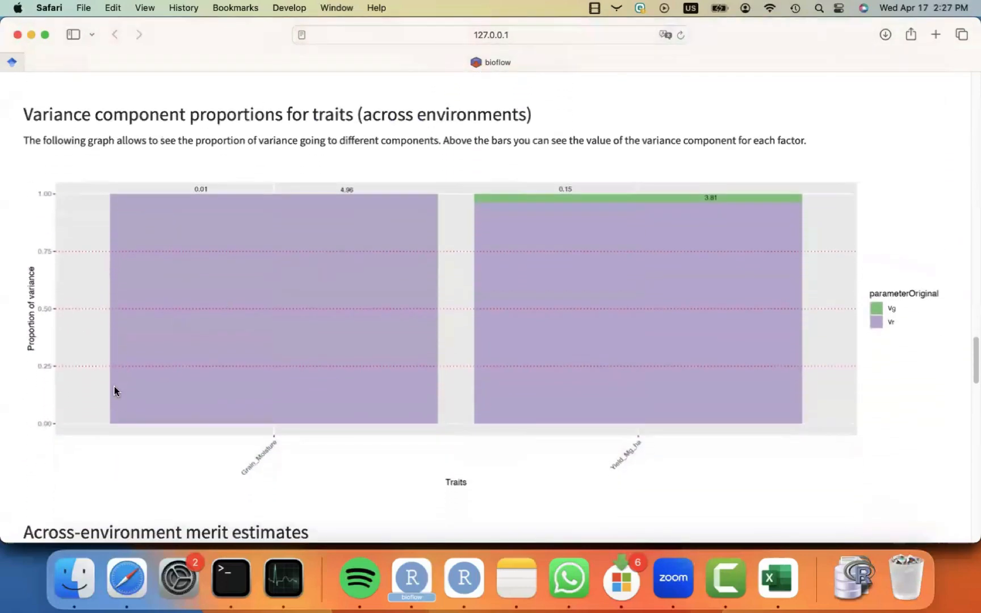
scroll(15, 477, down, 10)
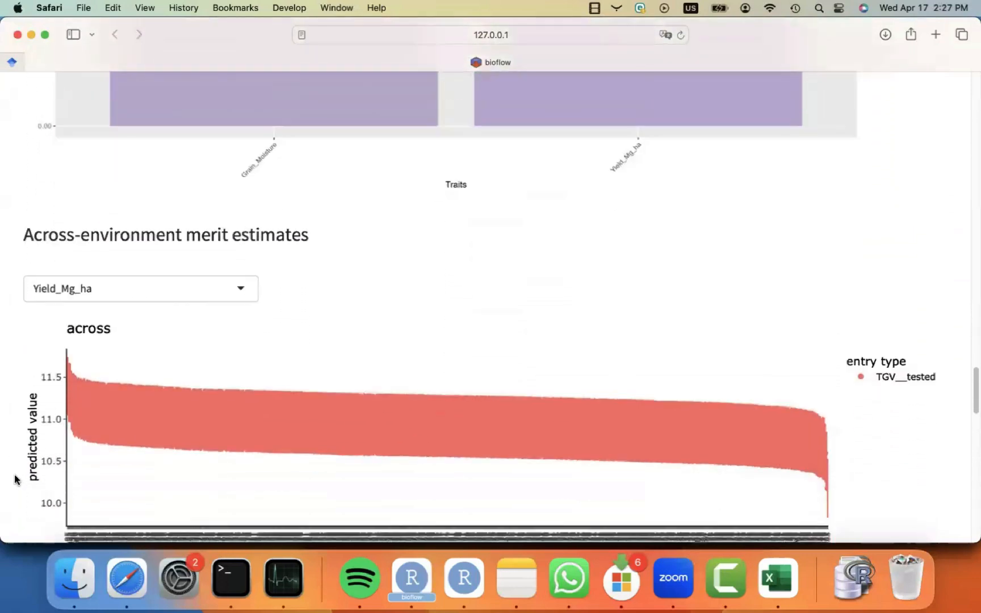
scroll(15, 479, down, 4)
mouse_move(85, 296)
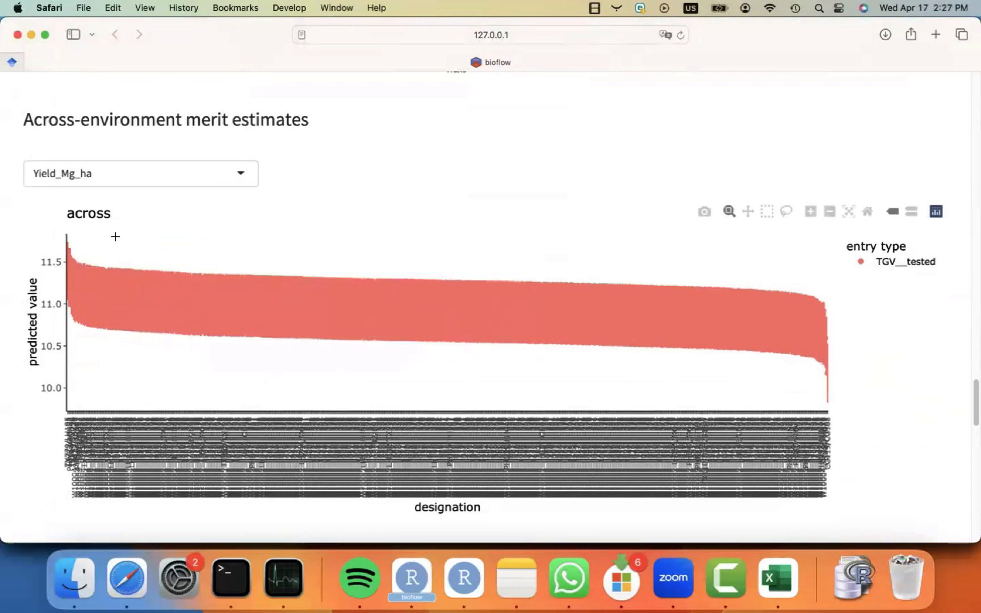
click(213, 177)
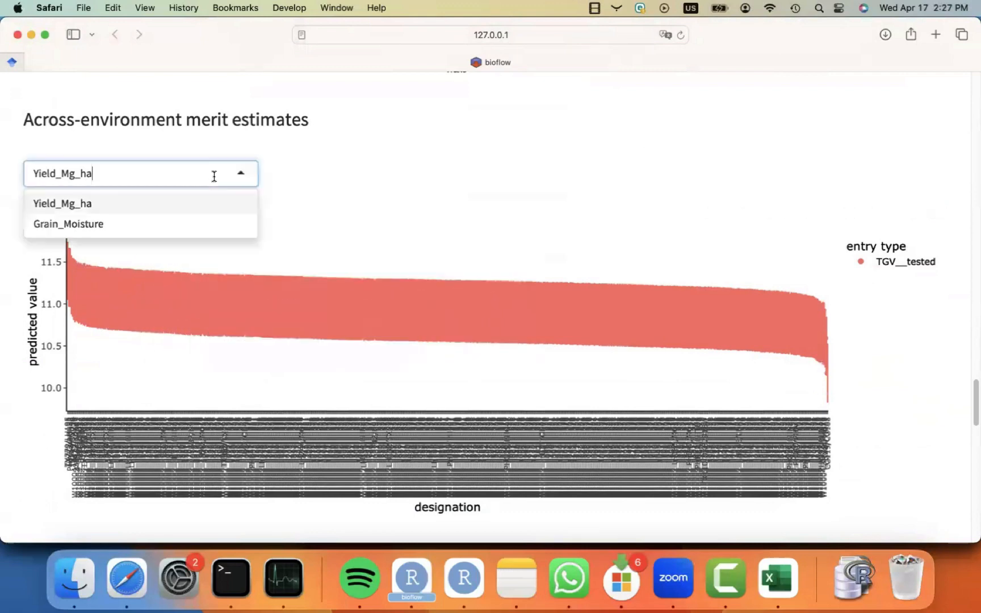
click(150, 223)
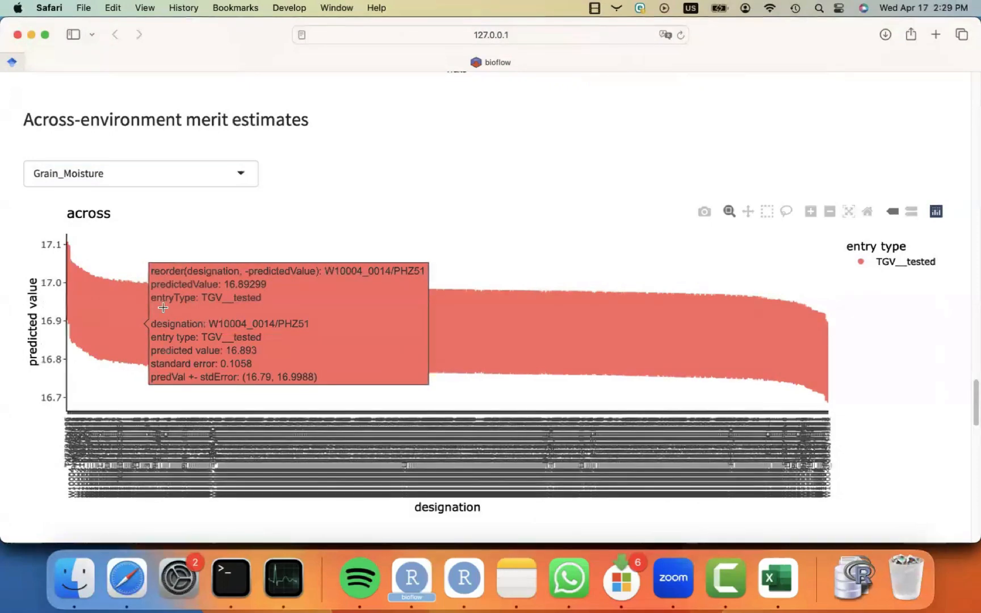
scroll(324, 201, up, 15)
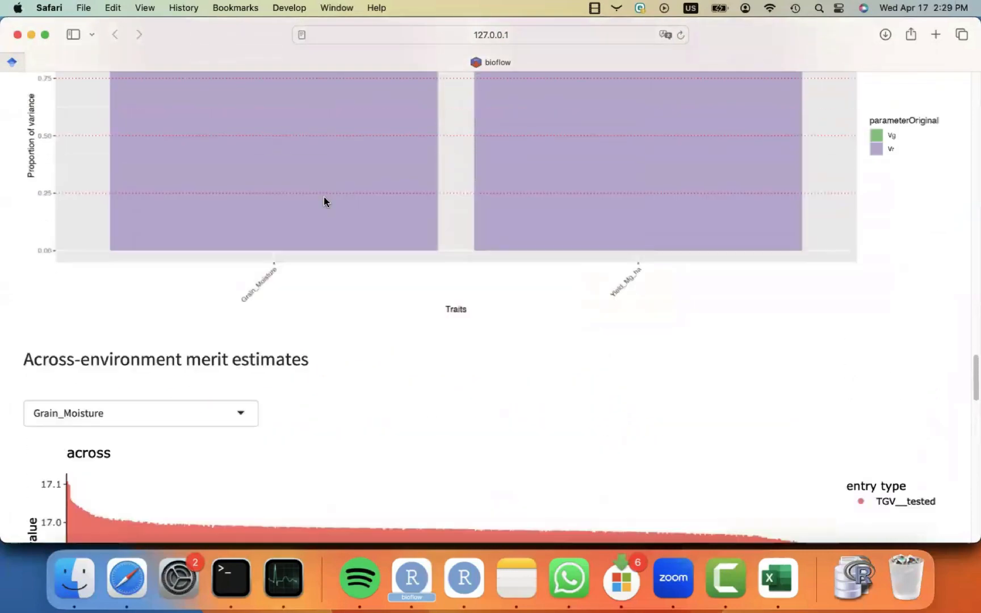
scroll(324, 201, up, 20)
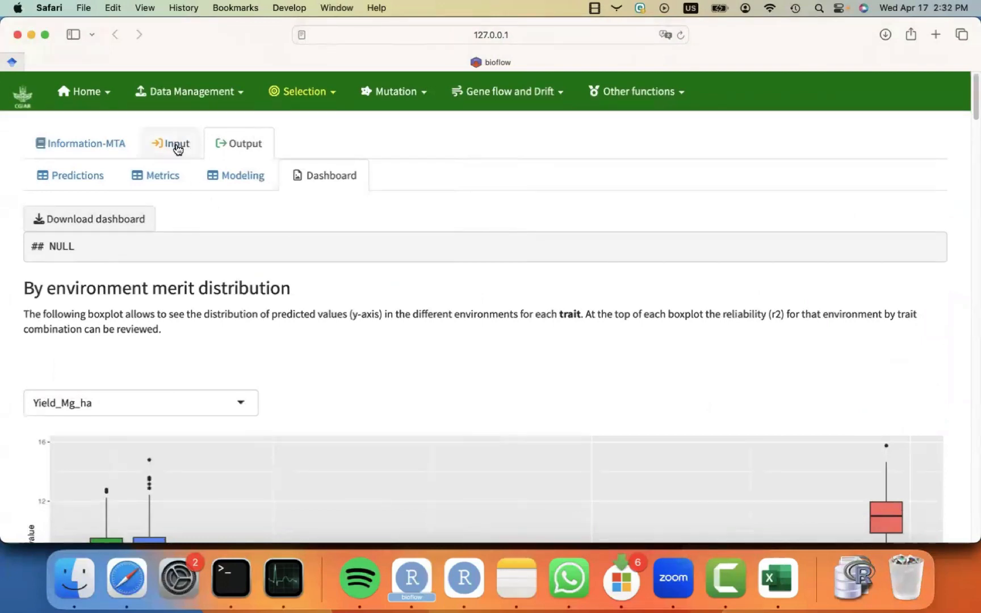
click(178, 149)
click(87, 175)
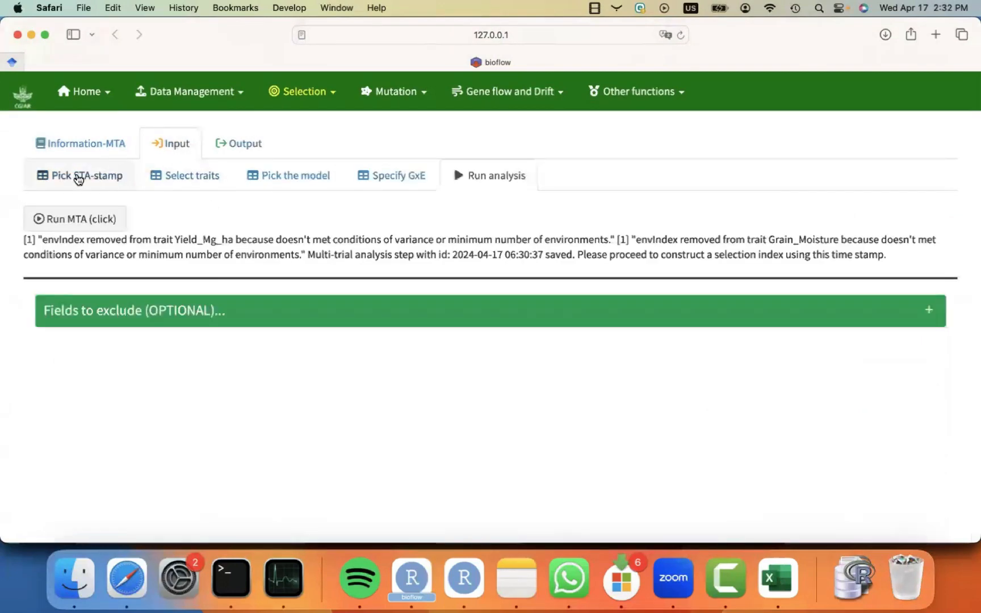
click(57, 237)
click(83, 269)
Step: Select Yield_Mg_ha and Grain_Moisture as the traits to analyze
click(187, 176)
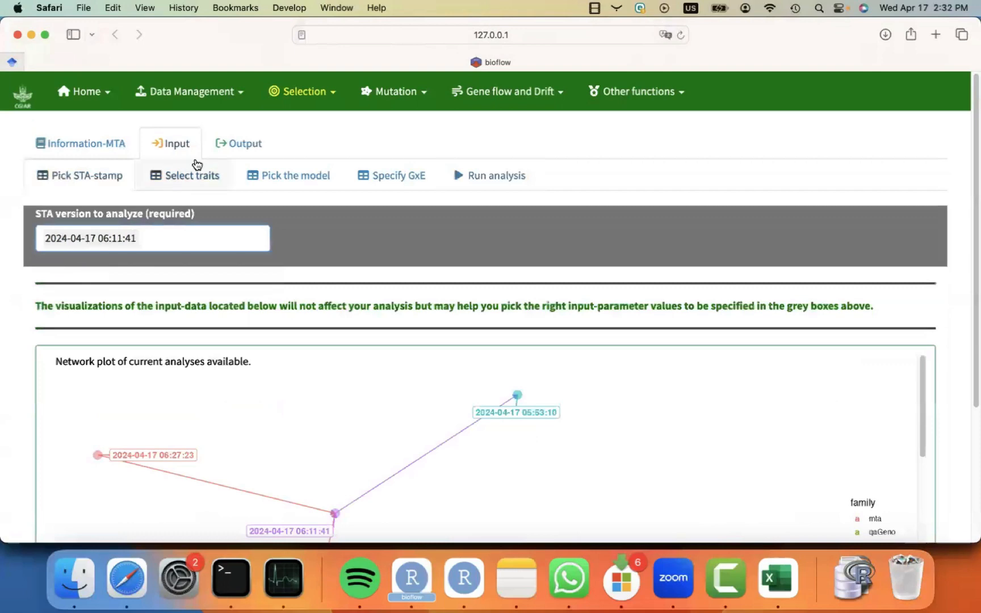
click(118, 230)
click(106, 268)
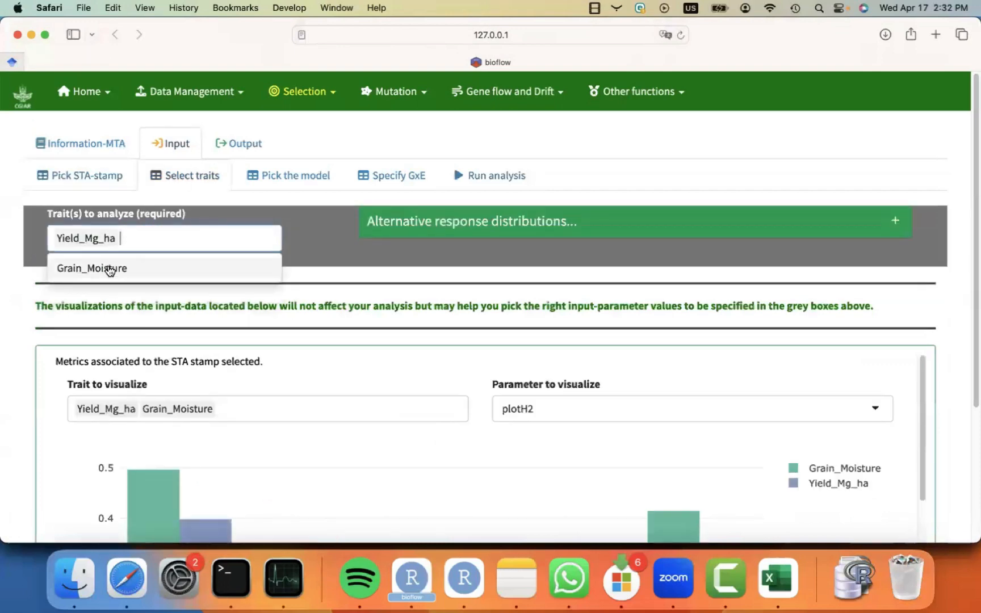
click(110, 267)
Step: Set the genetic evaluation model to gBLUP, keeping environment as fixed effect and designation as random effect
click(277, 176)
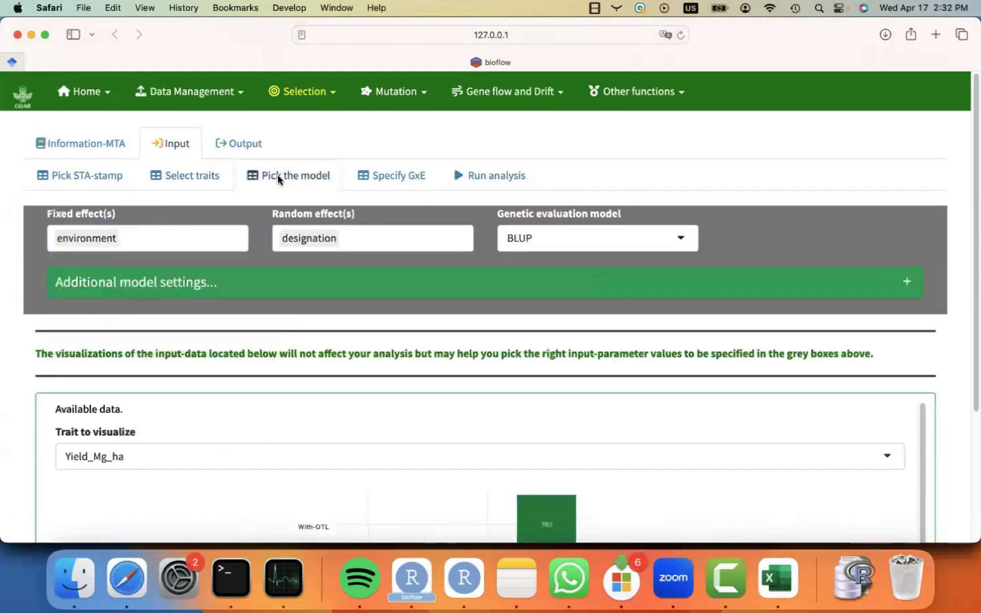
click(607, 249)
click(544, 309)
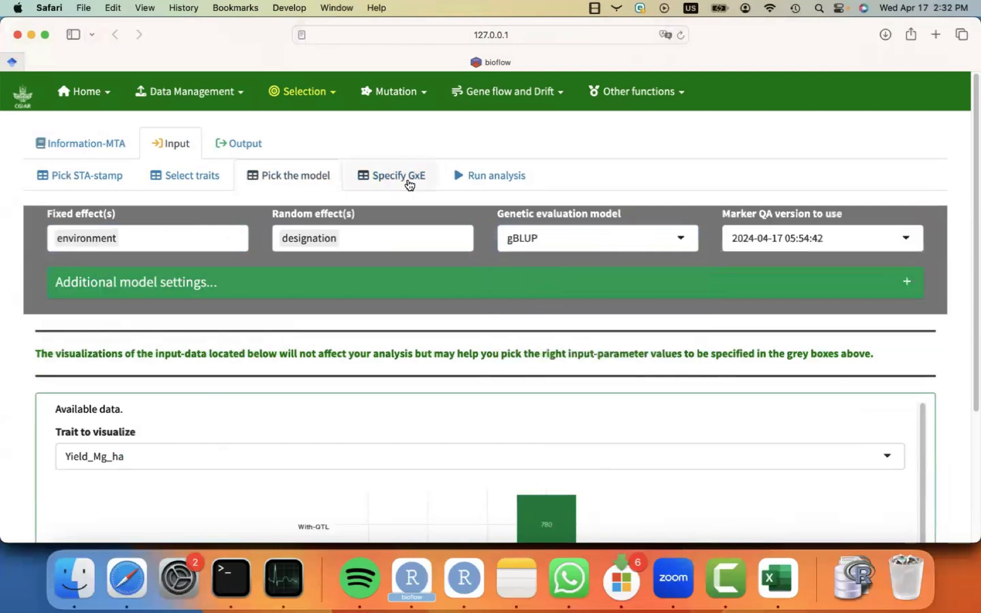
Step: Check the GxE settings and run the multi-trial analysis with the gBLUP model
click(407, 181)
click(482, 180)
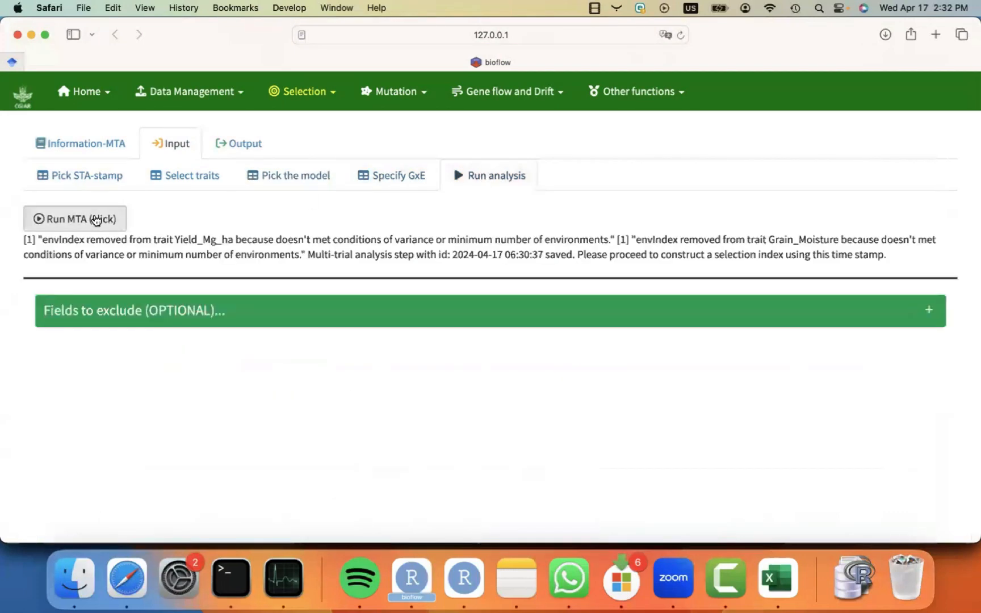
click(98, 218)
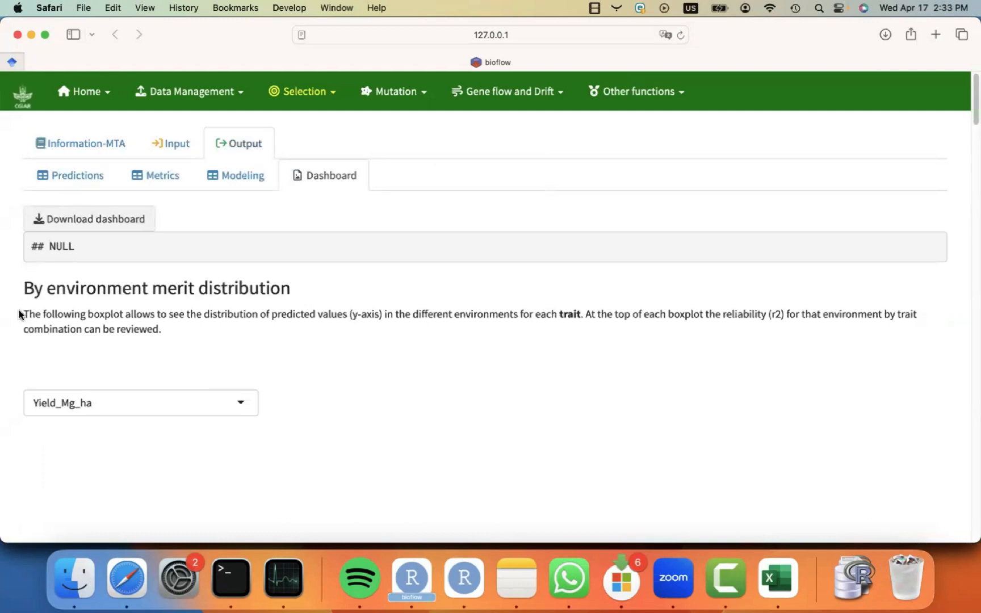
Step: Examine the gBLUP analysis dashboard, from the environment merit distribution through connectivity and across-environment metrics to the across-environment merit estimates
scroll(17, 325, down, 2)
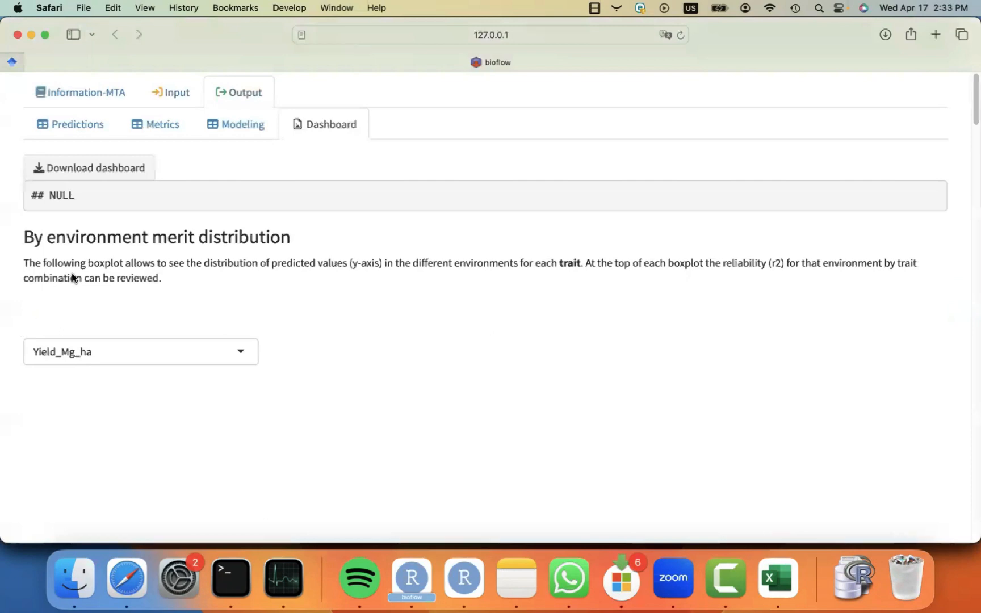
scroll(65, 266, up, 2)
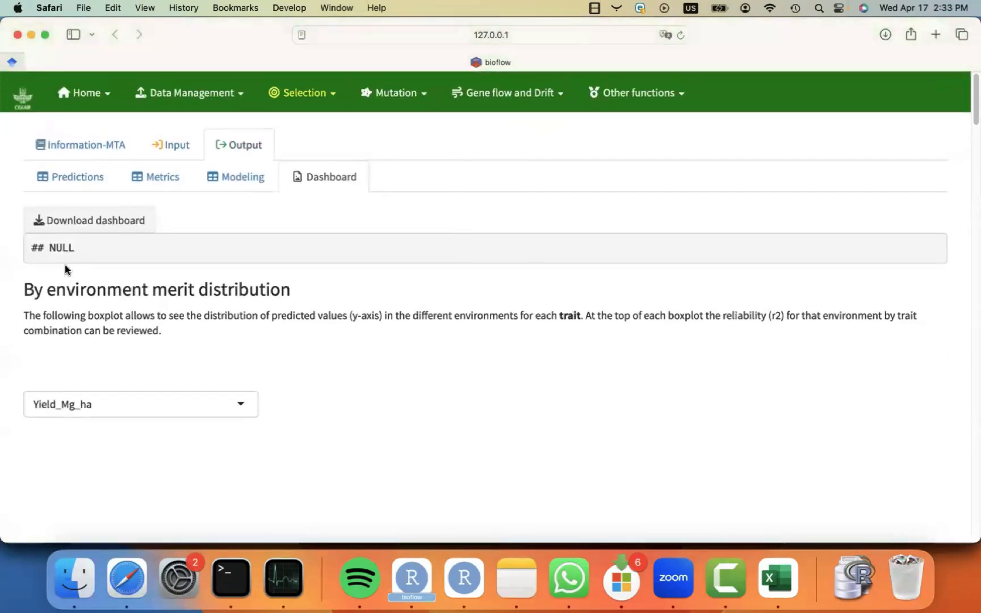
scroll(20, 452, down, 8)
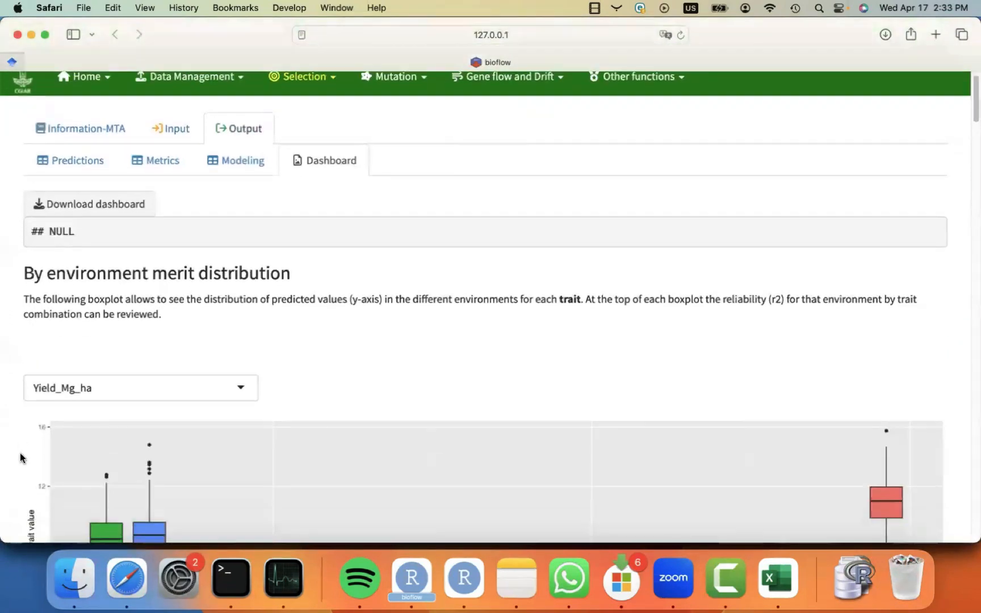
scroll(20, 454, down, 20)
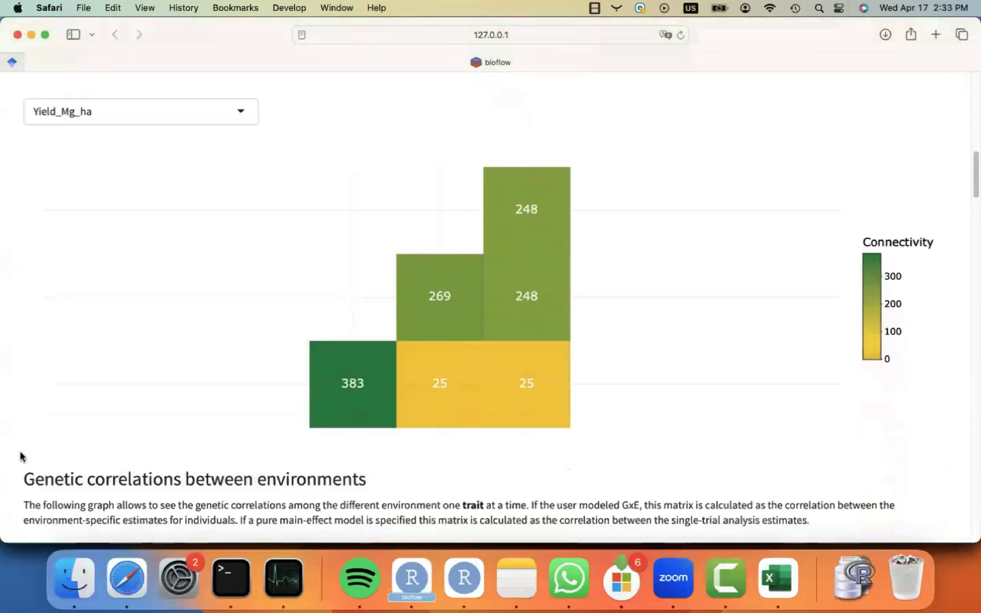
scroll(19, 454, down, 20)
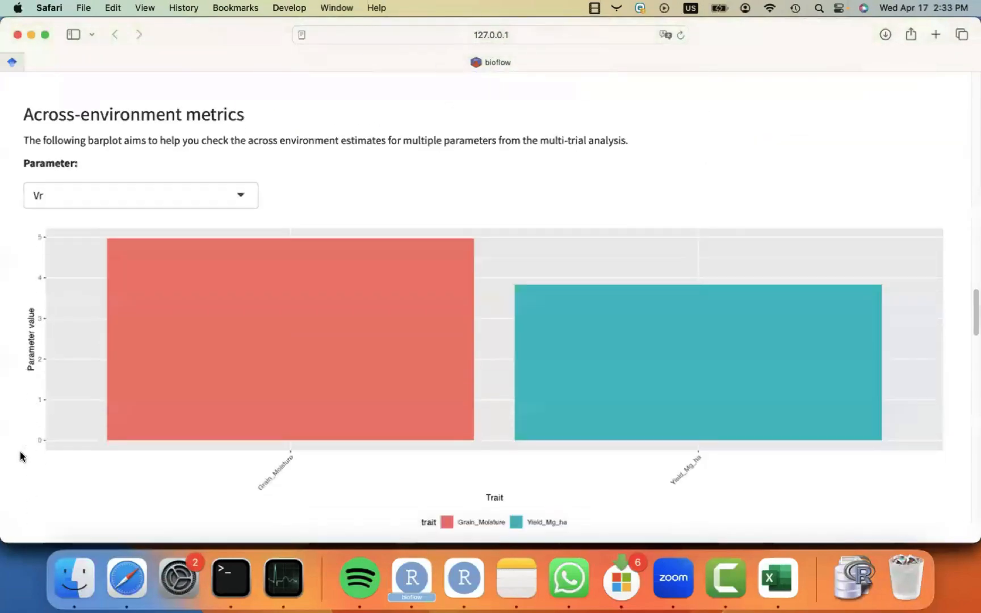
scroll(21, 454, down, 20)
scroll(20, 454, up, 7)
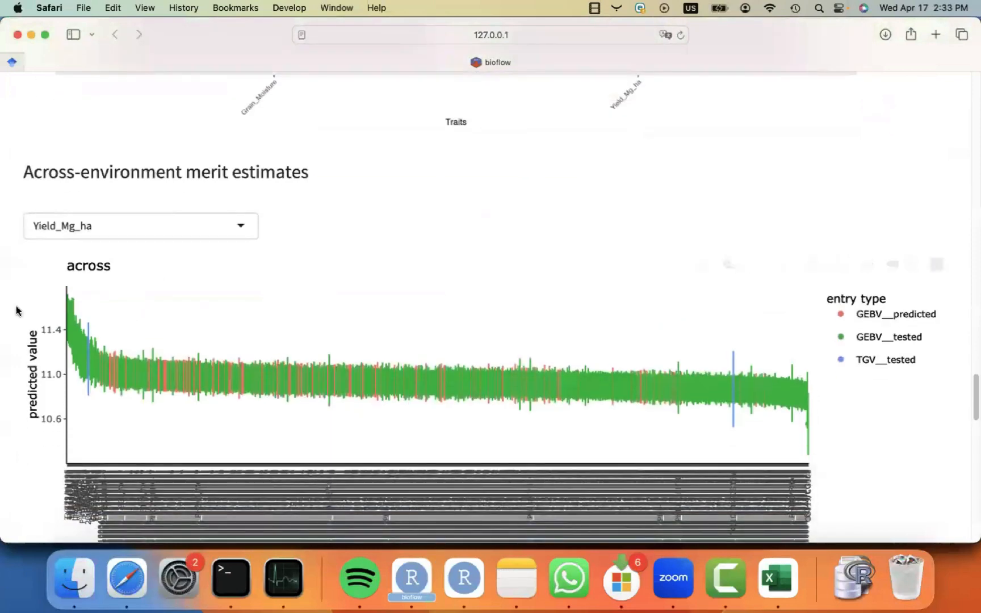
Step: Hide the GEBV__tested and GEBV__predicted entries in the Yield_Mg_ha across-environment merit plot and inspect the details of the TGV__tested designations
scroll(7, 352, down, 1)
scroll(5, 353, down, 1)
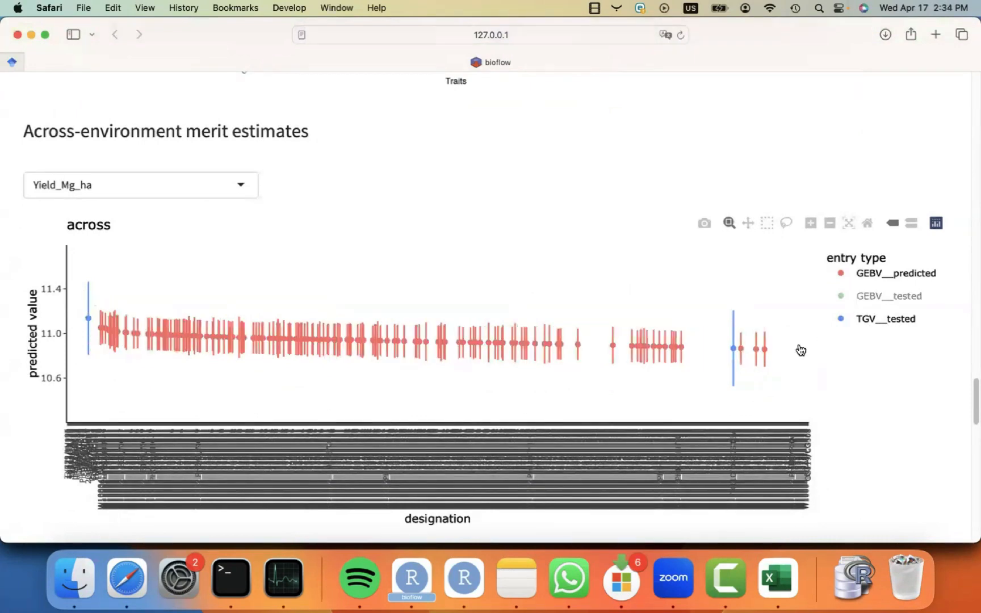
click(824, 285)
mouse_move(733, 347)
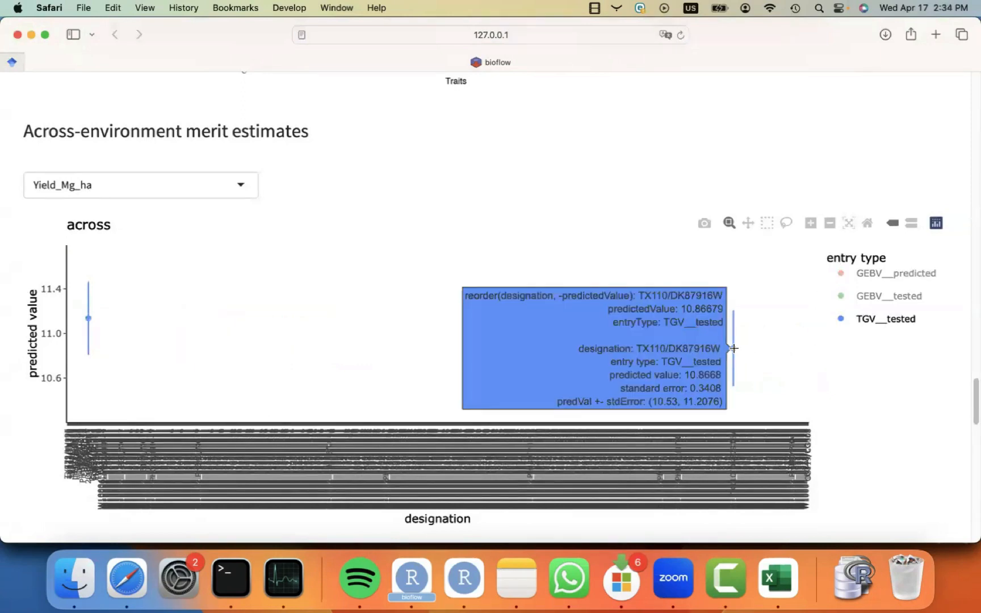
mouse_move(86, 319)
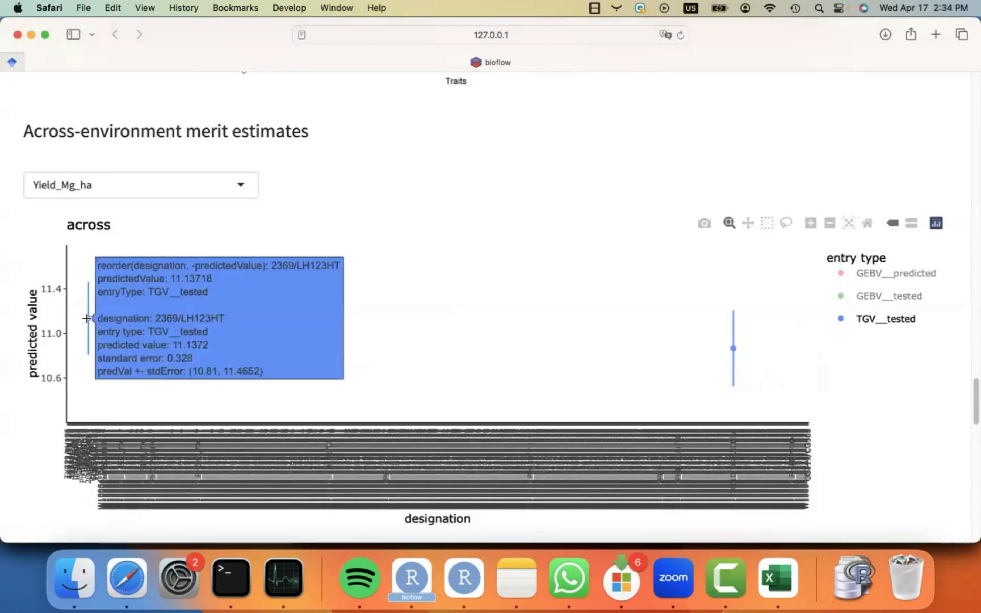
Step: Open the About us page and review the contact, local installation and contribution information under Contact & Development
scroll(541, 202, up, 10)
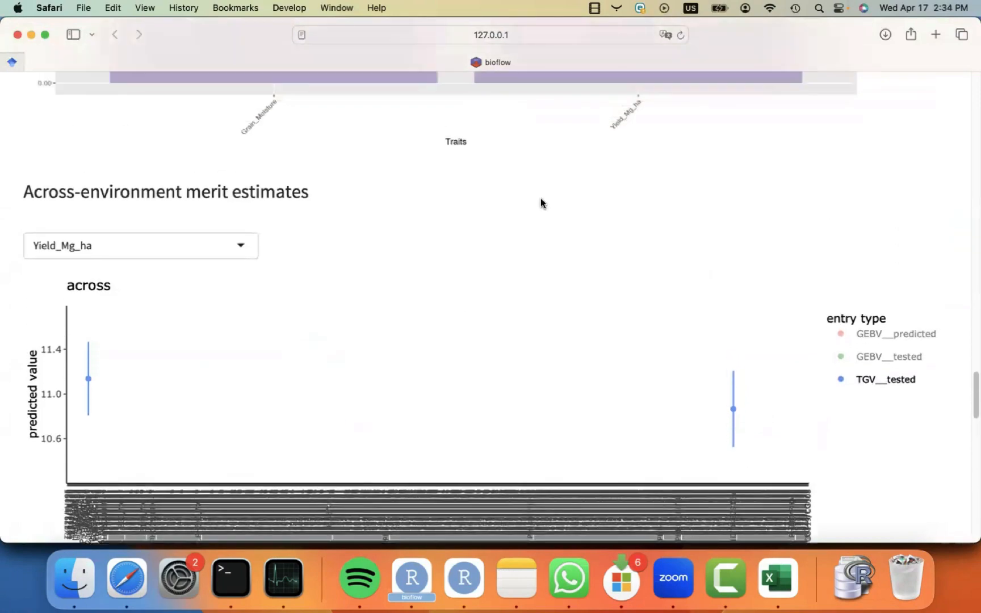
scroll(540, 203, up, 15)
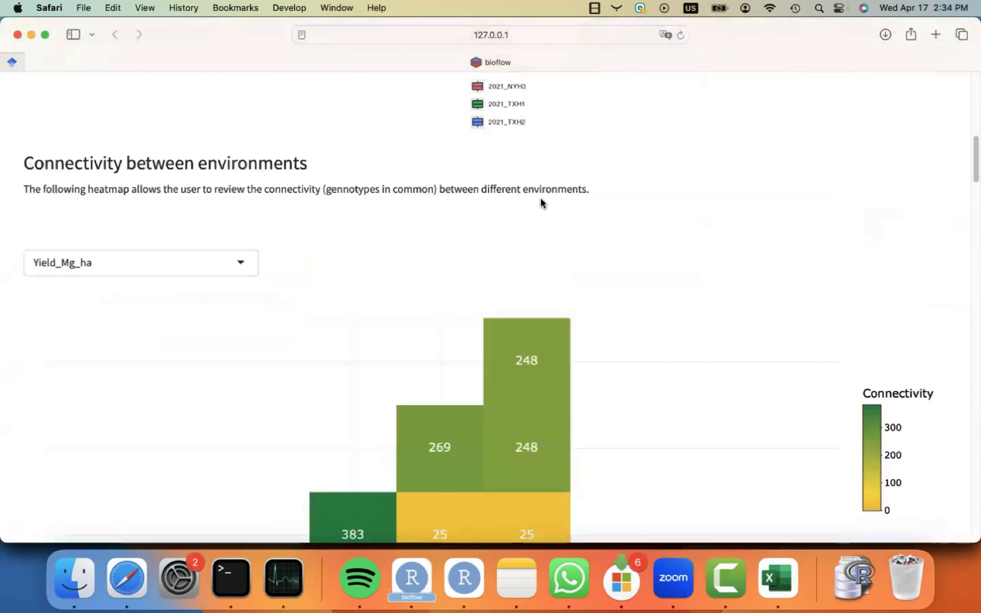
scroll(540, 198, up, 5)
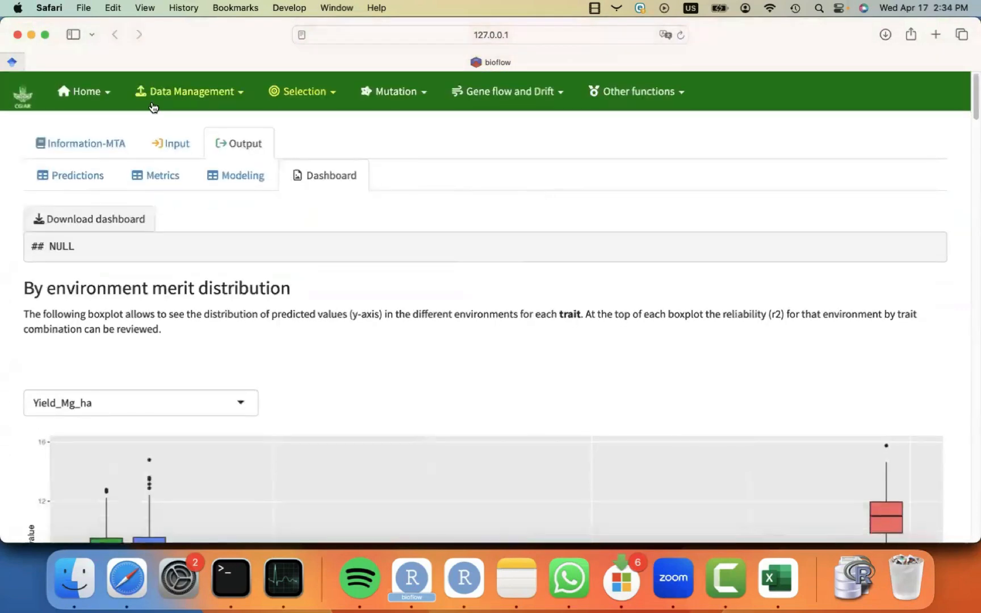
click(88, 93)
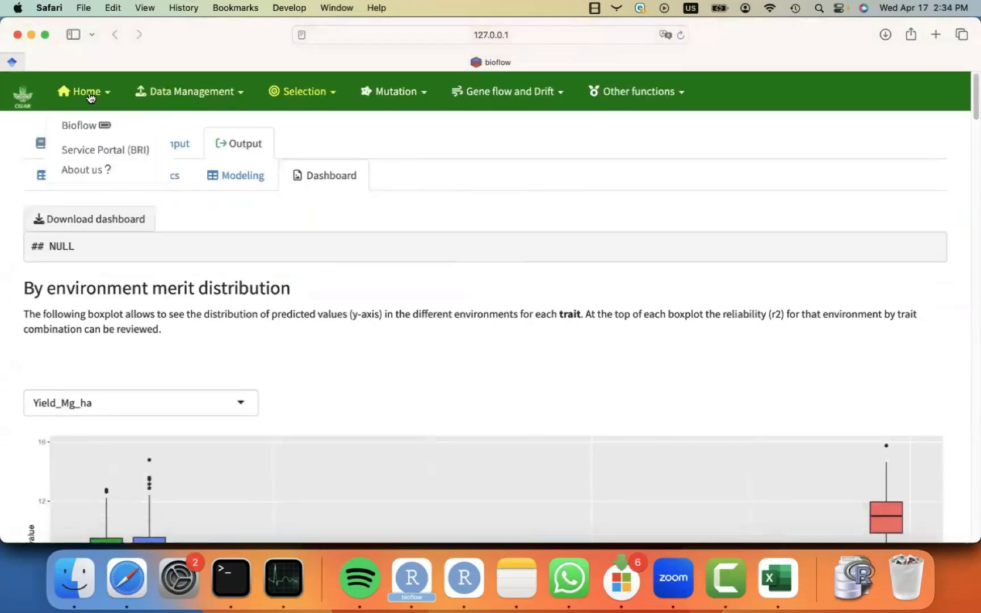
click(91, 170)
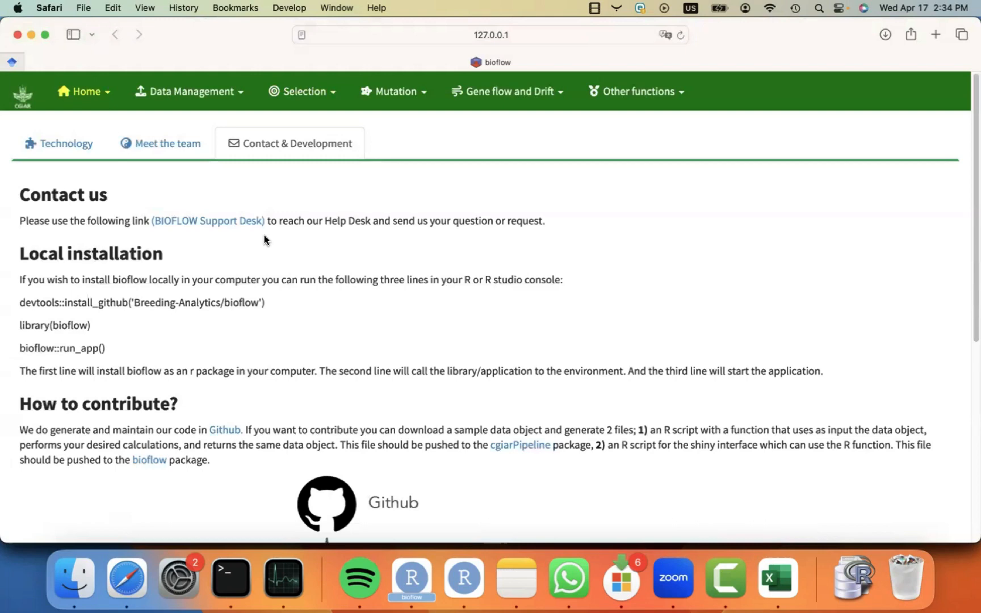
scroll(204, 374, down, 5)
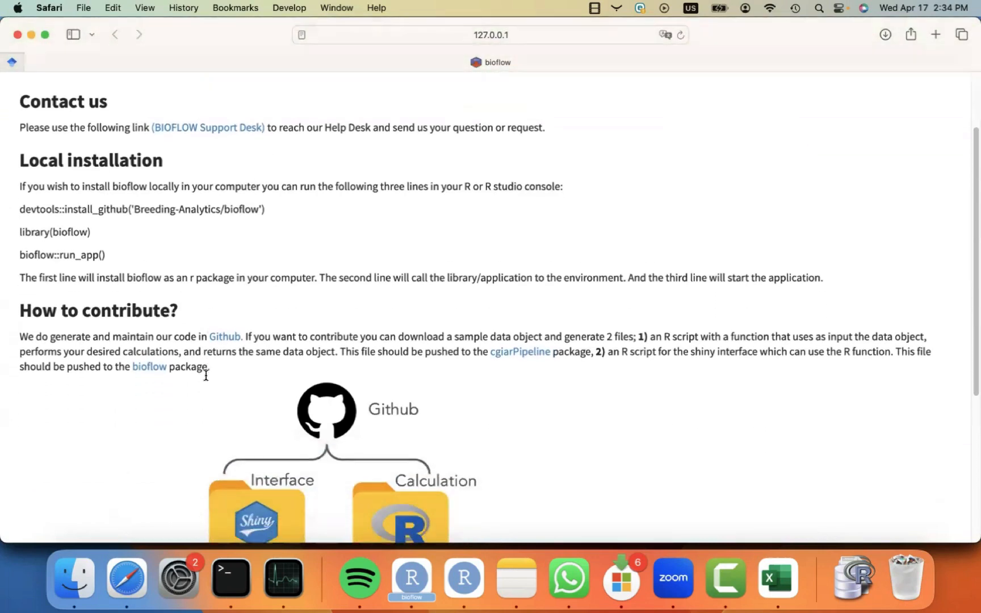
scroll(307, 359, up, 5)
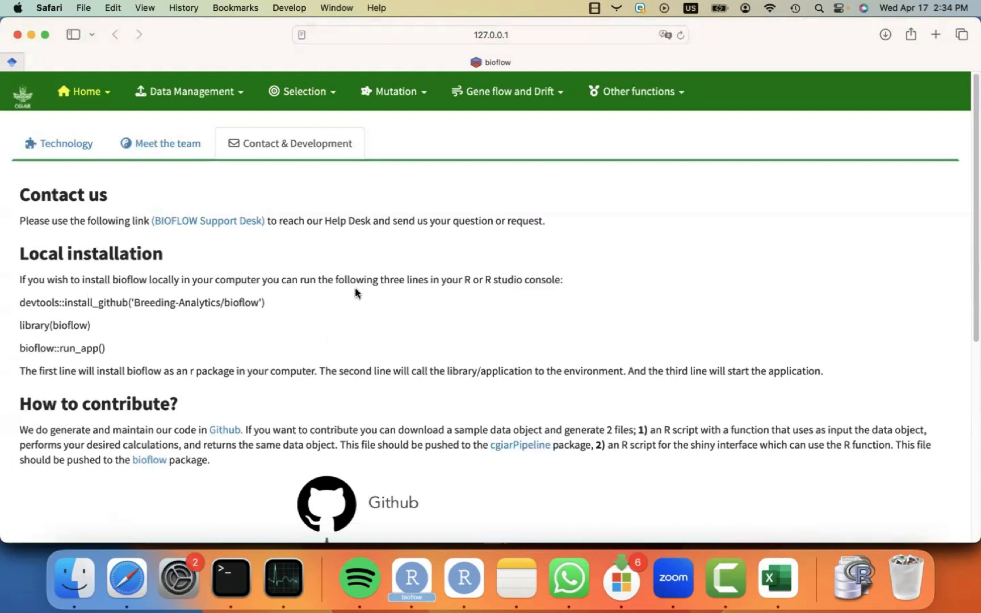
scroll(354, 287, down, 1)
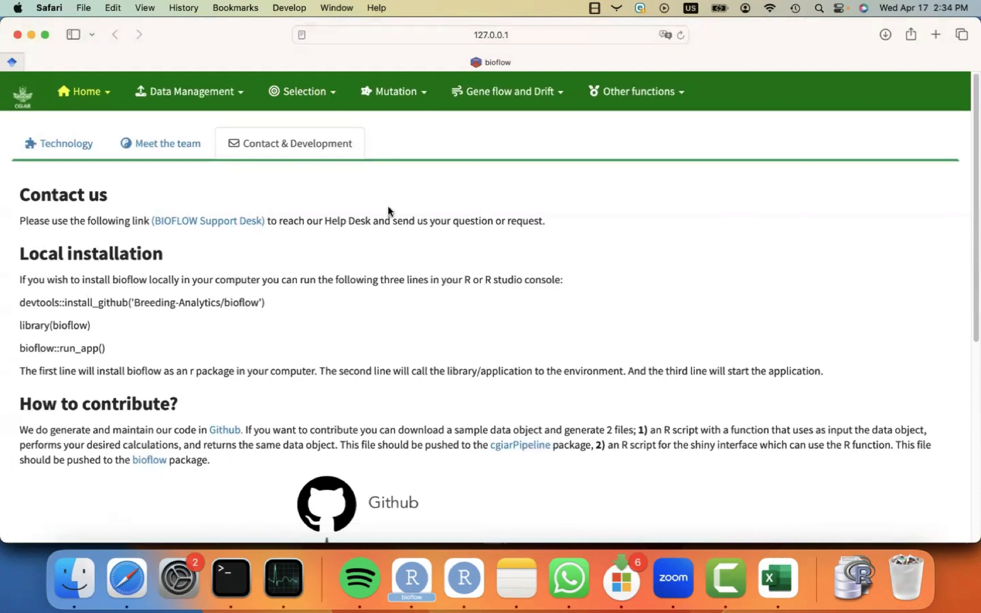